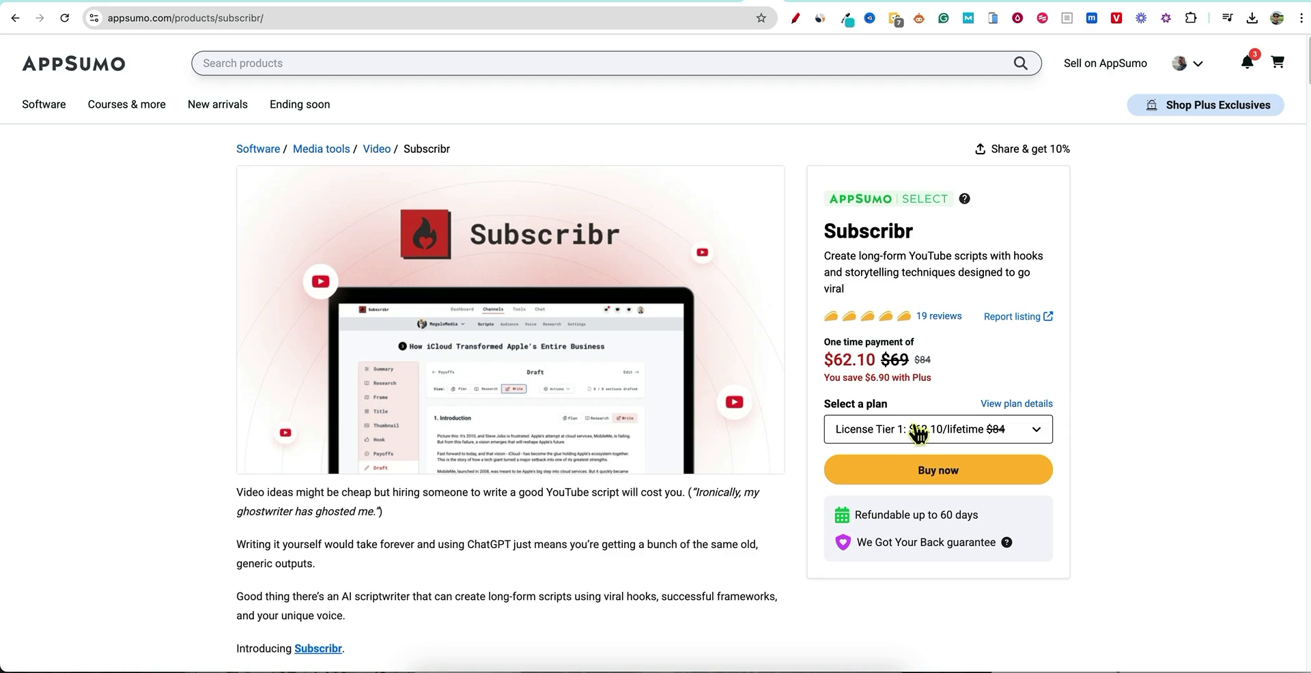
- Check the $62.10 one-time price and the license tier list, keeping Tier 1 selected
drag(828, 360, 891, 360)
click(1134, 473)
click(1024, 429)
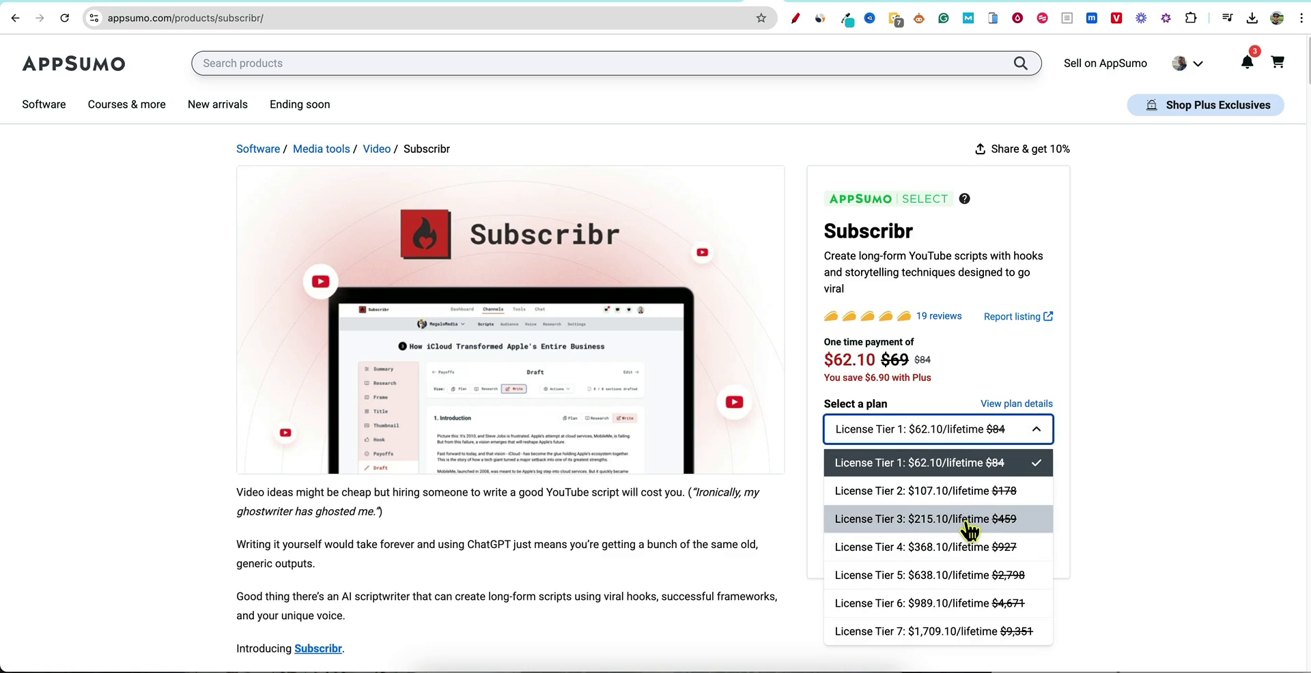
click(1170, 476)
scroll(574, 150, down, 4)
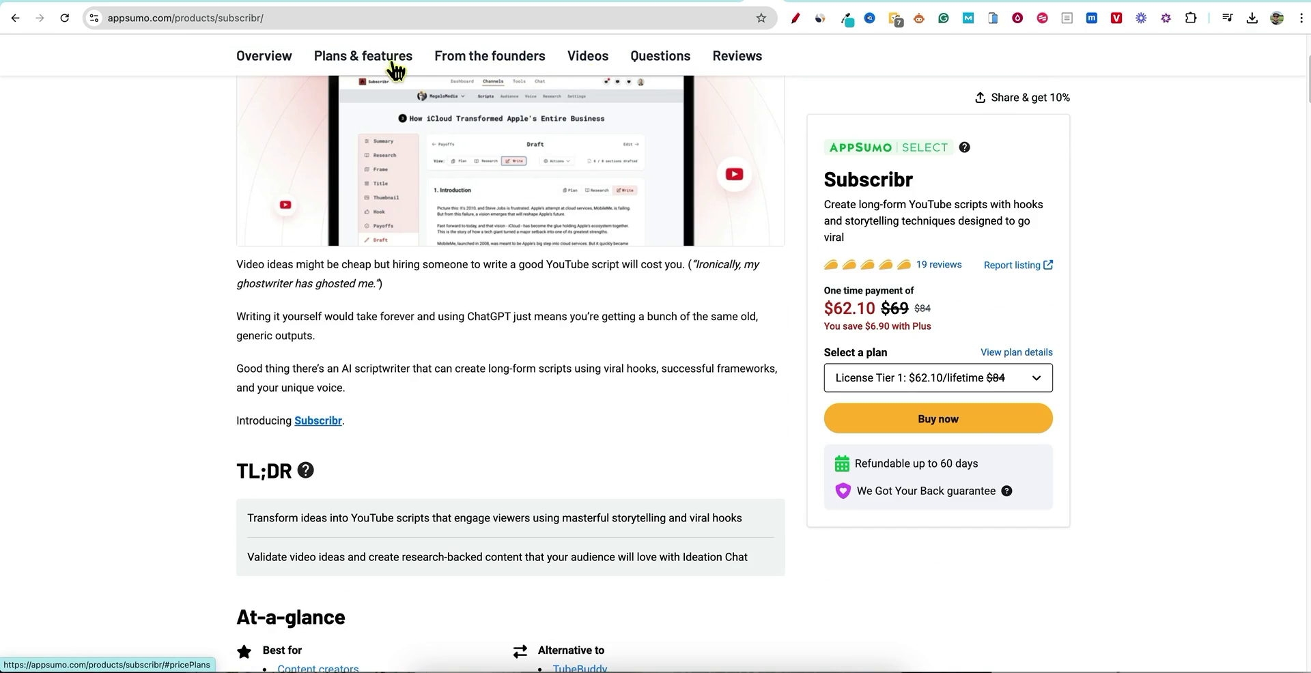
- Compare tiers 4–7 in Plans & features, including Tier 6/7 prices and their 800 and 1,500 script credits
click(381, 67)
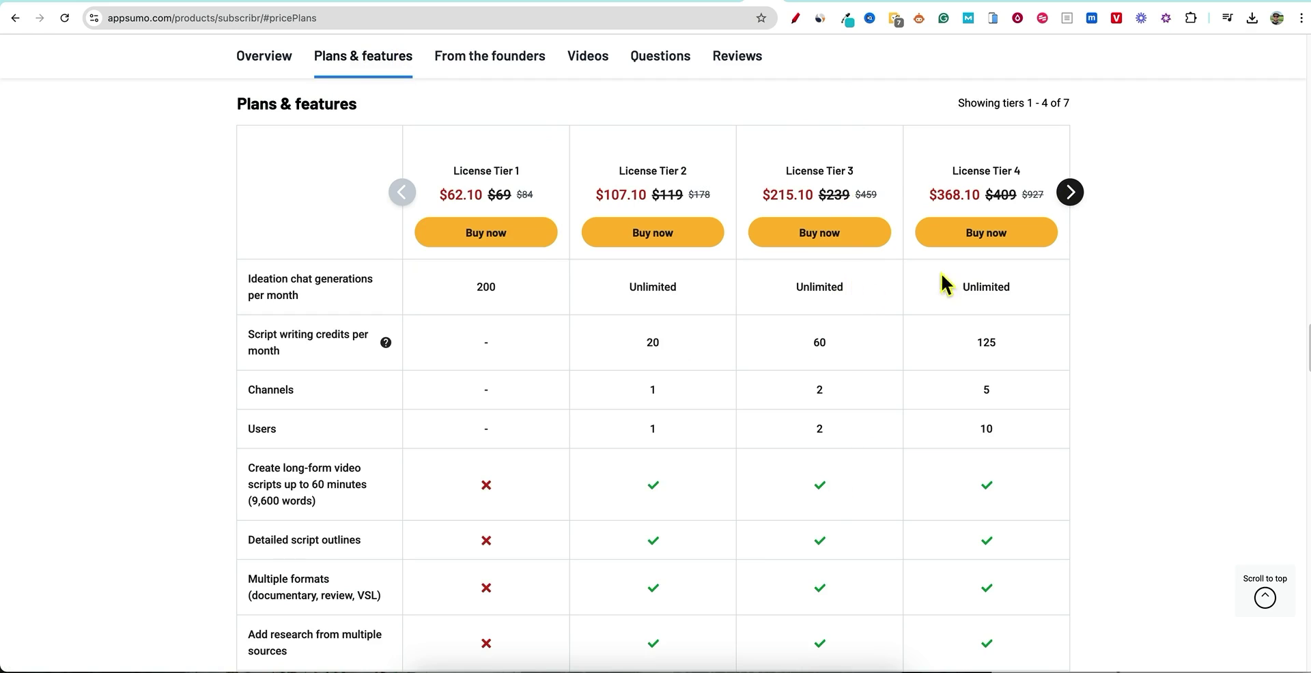
click(1070, 194)
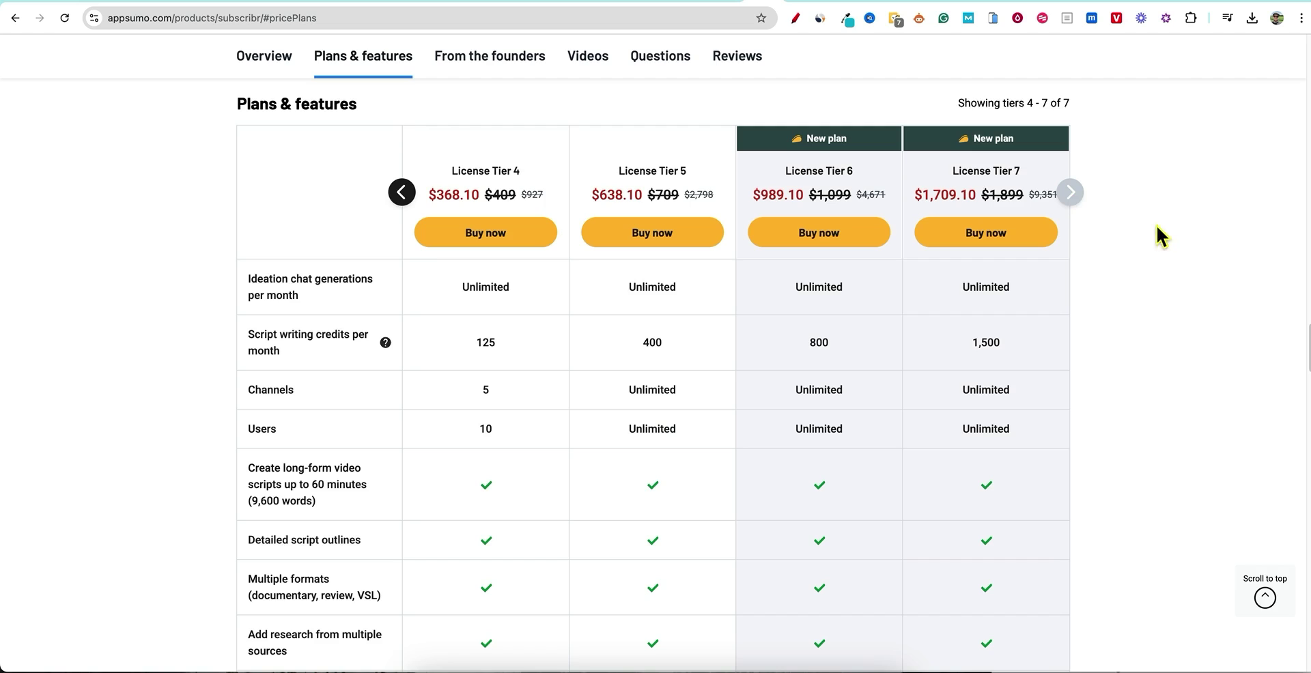
drag(1017, 136, 776, 135)
click(1107, 189)
drag(1015, 350, 1073, 339)
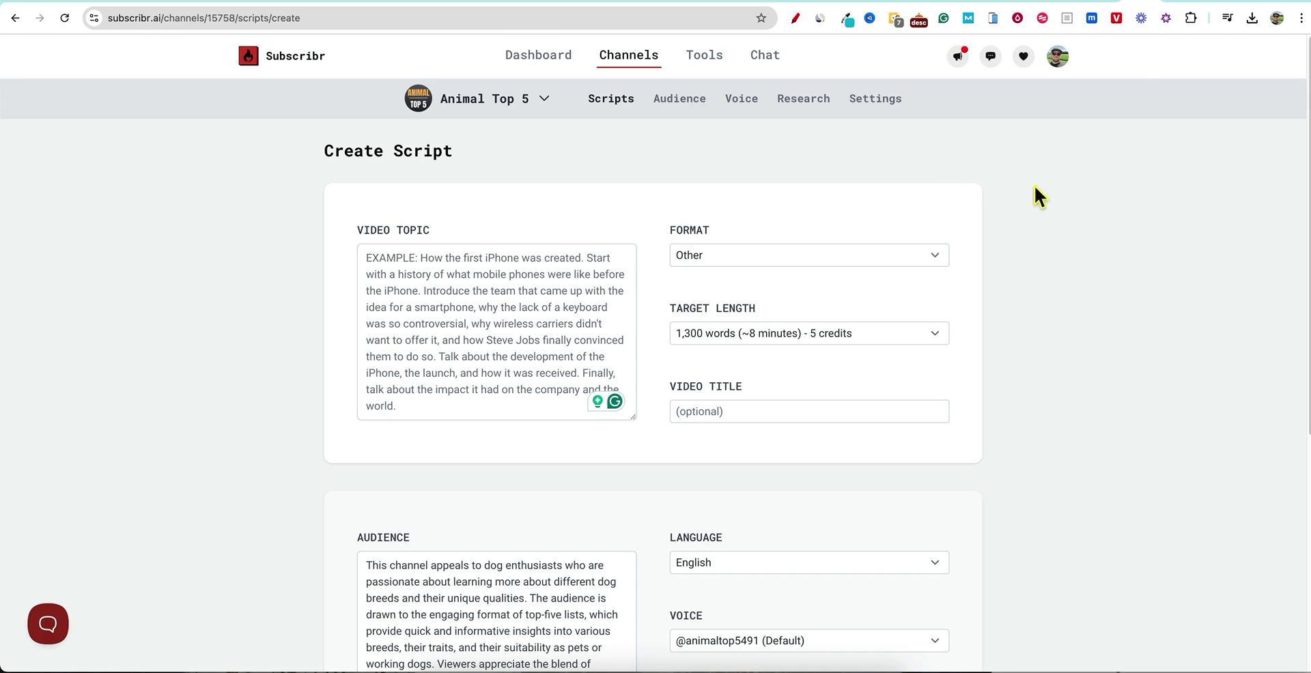
- Review the viewer comment asking about Subscribr versus ChatGPT for scripts from blog posts, then go to the LearnWire blog
click(77, 0)
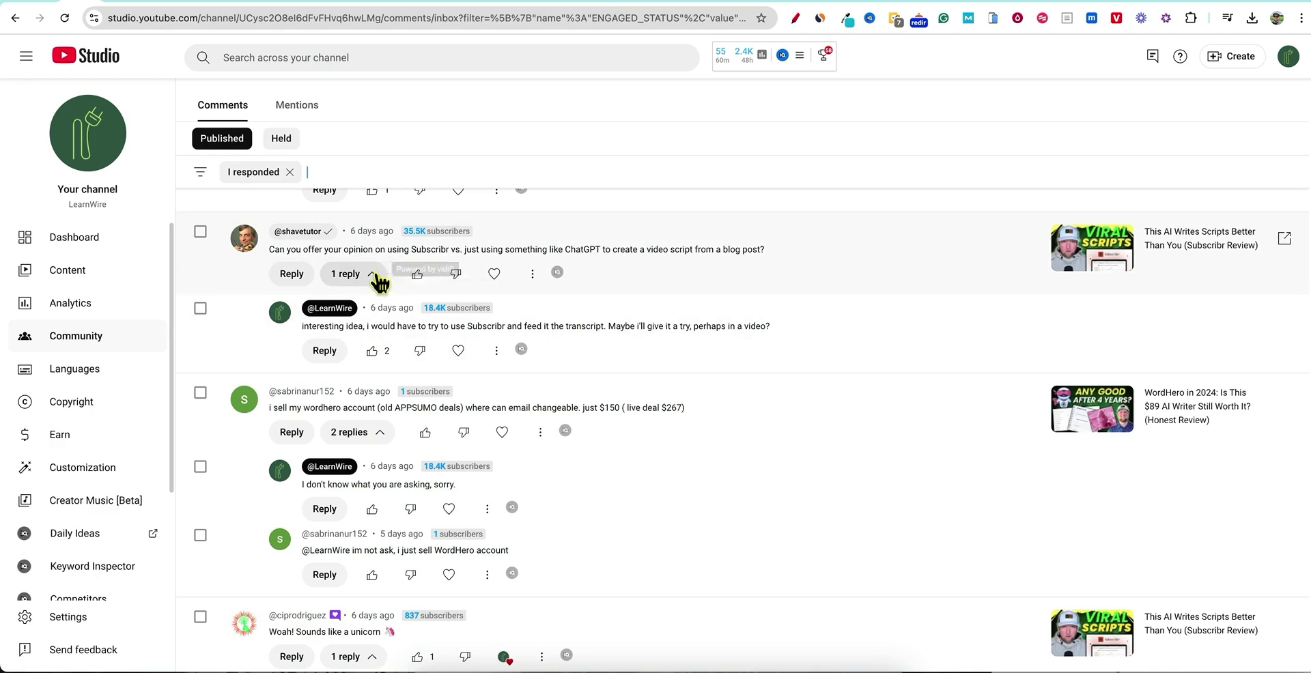
drag(279, 250, 828, 250)
click(827, 250)
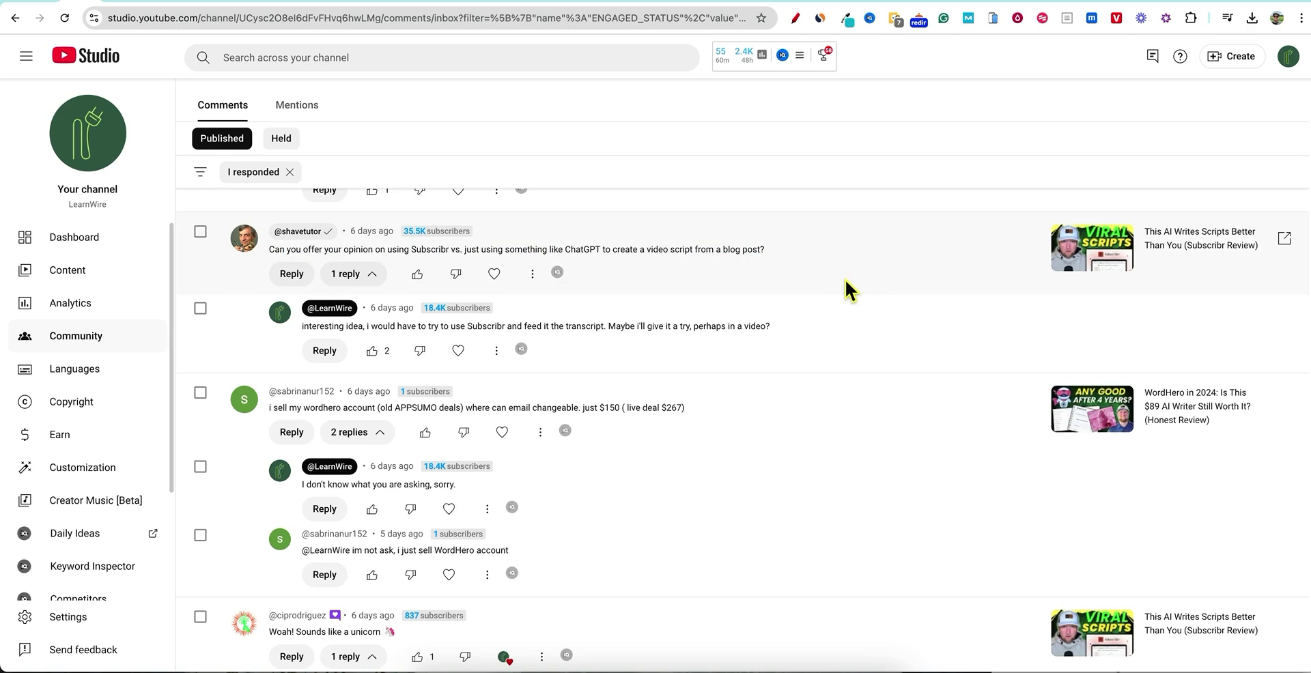
click(1212, 7)
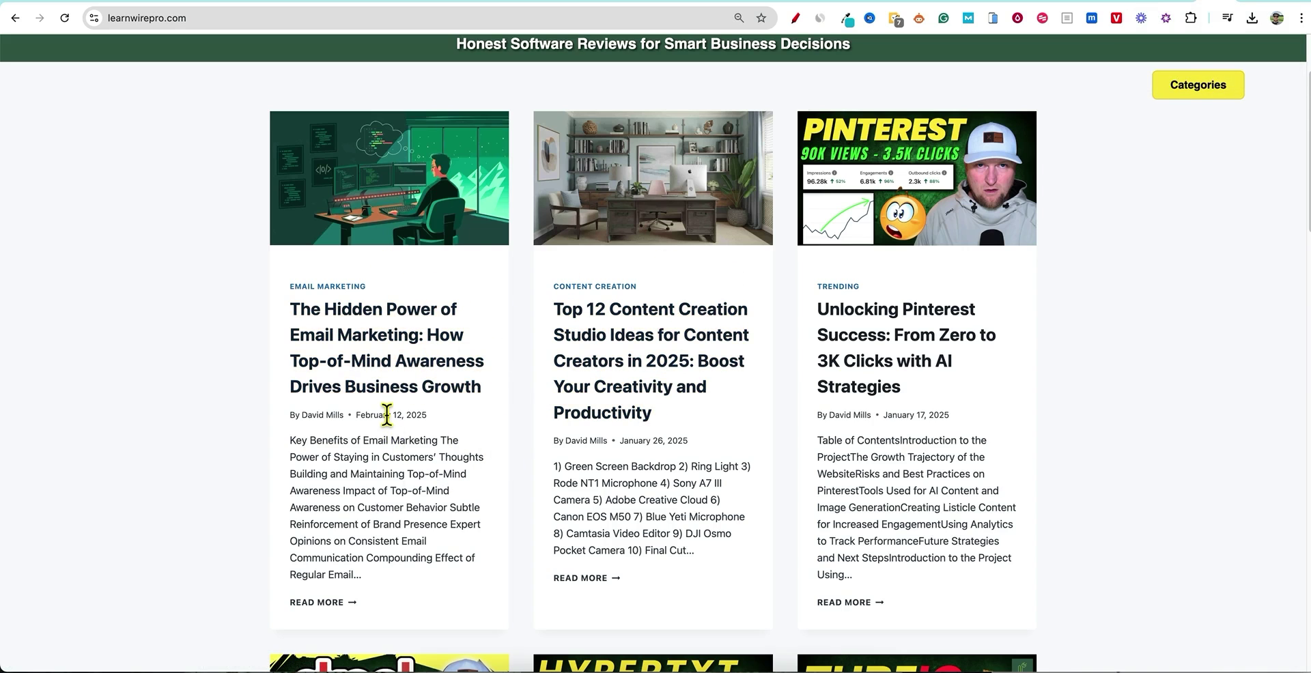
- Open 'The Hidden Power of Email Marketing' article and collapse its table of contents
scroll(375, 418, down, 4)
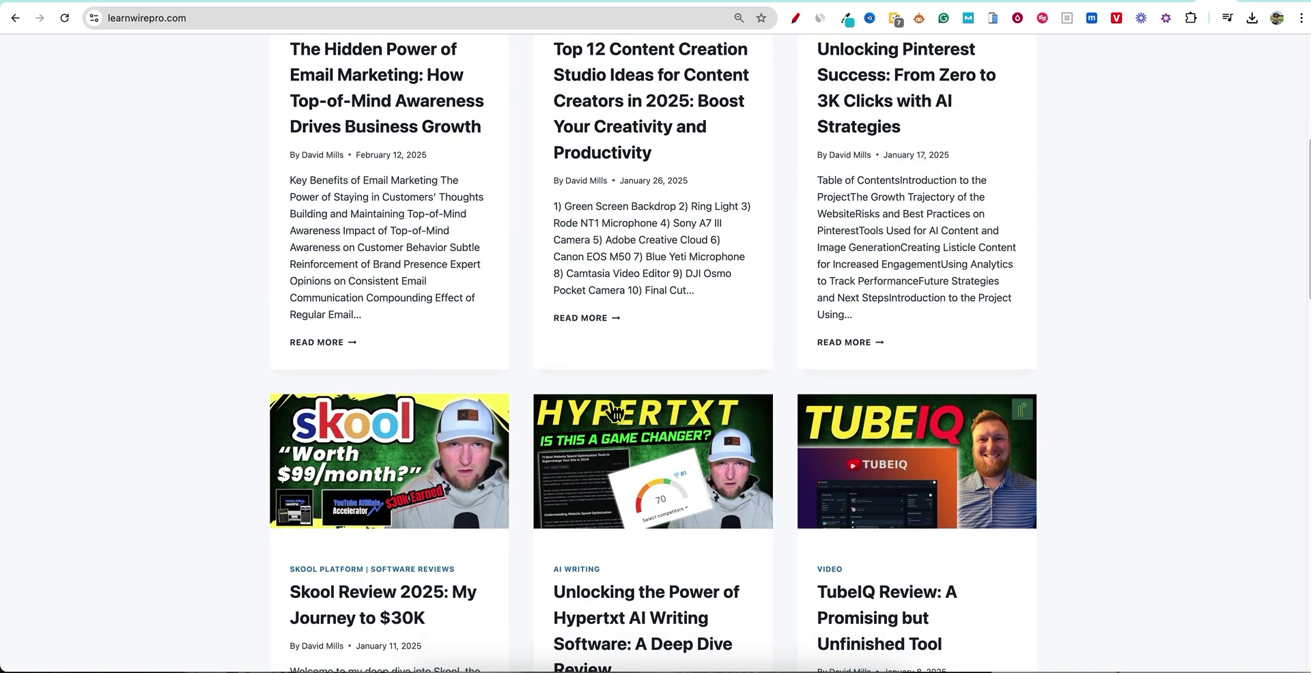
scroll(498, 376, up, 3)
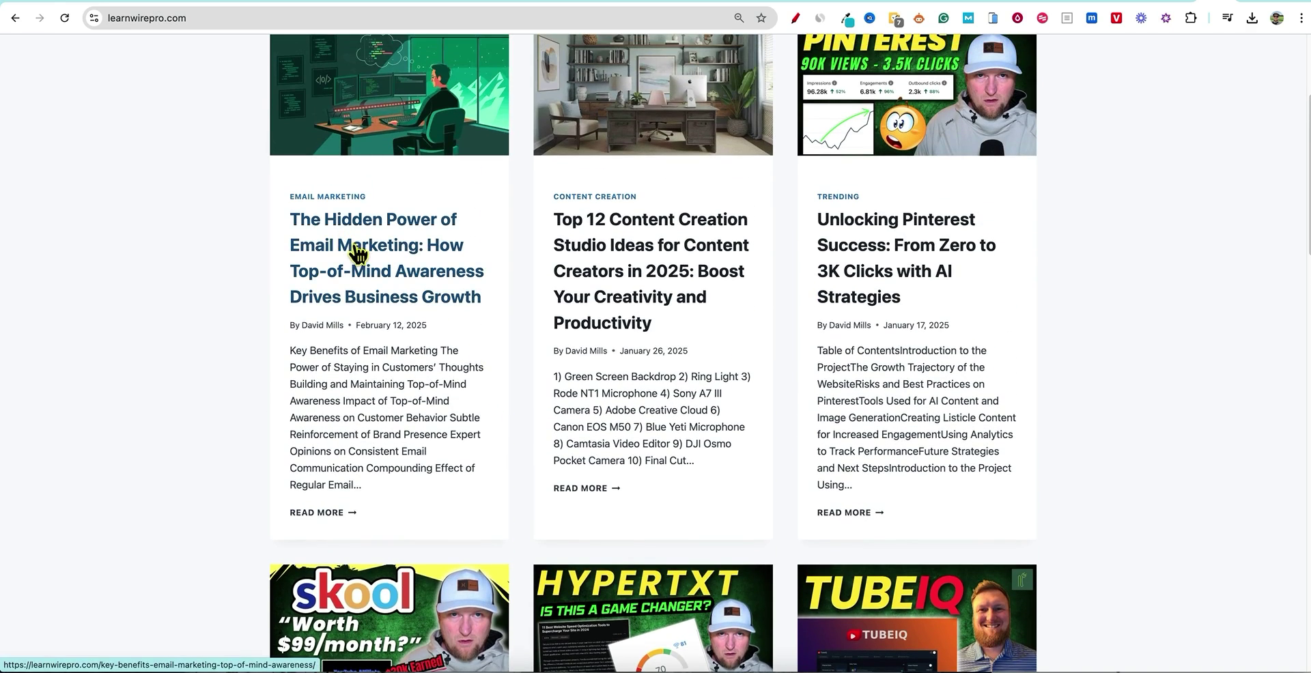
click(386, 270)
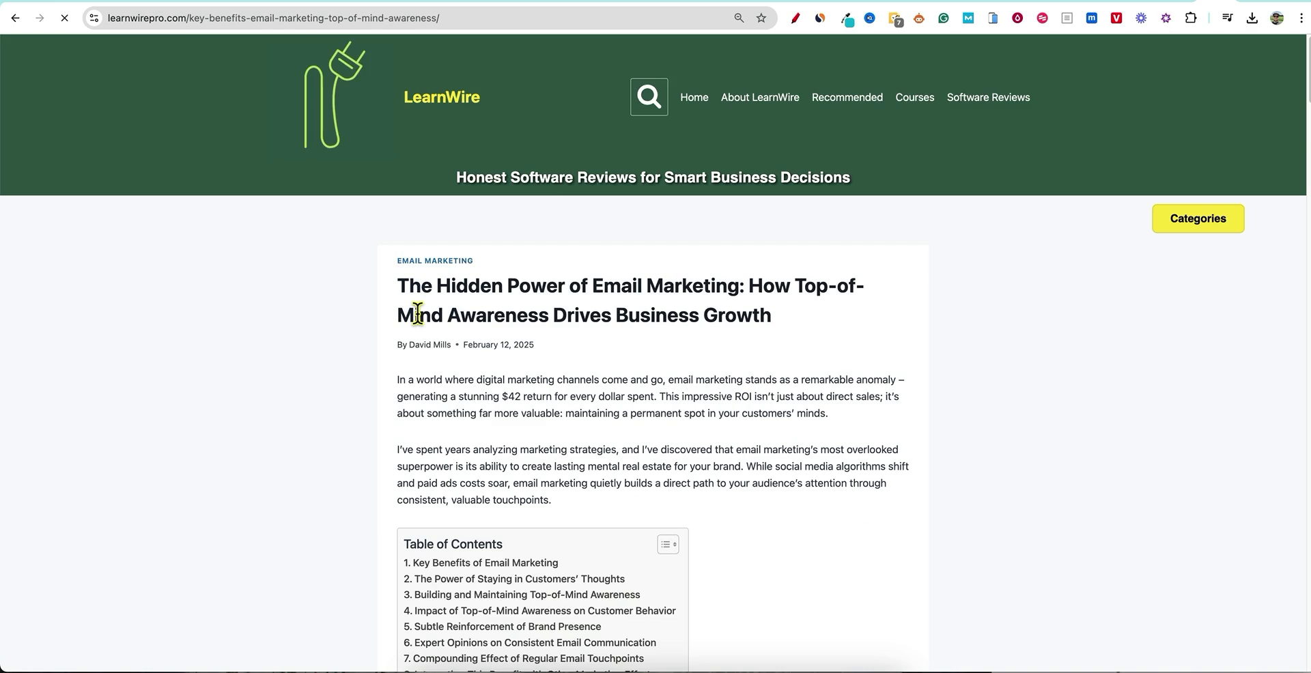
scroll(409, 380, down, 4)
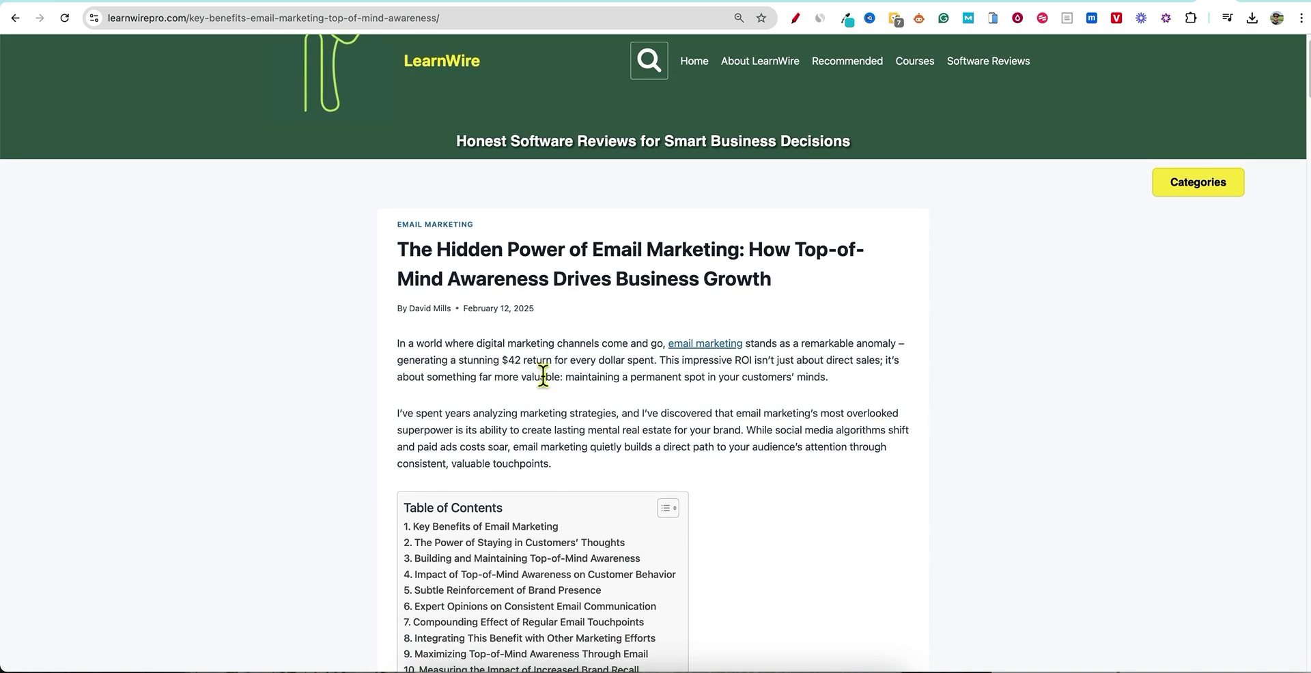
click(670, 407)
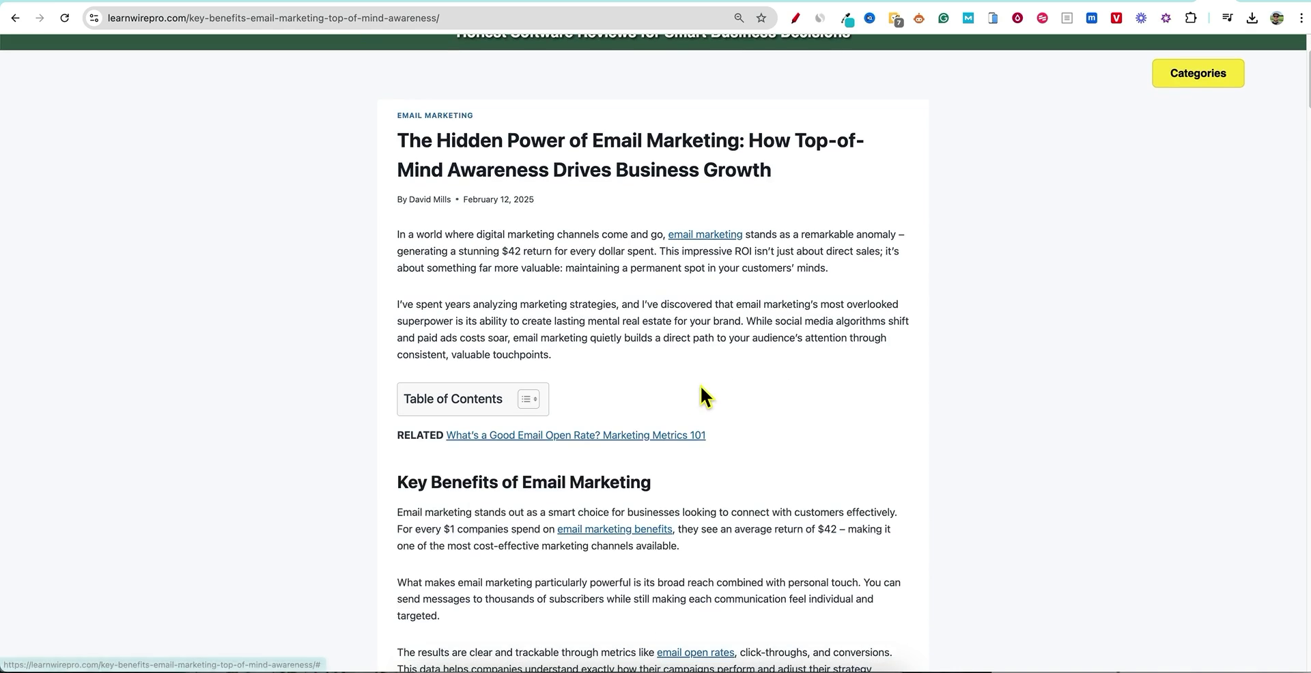
- Select the article text from its title down through the closing section
scroll(699, 385, down, 10)
scroll(700, 384, down, 20)
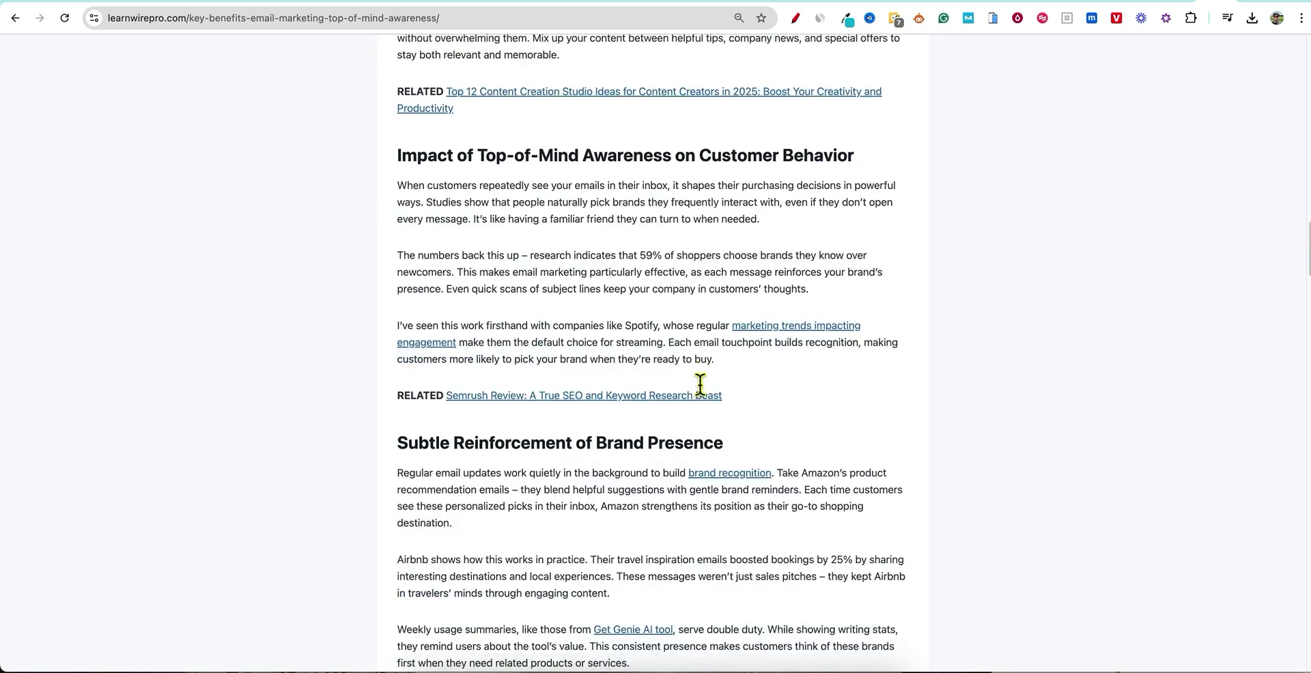
scroll(700, 385, up, 20)
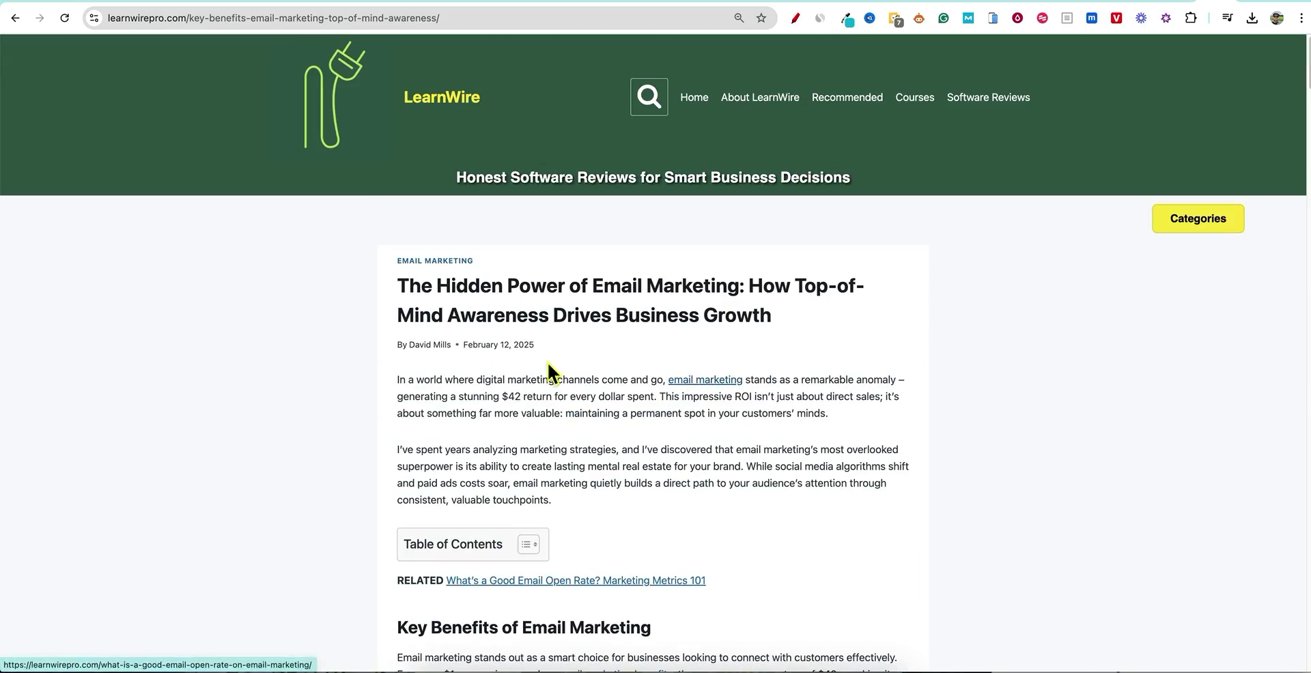
drag(380, 287, 842, 315)
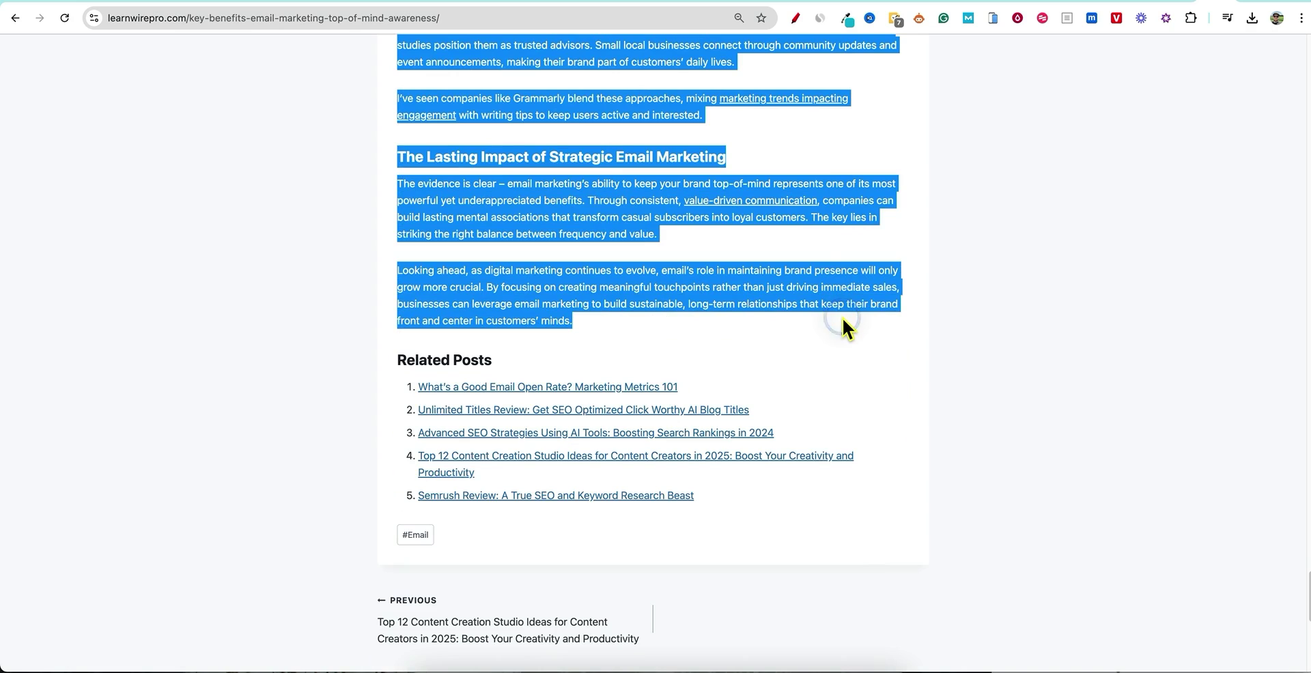
scroll(567, 198, up, 1)
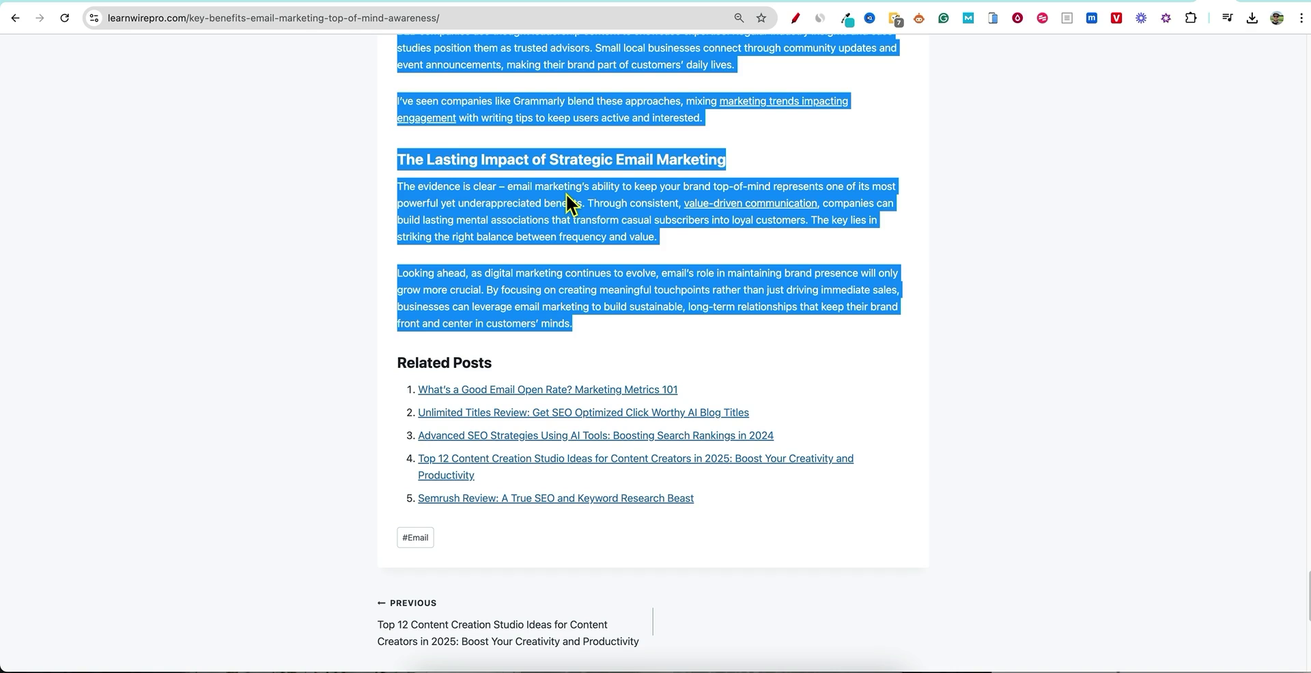
scroll(566, 201, up, 3)
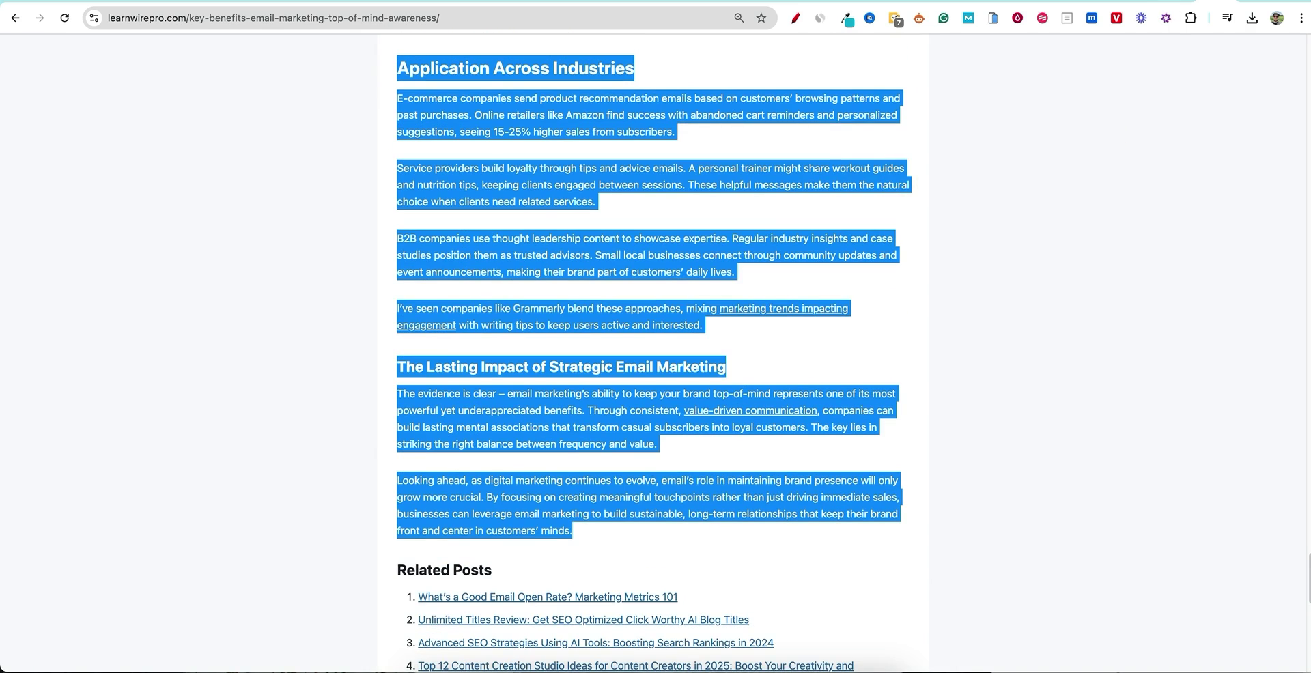
- Paste the copied email-marketing article into Subscribr's Video Topic box, then start a new browser tab
click(1137, 2)
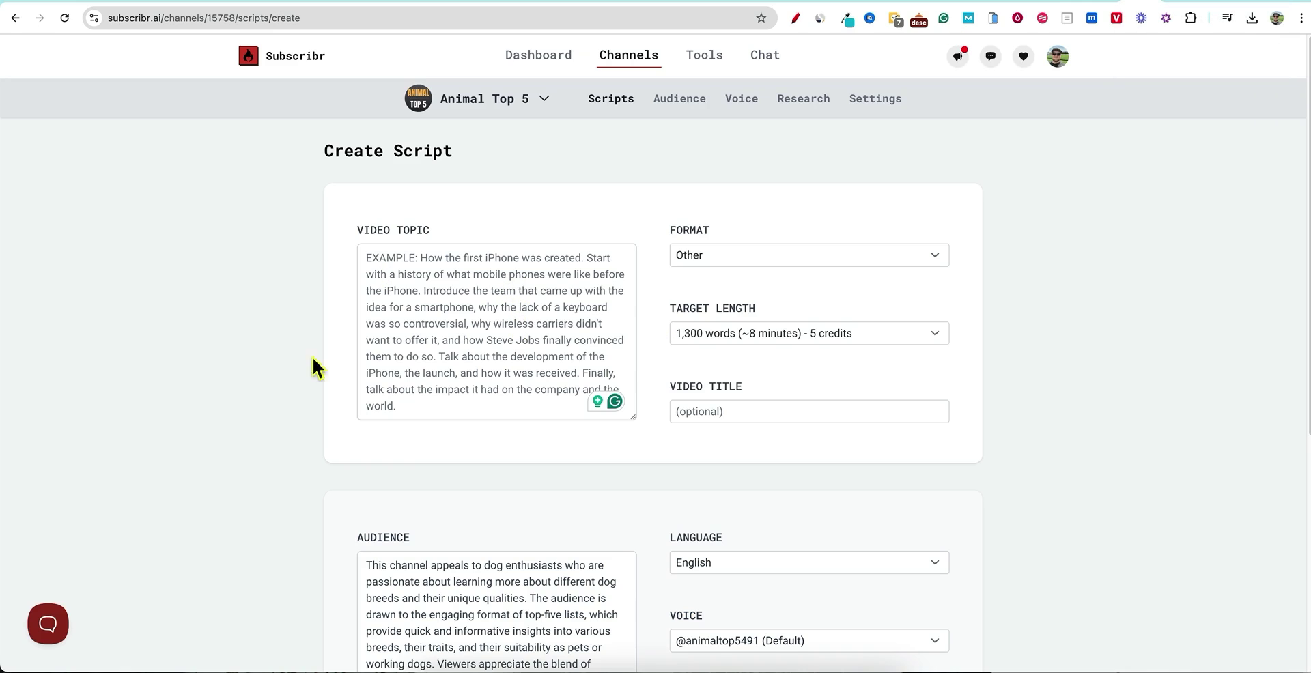
click(413, 274)
key(ctrl+v)
scroll(506, 379, up, 5)
scroll(506, 379, up, 10)
scroll(506, 379, down, 20)
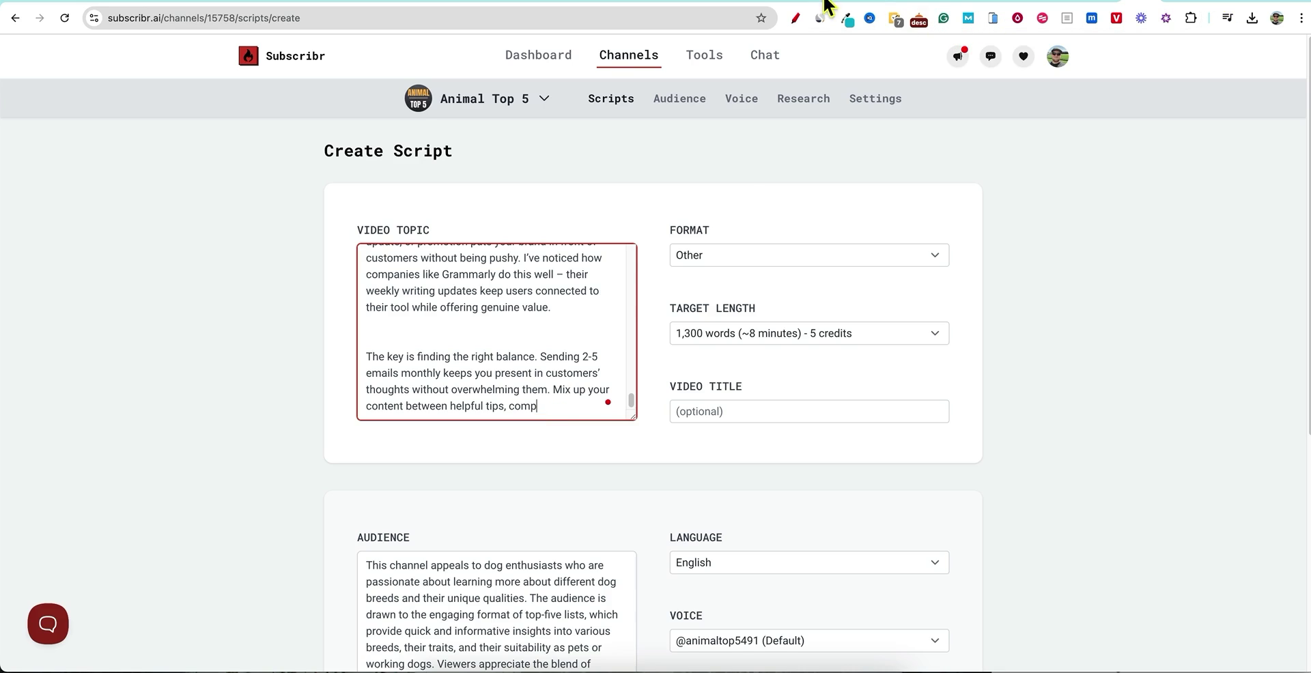
key(ctrl+t)
- On claude.ai, send 'summarize this' with the pasted email-marketing article
text(claude)
key(Return)
click(601, 205)
text(summar)
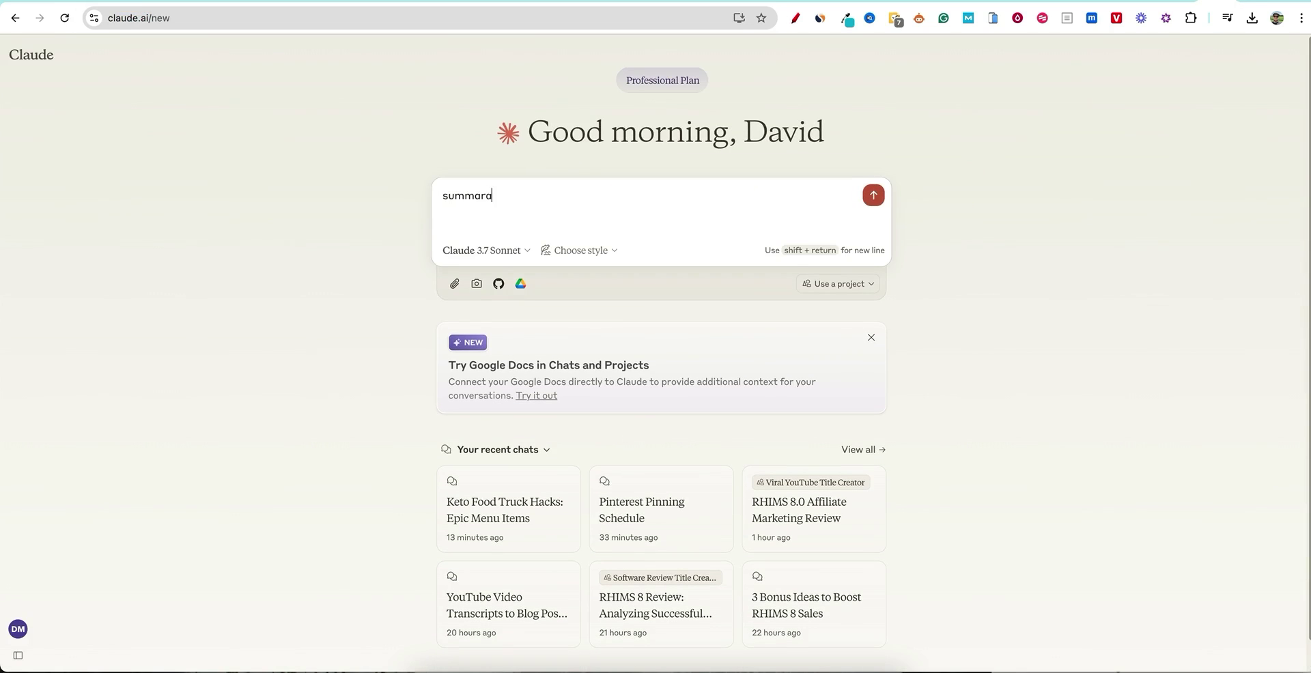
text(ize this)
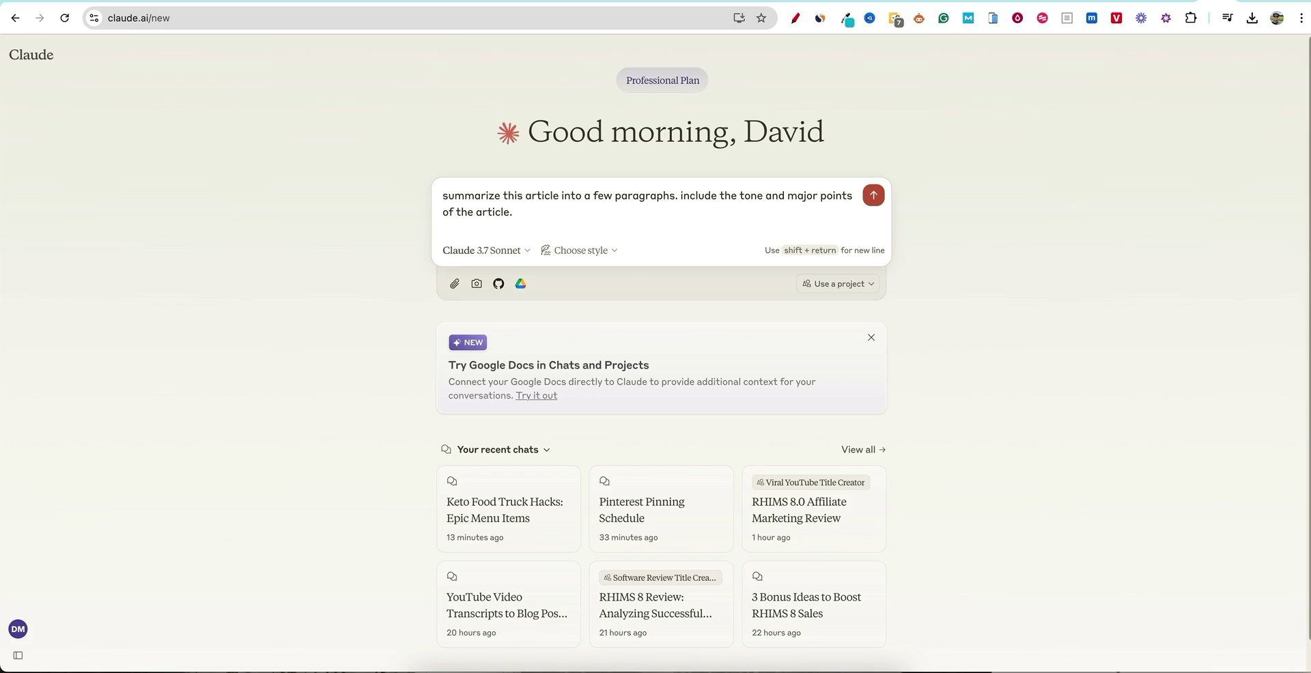
key(super+v)
key(Return)
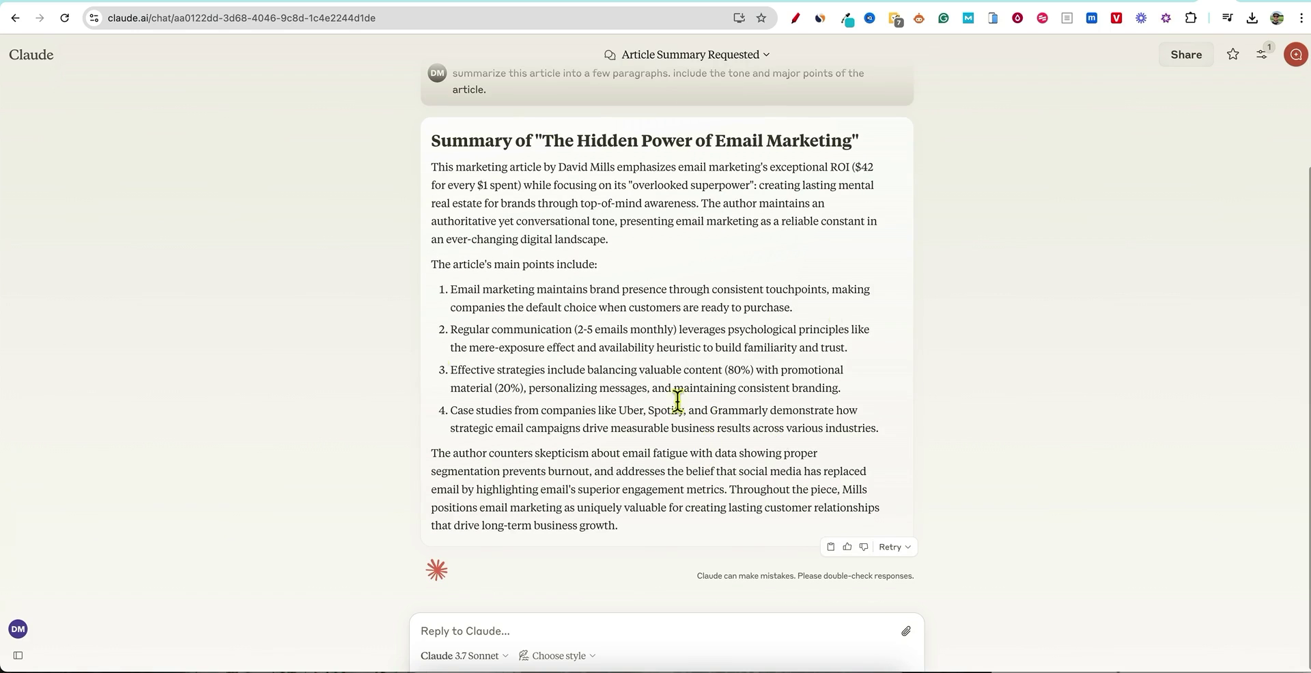
- Replace all of Subscribr's Video Topic text with Claude's copied summary
click(833, 549)
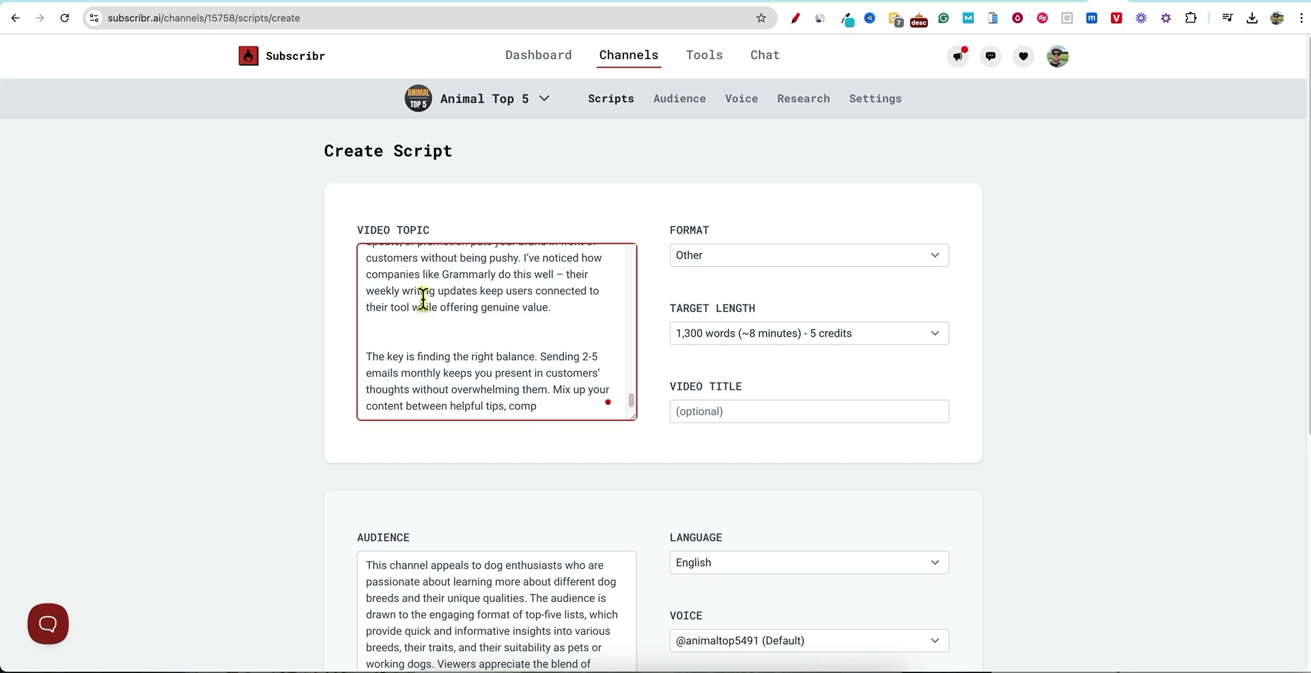
click(423, 298)
key(super+a)
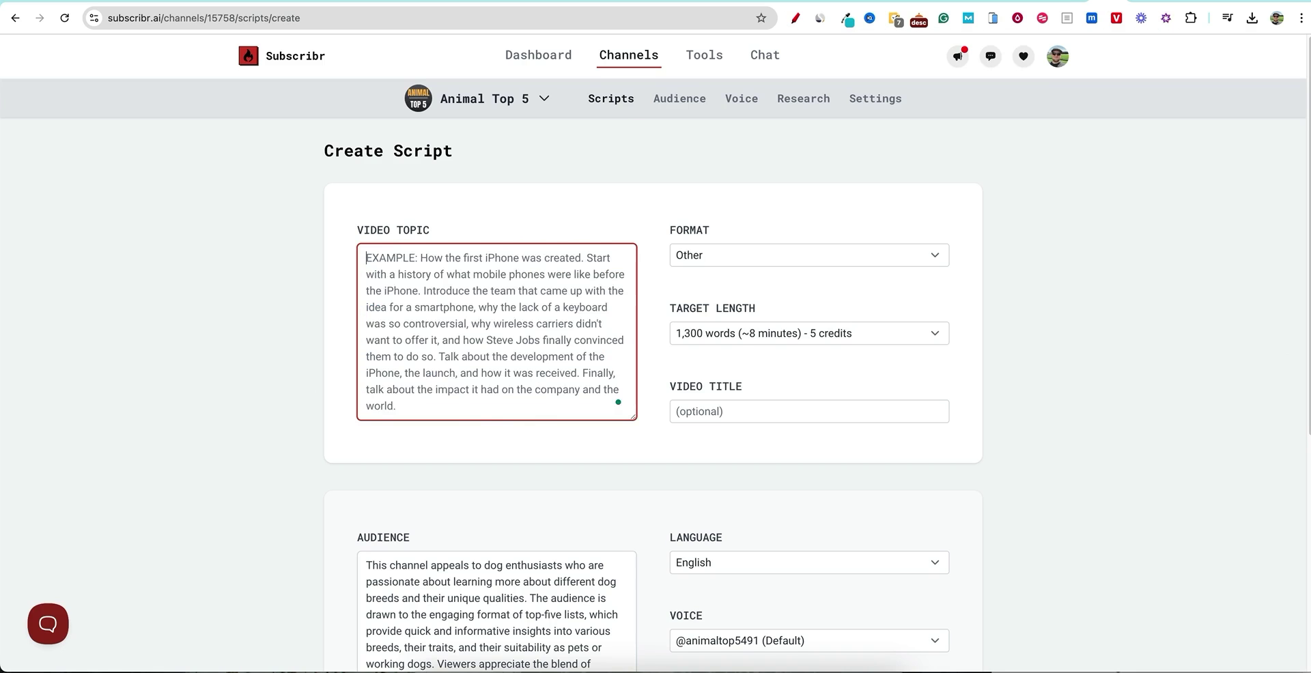
key(ctrl+v)
scroll(571, 381, down, 1)
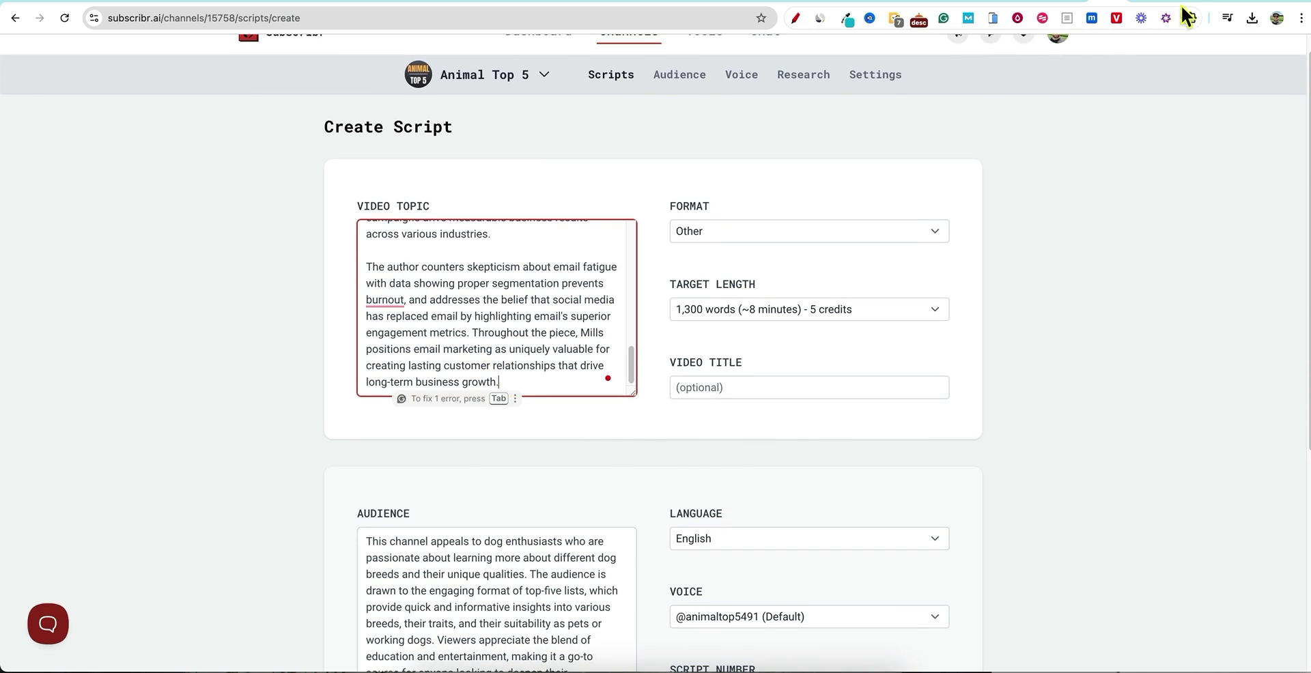
key(ctrl+shift+Tab)
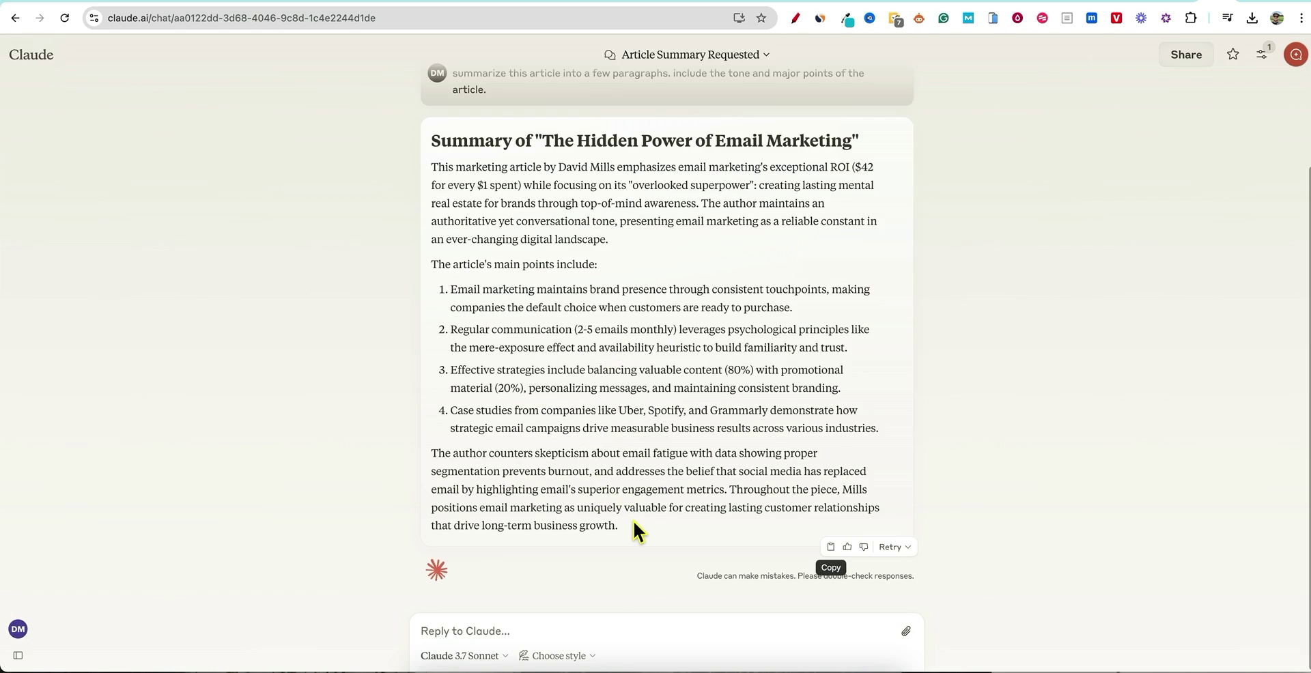
- Select Claude's full summary, check its word count, and finish editing the Video Topic
drag(621, 528, 425, 177)
right_click(451, 179)
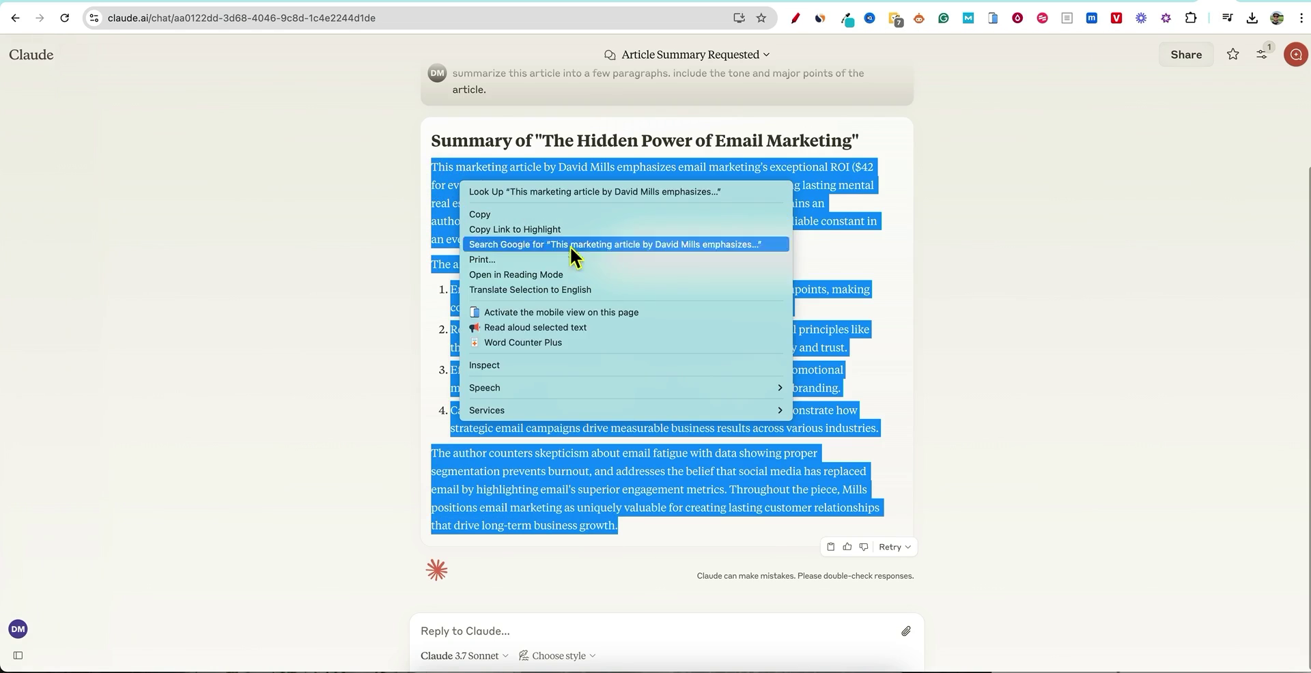
click(551, 345)
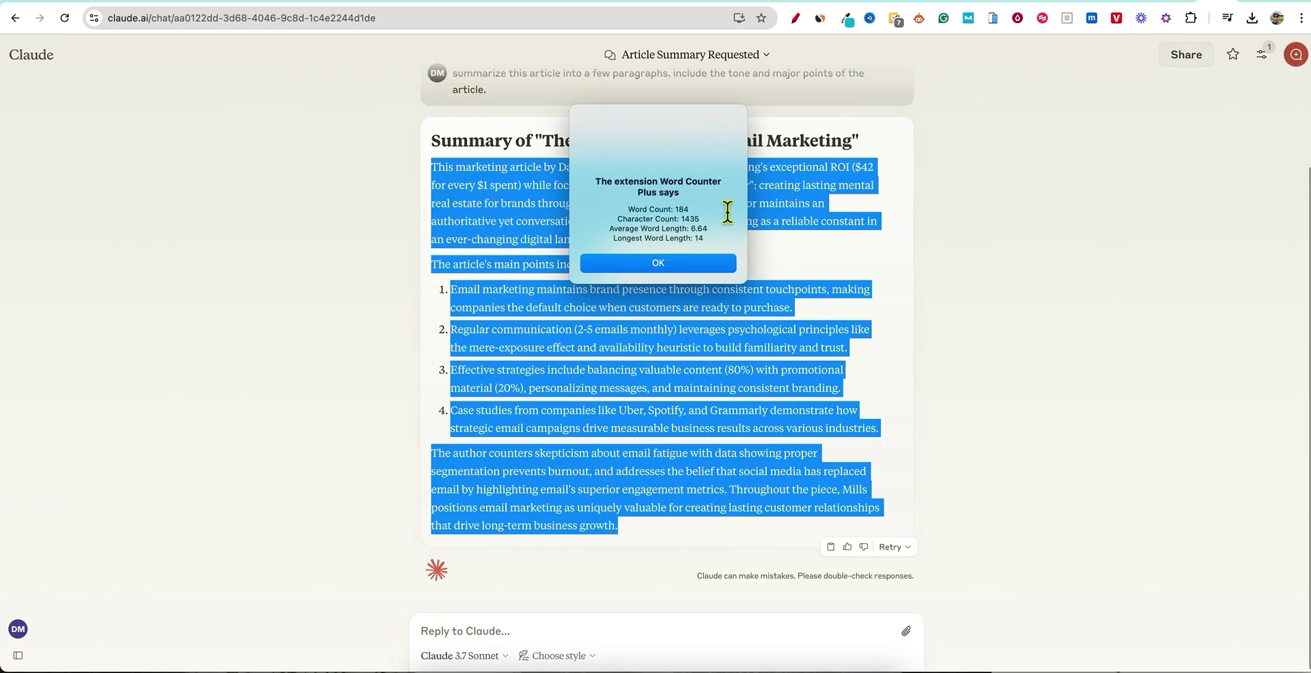
click(707, 264)
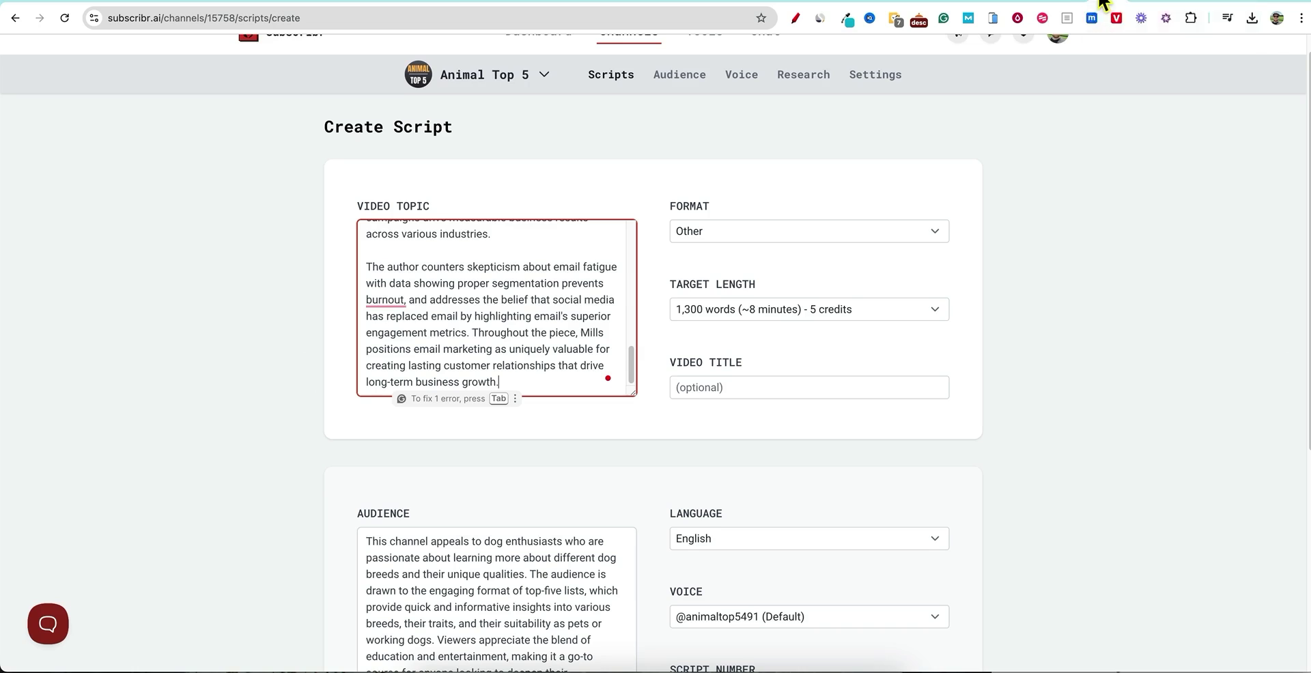
click(1011, 412)
- Set the script format to Educational and the target length to 800 words (~5 minutes)
scroll(717, 273, up, 1)
click(748, 253)
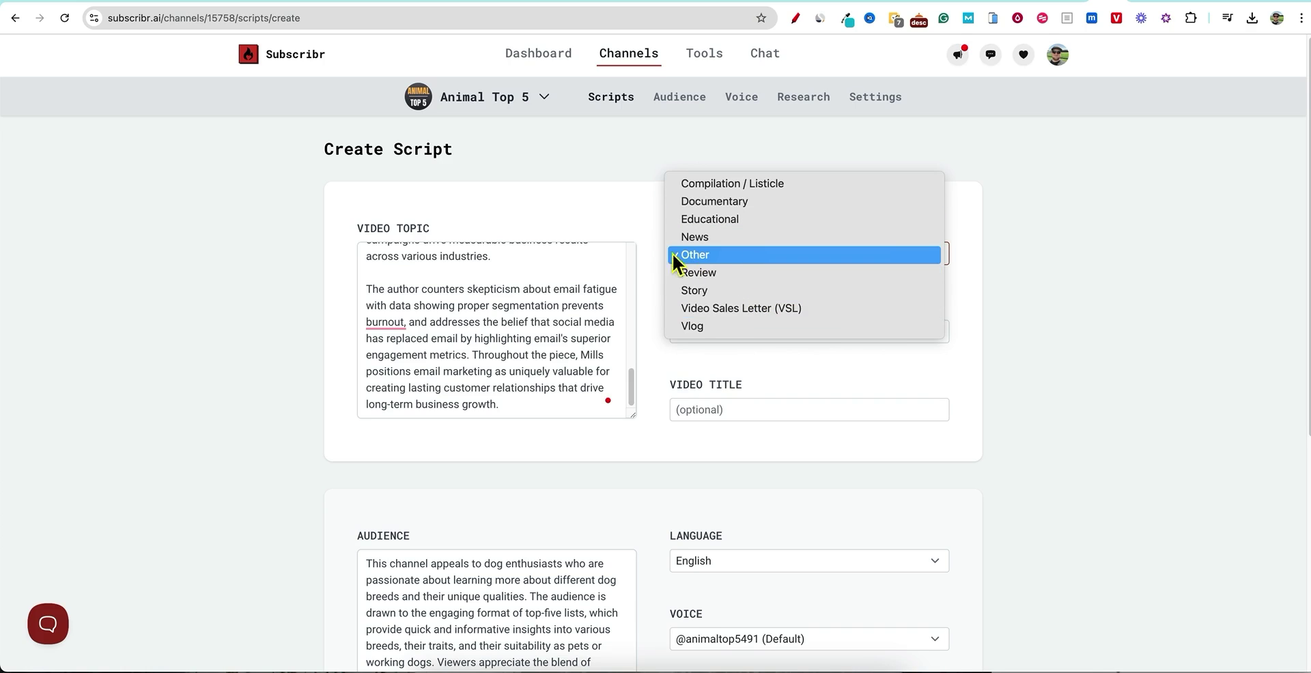
click(728, 223)
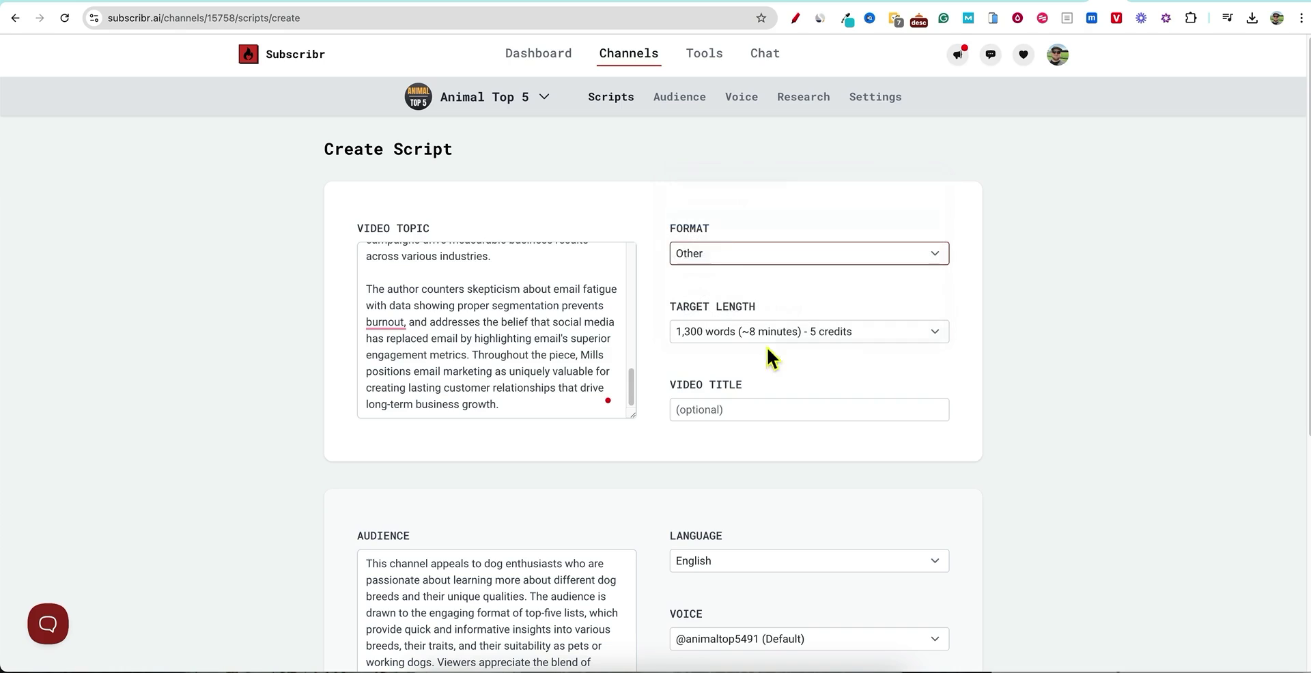
click(843, 341)
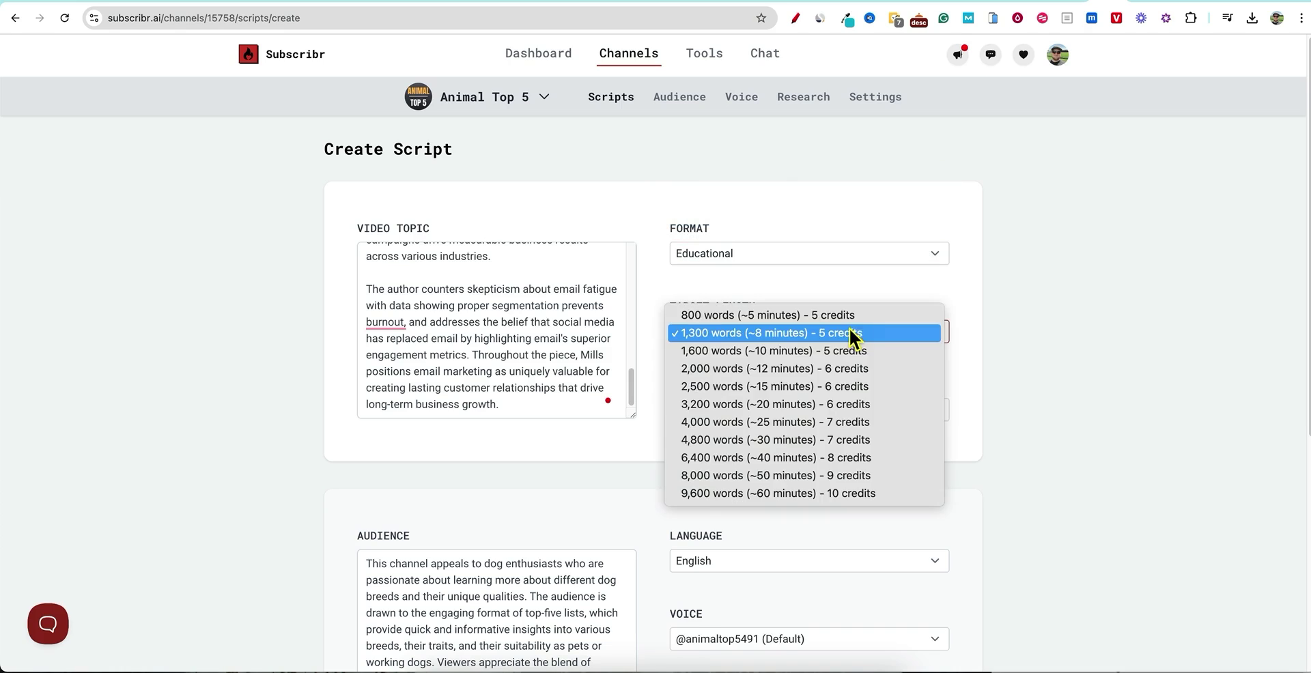
click(772, 316)
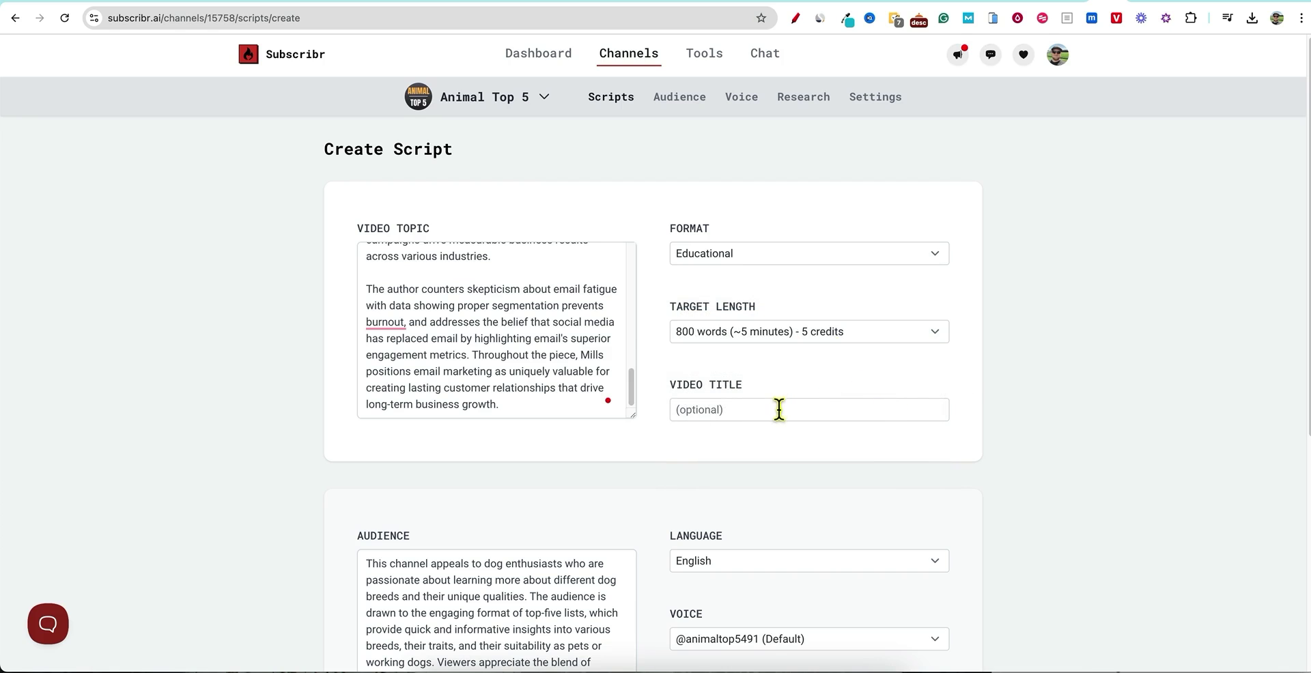
- Delete the old dog-channel description from the Audience field
scroll(567, 468, down, 3)
click(569, 522)
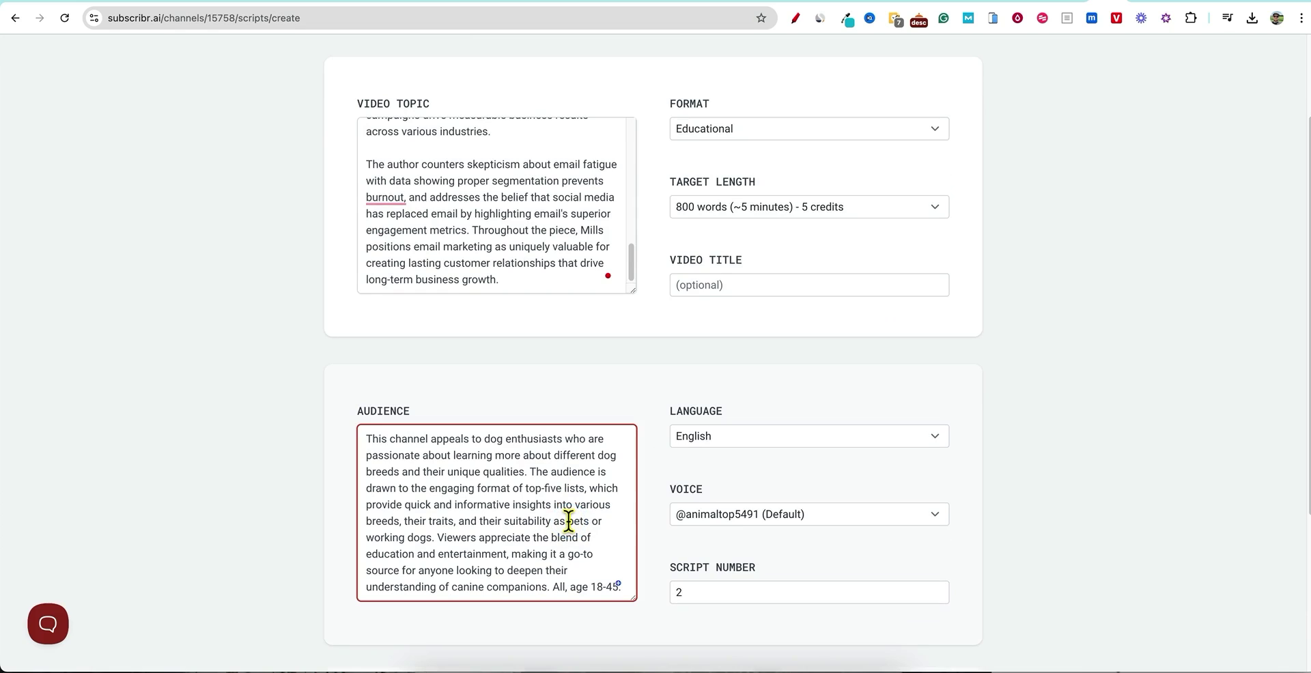
key(ctrl+a)
key(BackSpace)
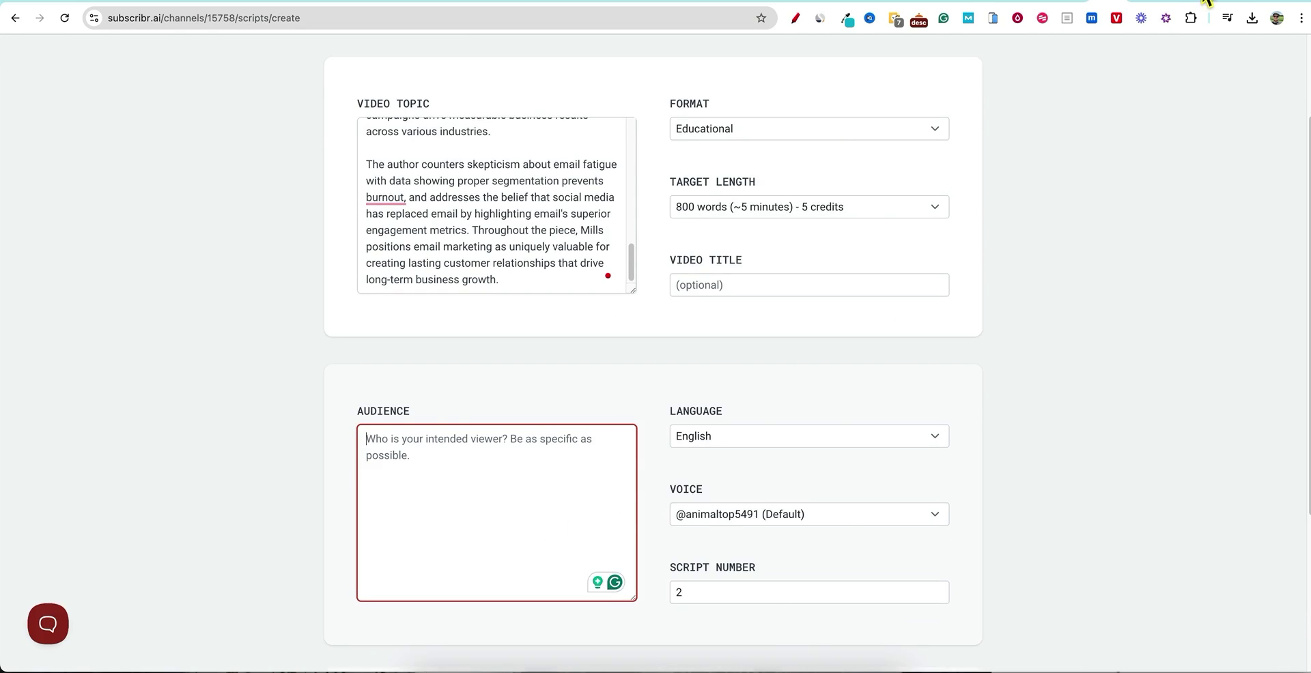
- Ask Claude to 'give me an audience profile and demographic for an article like this' and select the reply
key(ctrl+Tab)
click(454, 625)
text(give me an audience profile and demographic for an article like this)
key(Return)
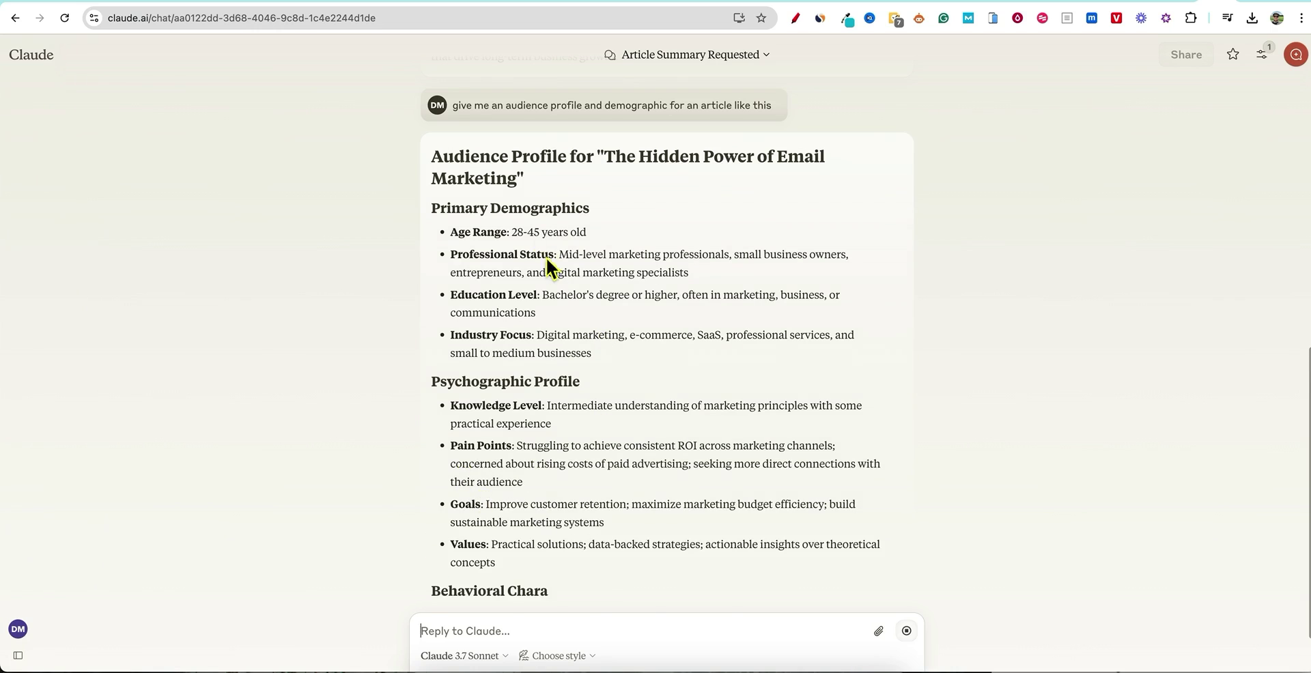
drag(435, 213, 757, 525)
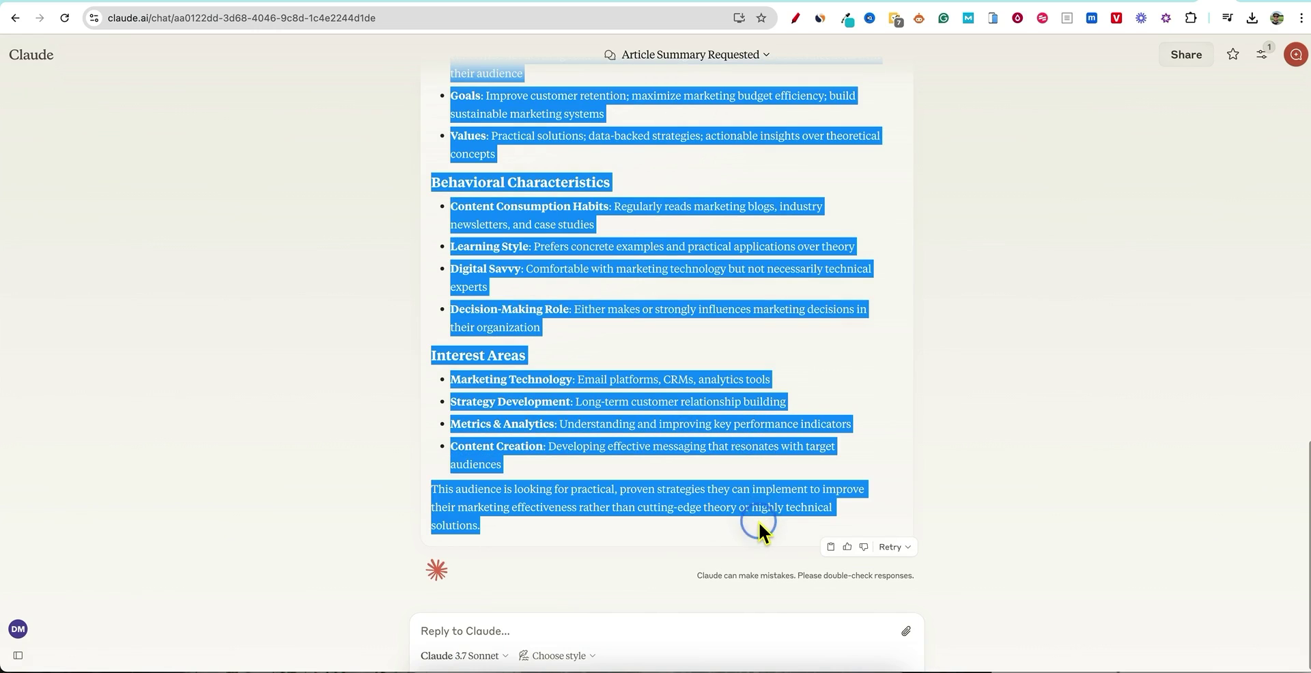
- Paste Claude's audience profile into Subscribr's empty Audience box
key(super+c)
key(ctrl+Tab)
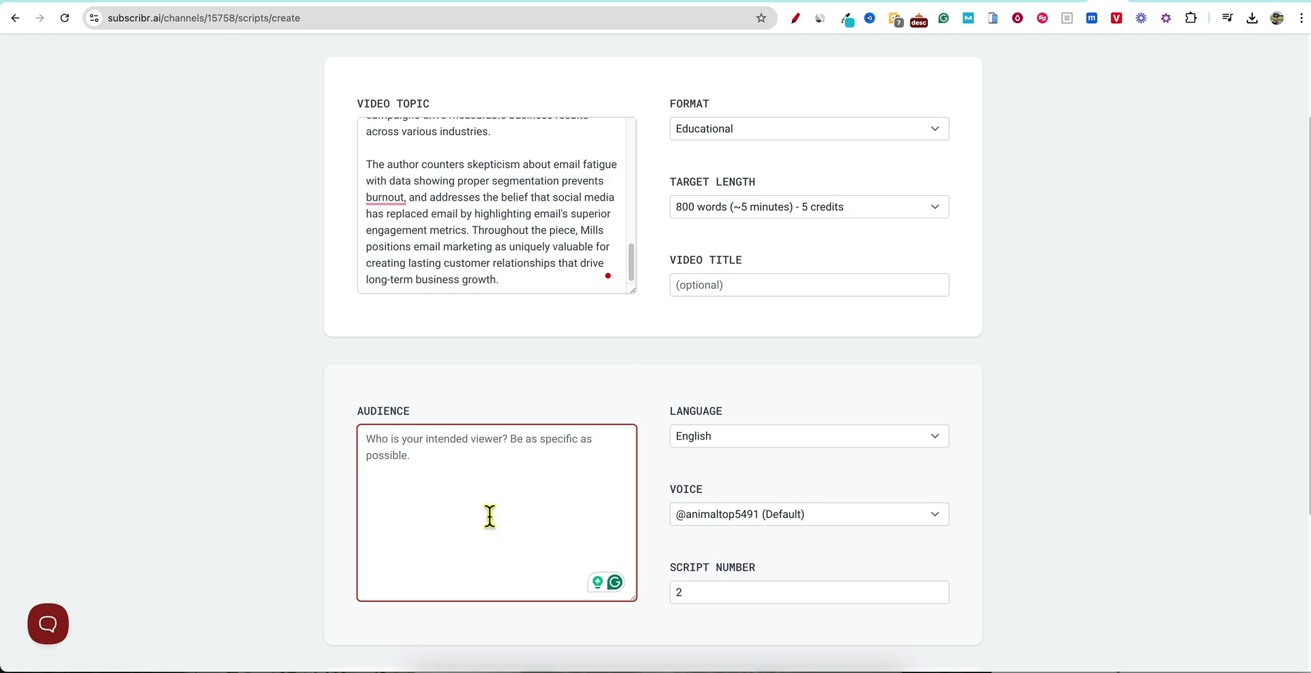
click(489, 515)
key(super+v)
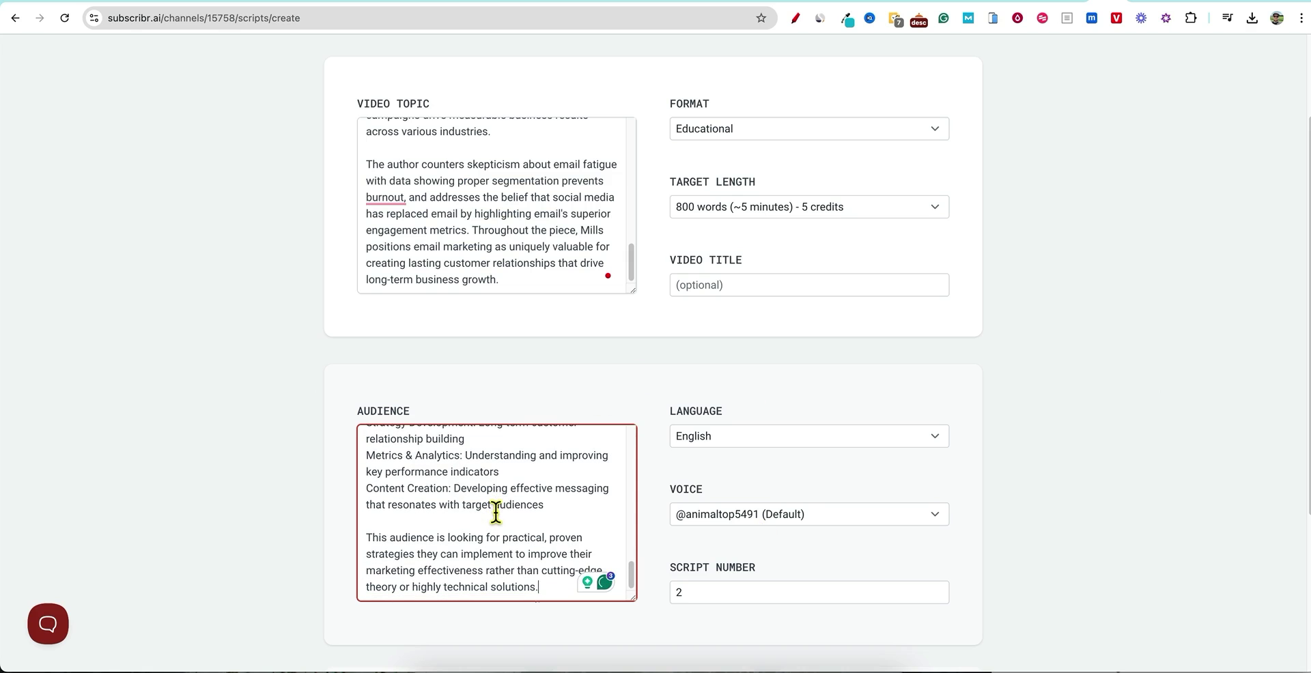
key(ctrl+shift+Tab)
key(ctrl+Tab)
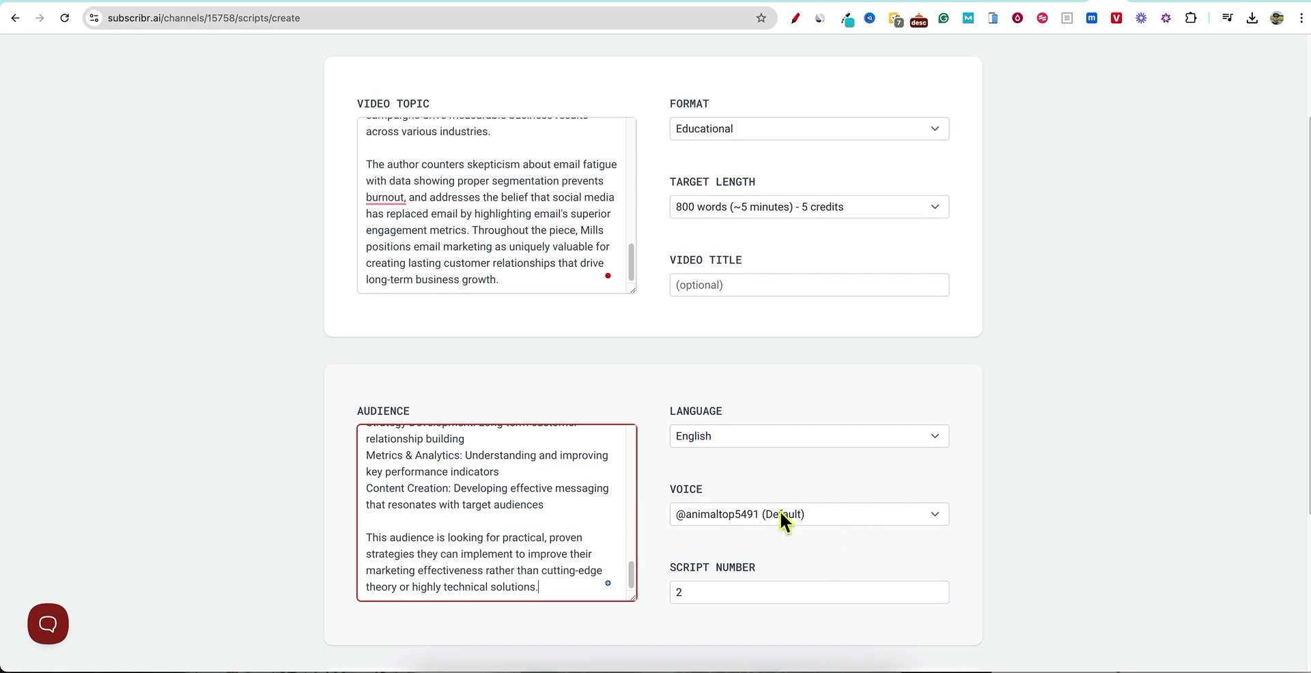
- Keep the channel's default narration voice in the Voice dropdown
click(855, 519)
click(939, 522)
scroll(711, 328, up, 3)
scroll(863, 656, down, 4)
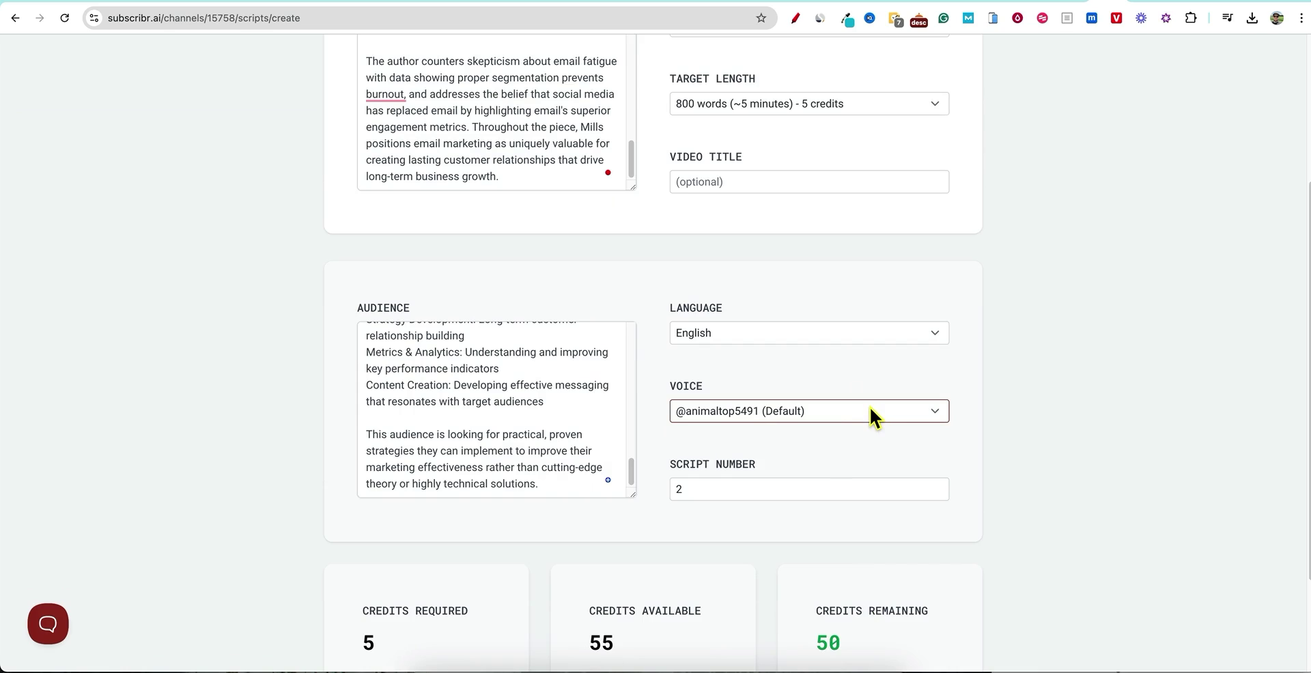
scroll(784, 476, down, 1)
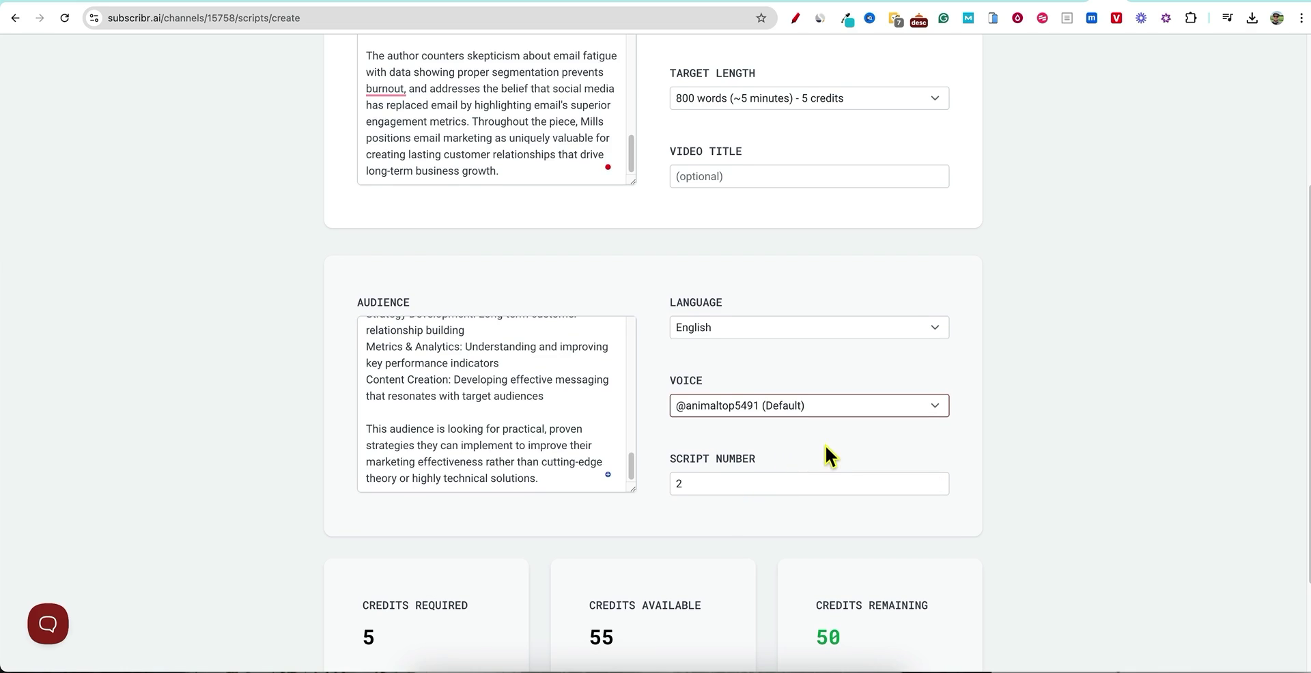
- Create the Educational 800-word script and begin its Research step
scroll(828, 454, down, 1)
scroll(831, 461, down, 4)
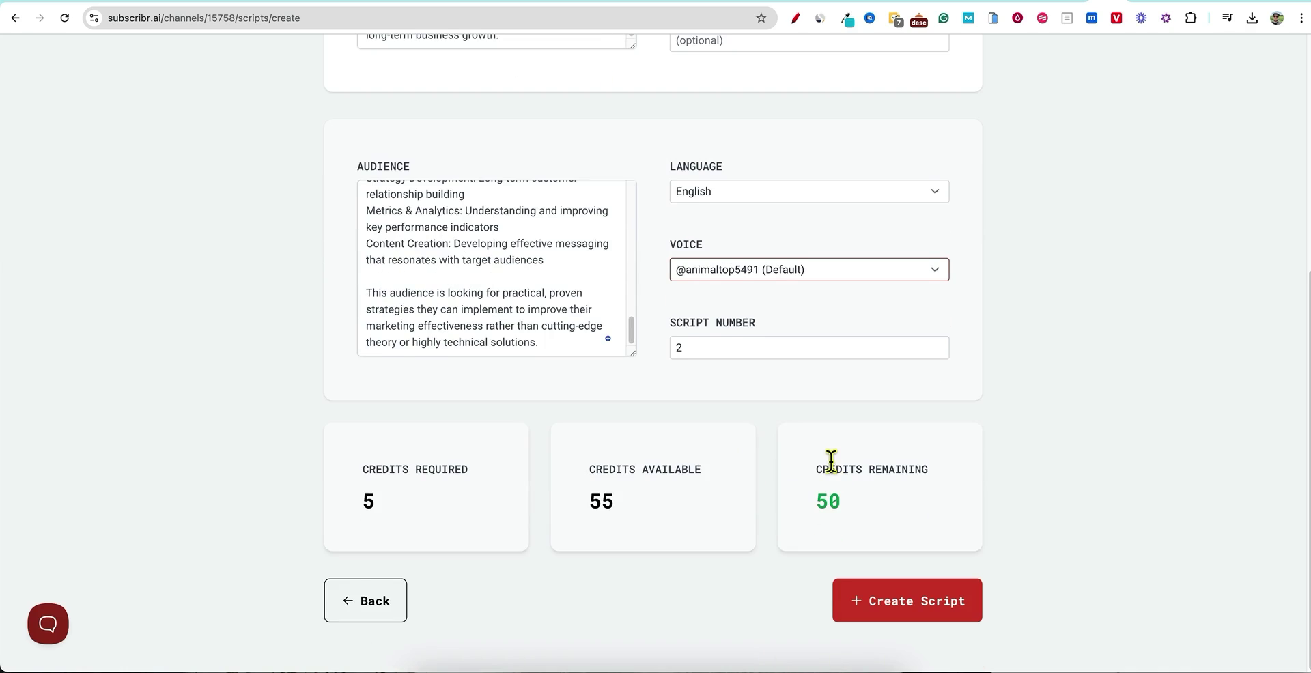
click(956, 613)
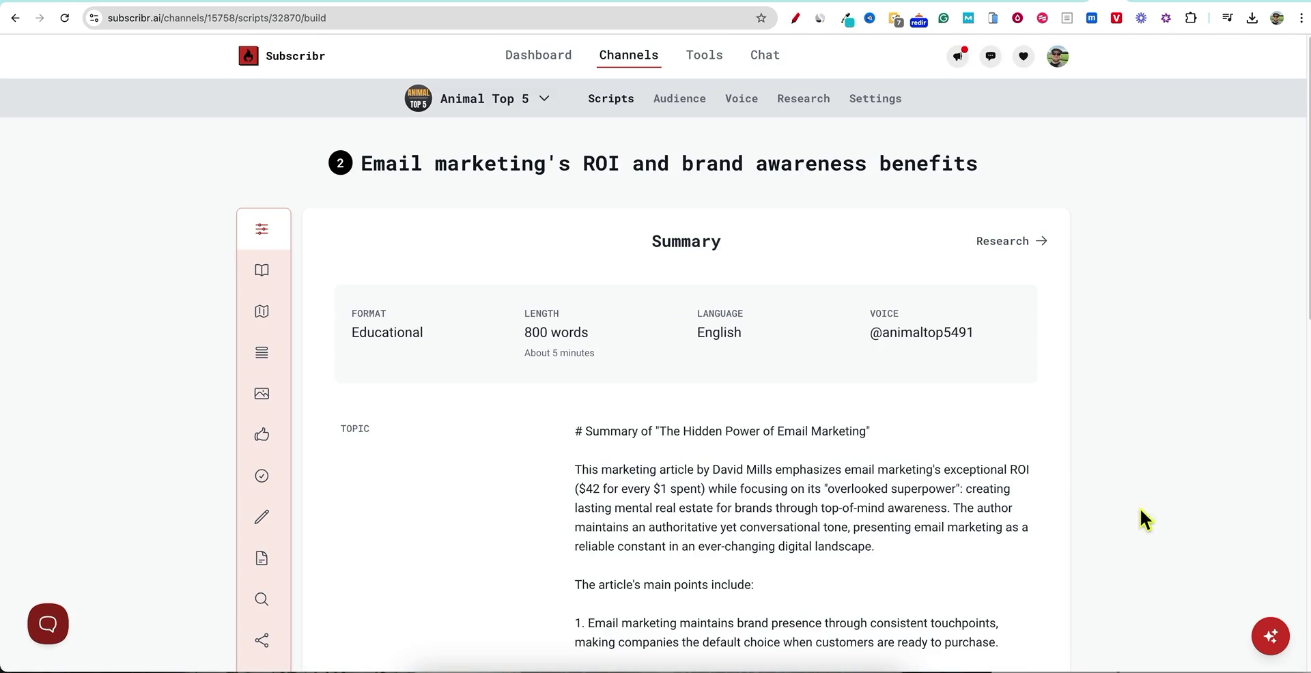
scroll(891, 472, down, 3)
scroll(891, 473, down, 8)
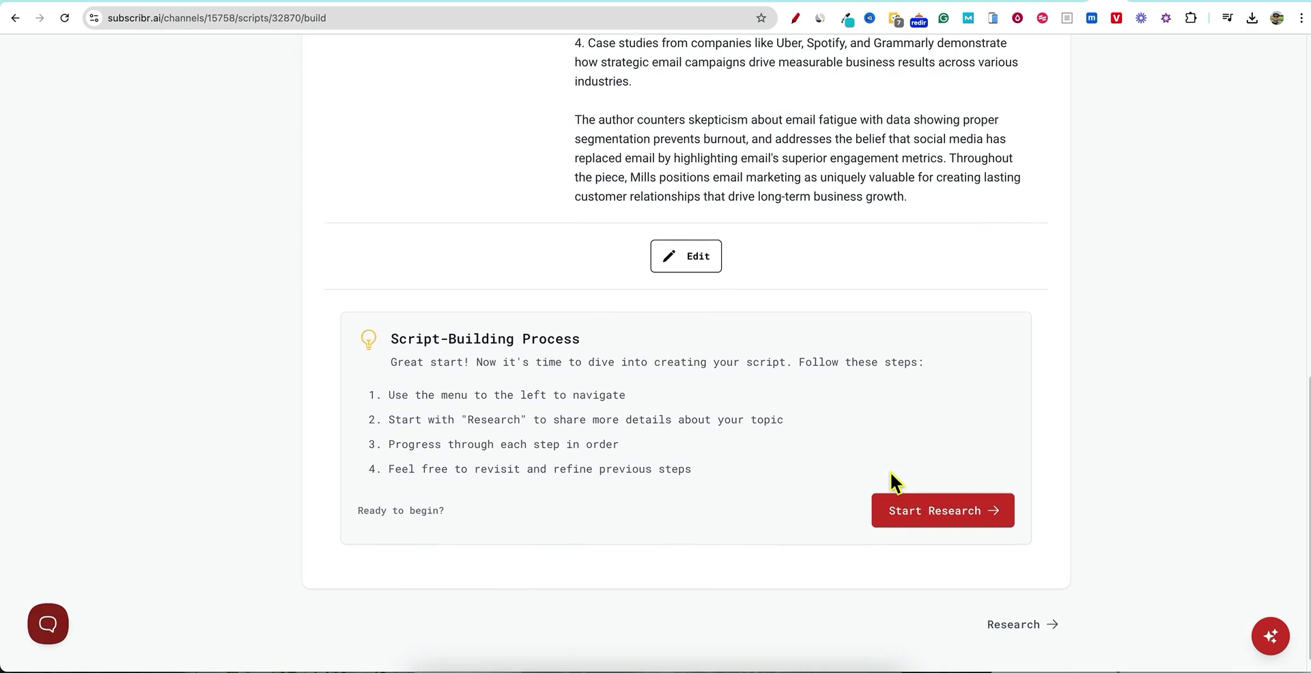
click(885, 515)
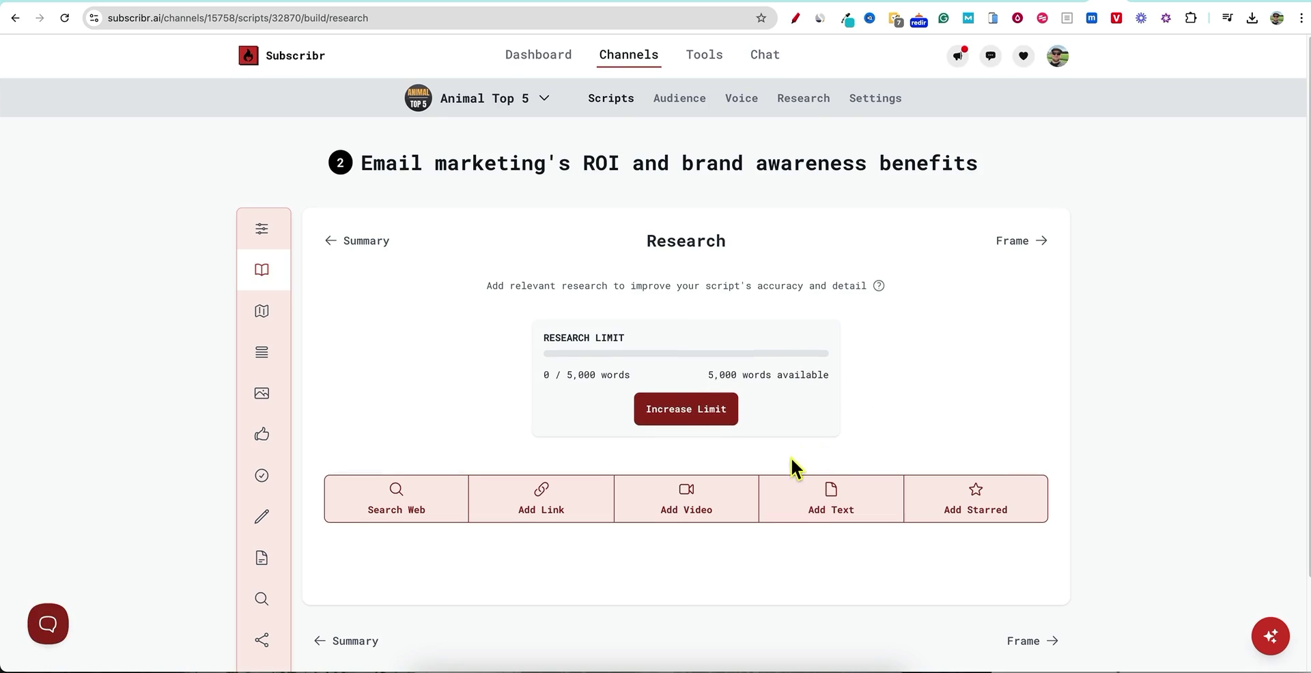
- Check the Research Limit card showing 0 of 5,000 research words used
scroll(791, 458, down, 1)
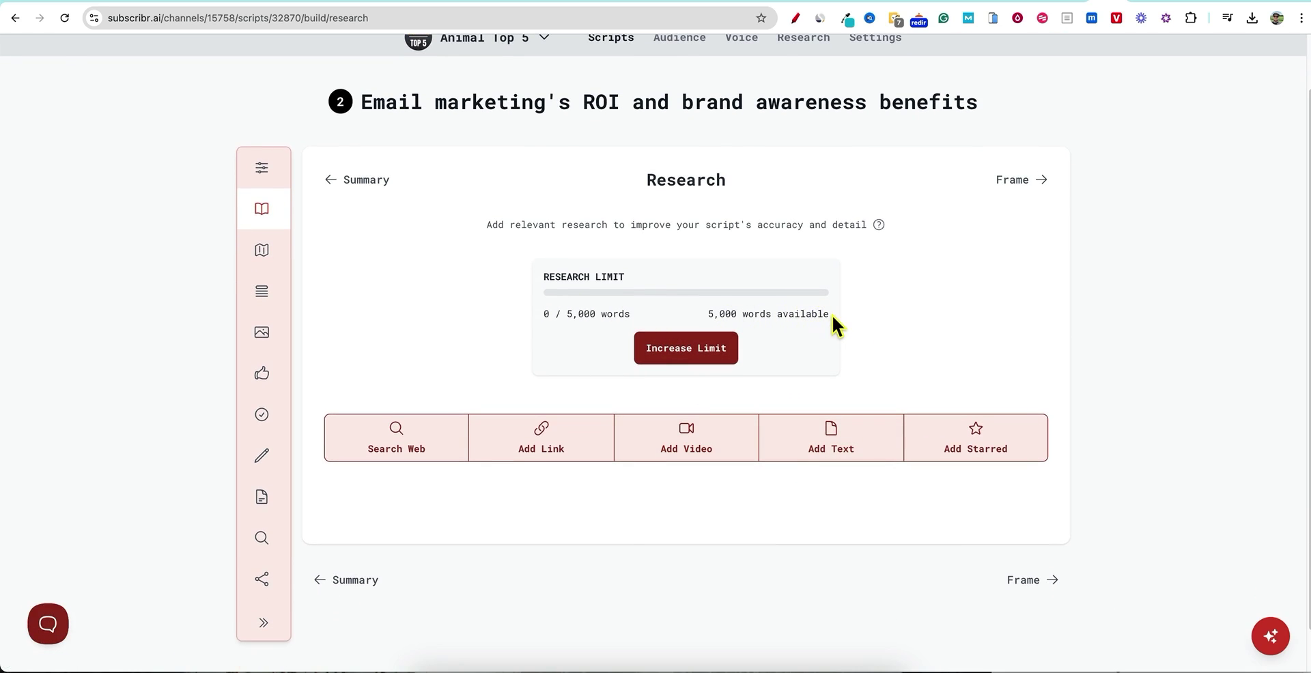
drag(832, 314, 473, 314)
click(885, 308)
drag(833, 315, 448, 317)
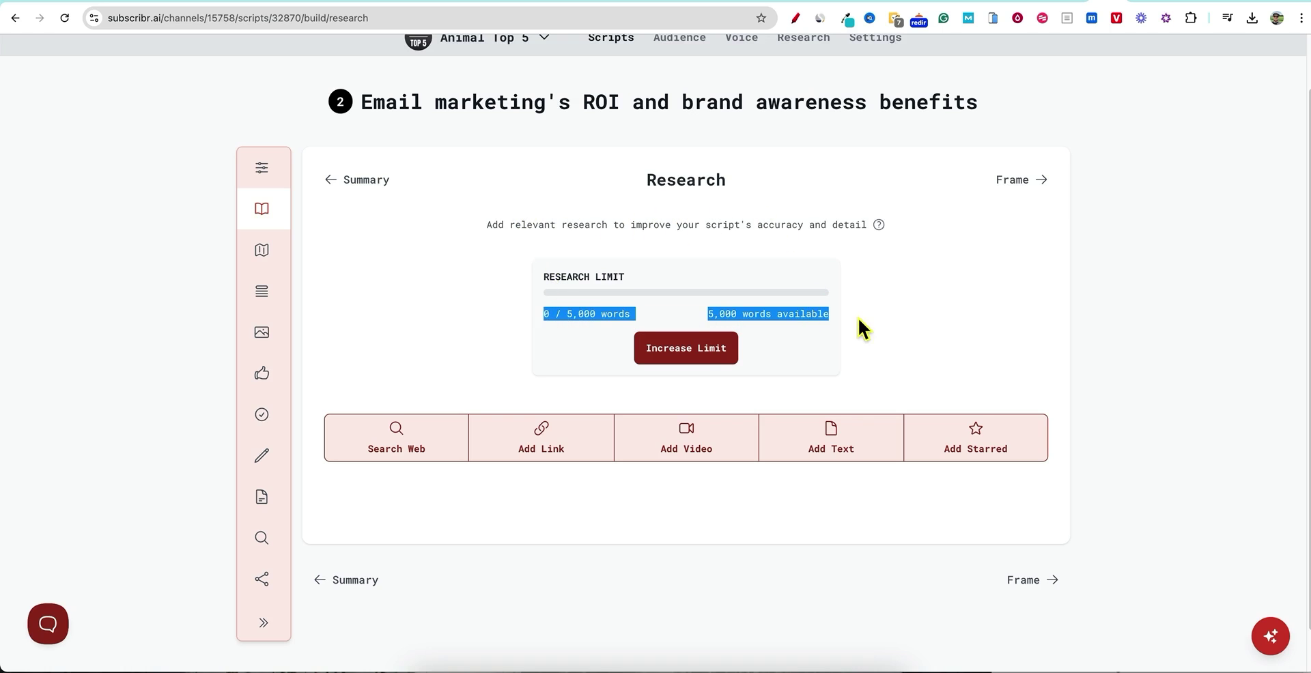
click(879, 226)
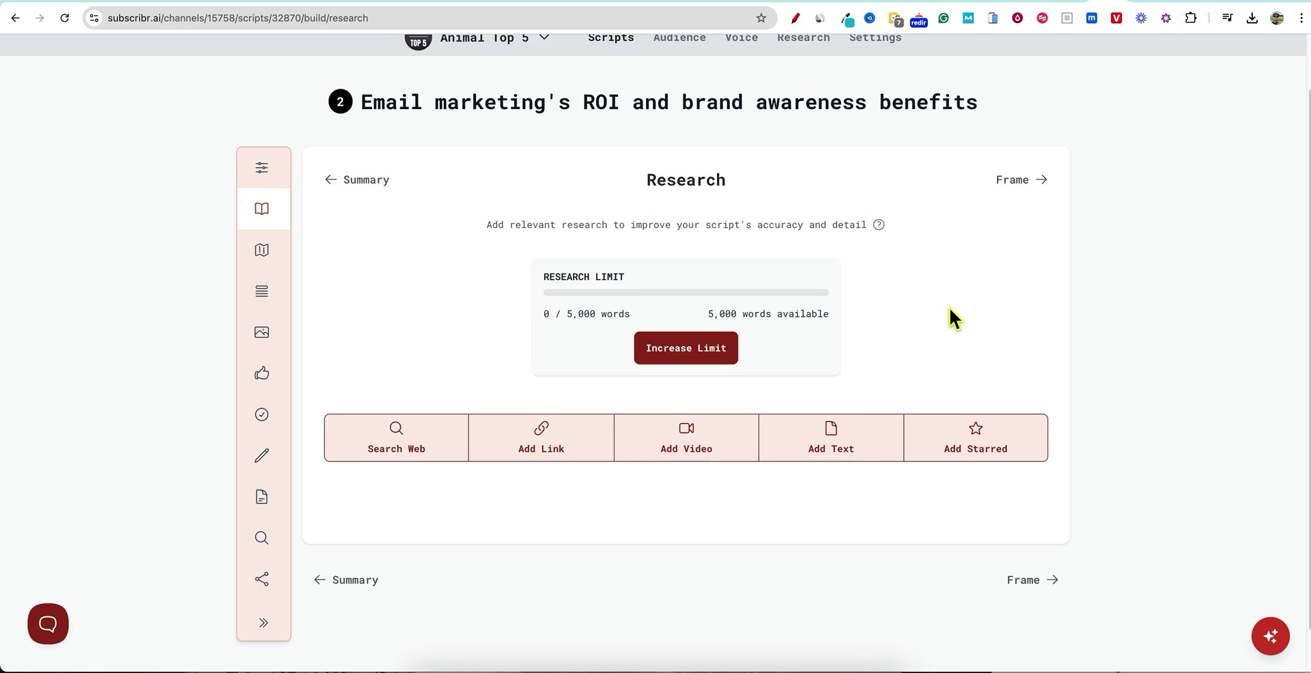
drag(794, 315, 567, 315)
click(921, 341)
drag(838, 315, 518, 263)
click(904, 297)
scroll(547, 505, down, 1)
scroll(541, 526, down, 1)
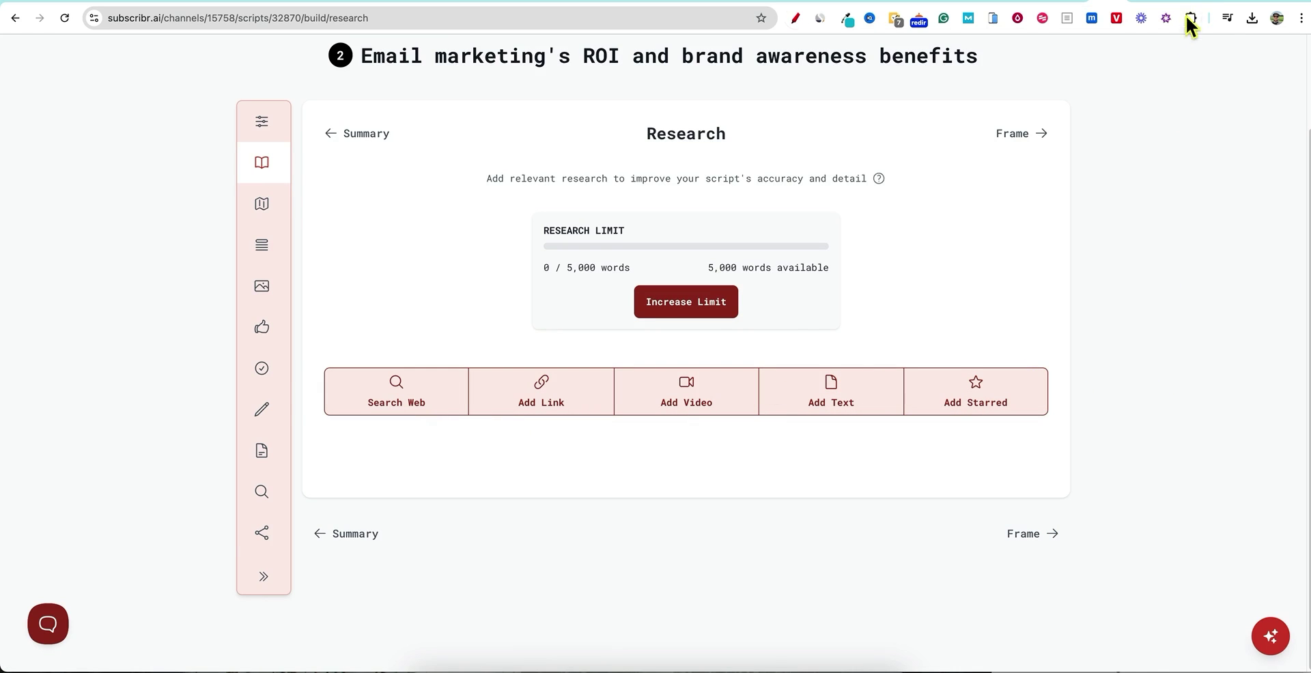
- Copy the learnwirepro email-marketing article's URL and add it as a research source link
key(ctrl+Tab)
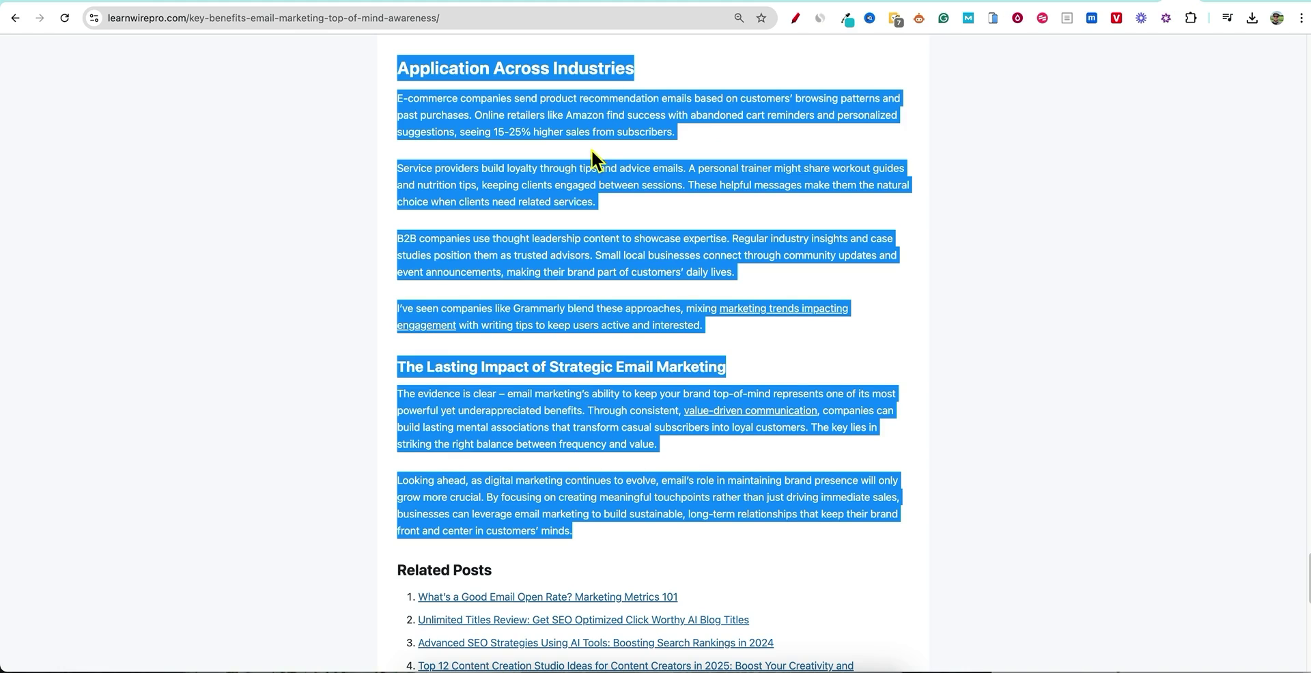
click(291, 202)
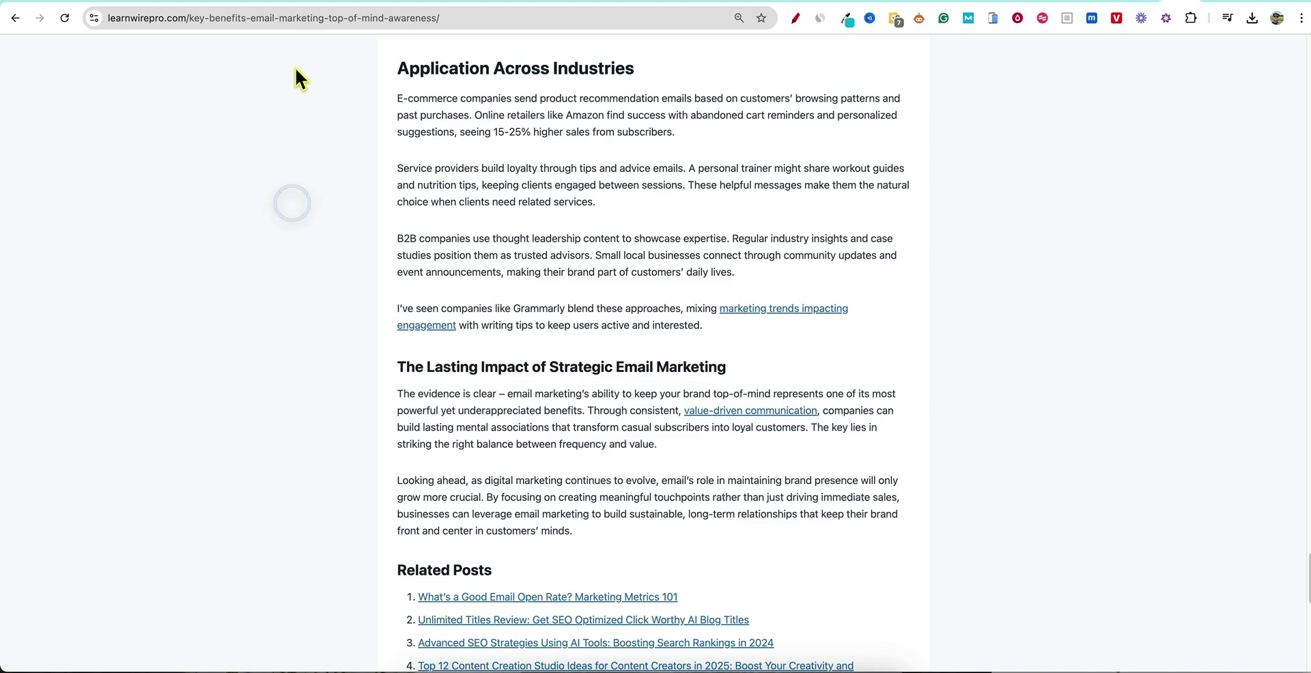
click(295, 17)
key(ctrl+c)
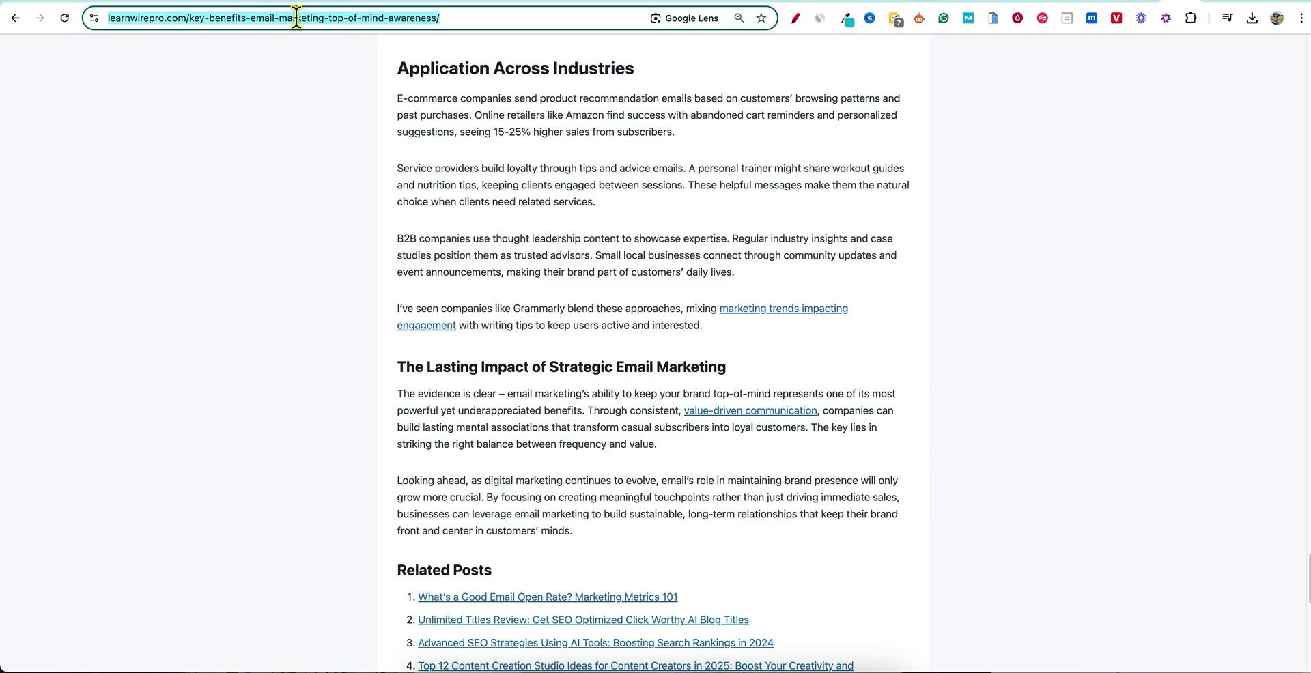
key(ctrl+shift+Tab)
click(553, 386)
key(ctrl+v)
click(818, 460)
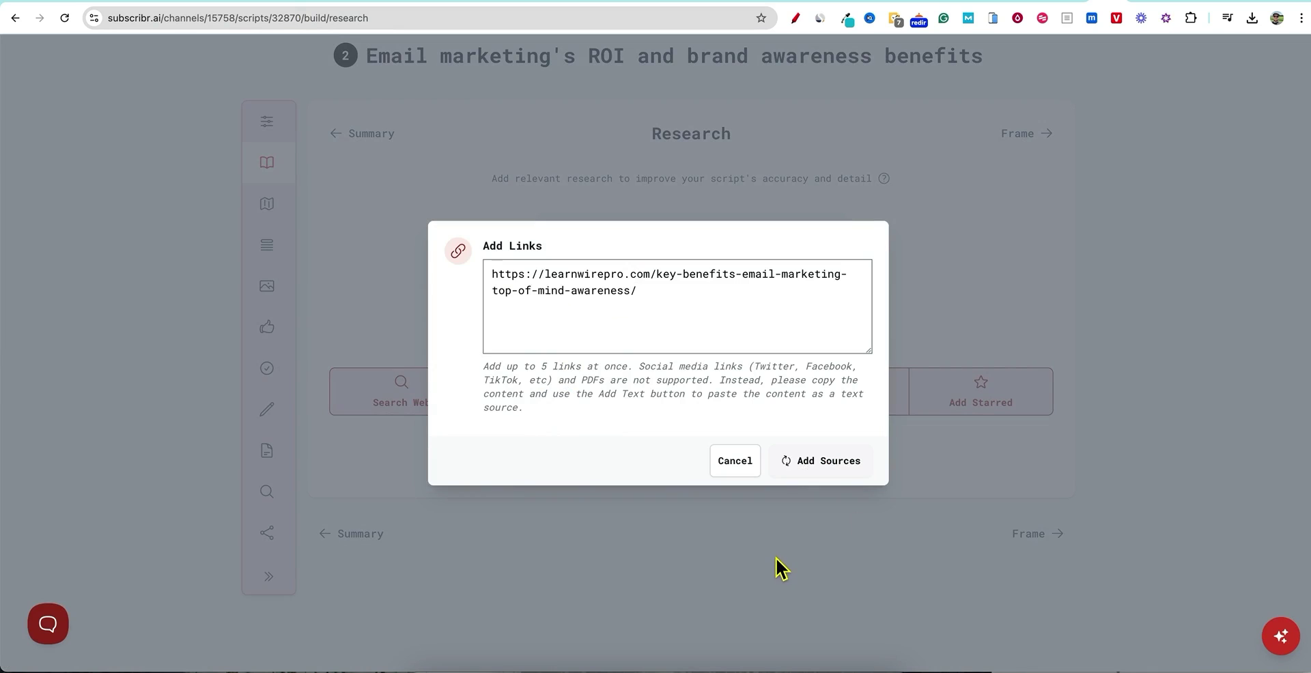
scroll(767, 560, down, 1)
scroll(915, 550, down, 2)
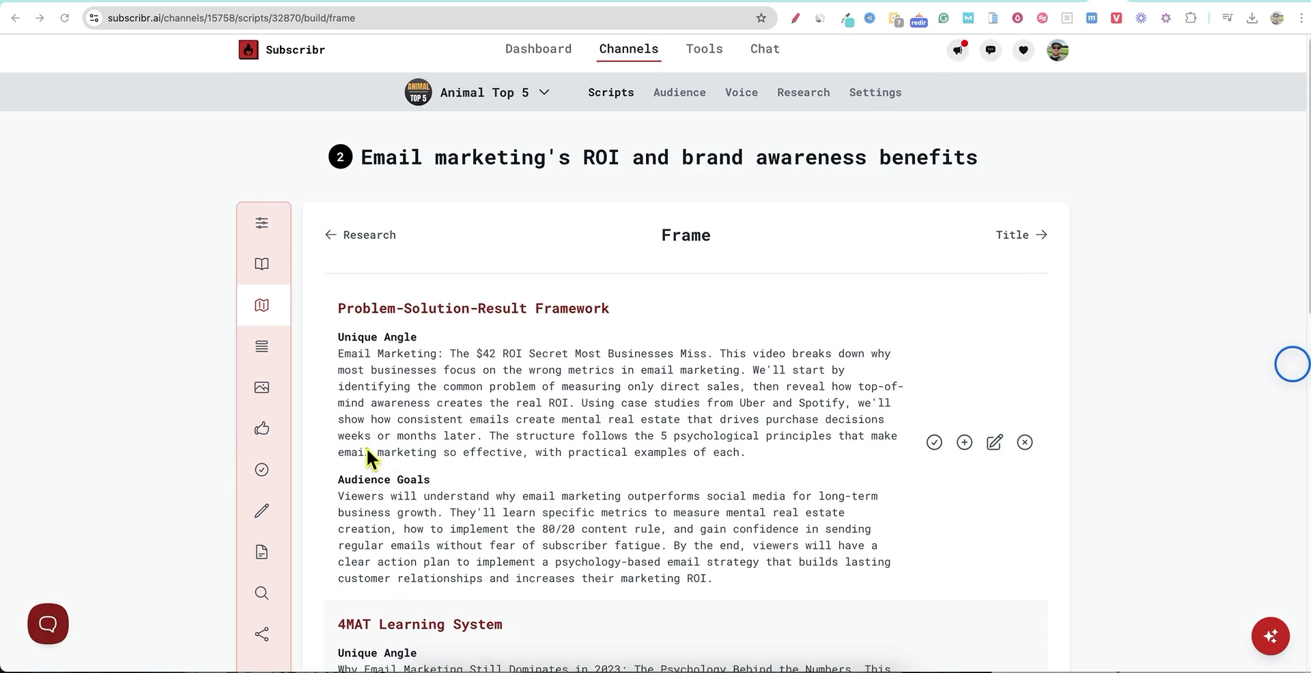
- Pick the Problem-Solution-Result Framework as the script's frame and continue to title ideas
scroll(423, 440, down, 5)
scroll(729, 399, up, 2)
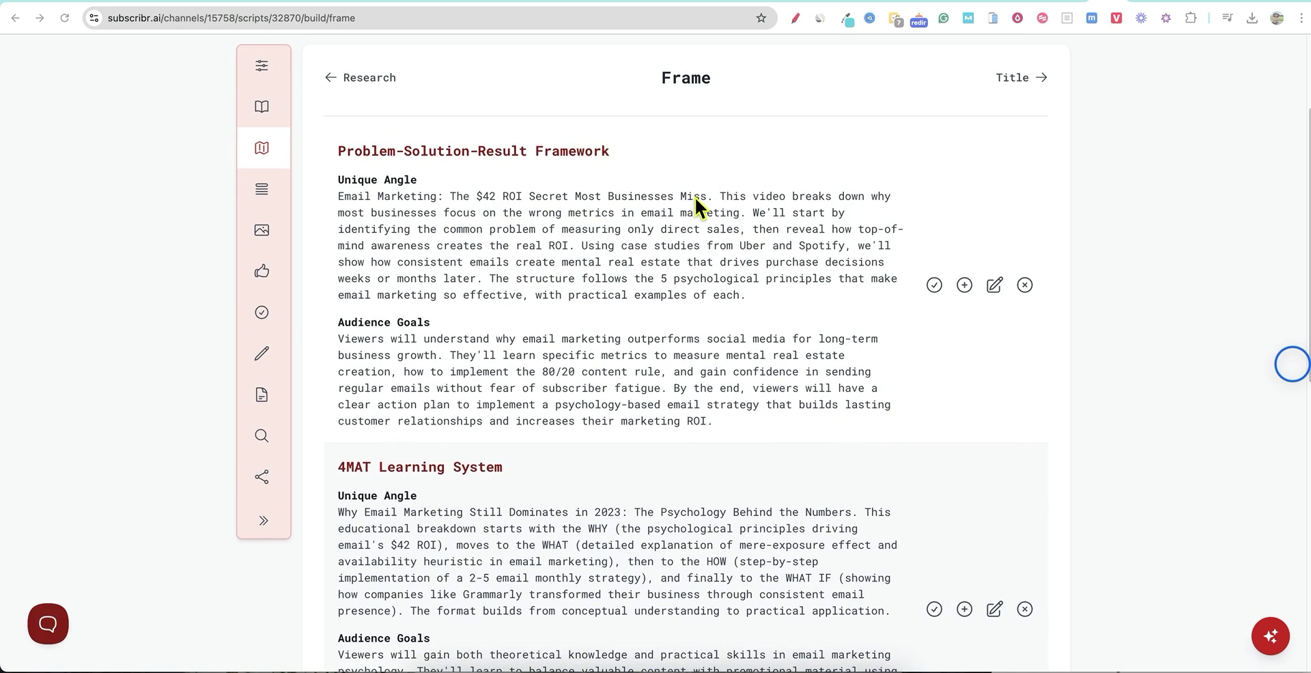
scroll(469, 379, down, 2)
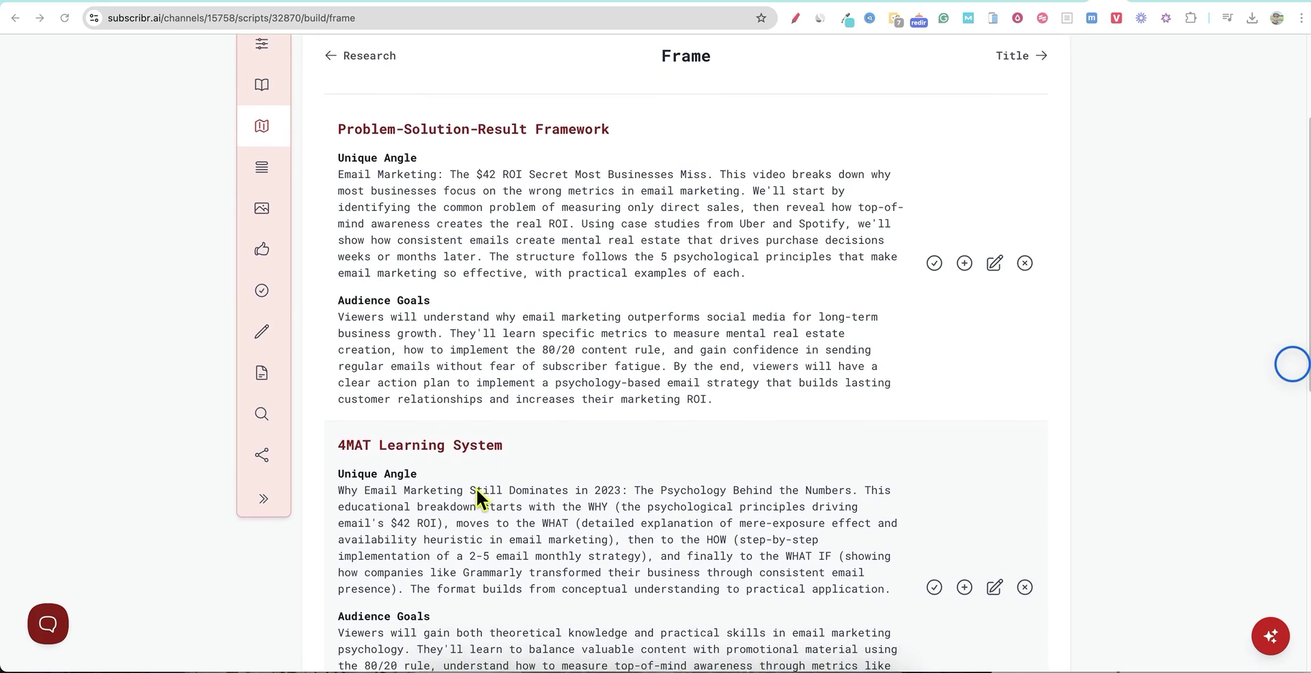
scroll(585, 387, down, 10)
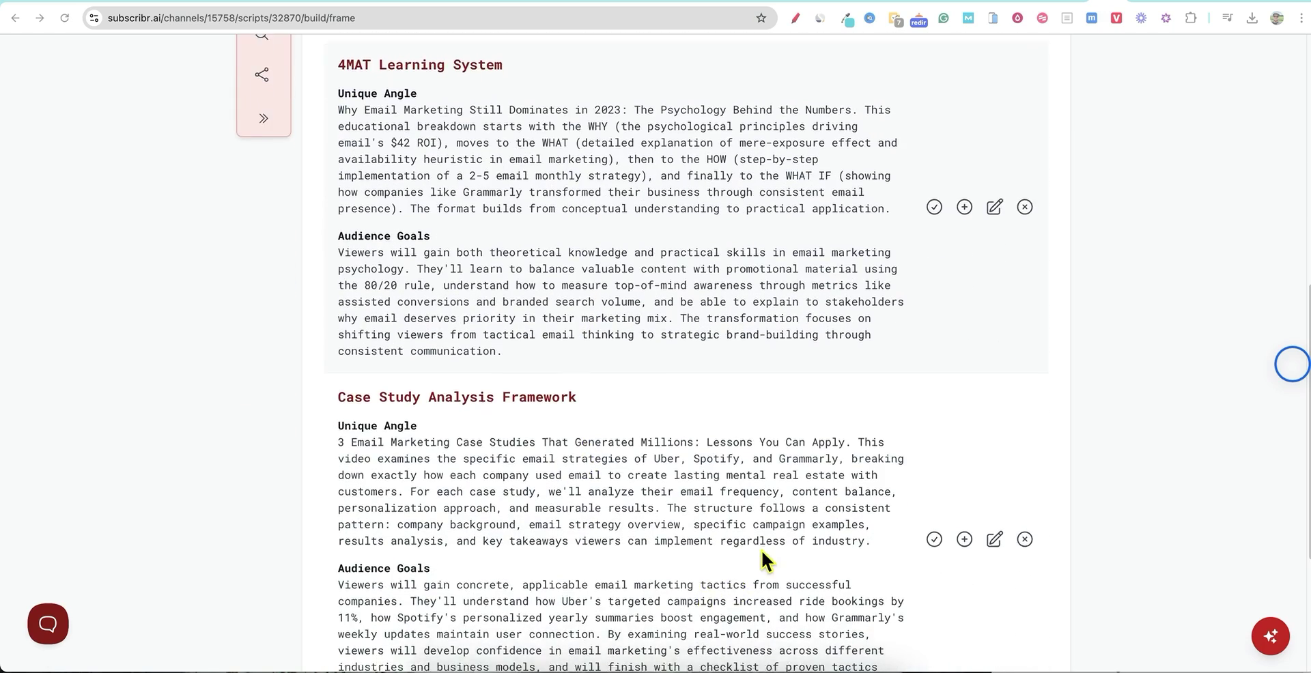
scroll(764, 546, up, 15)
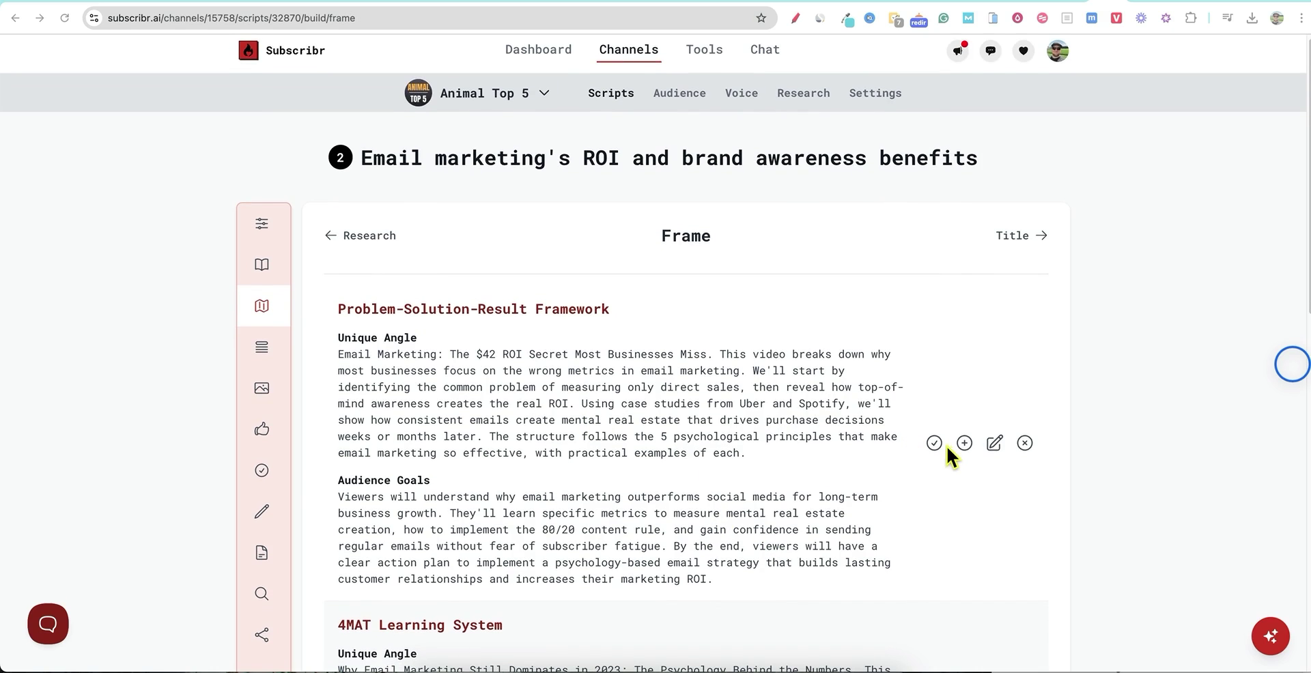
click(934, 444)
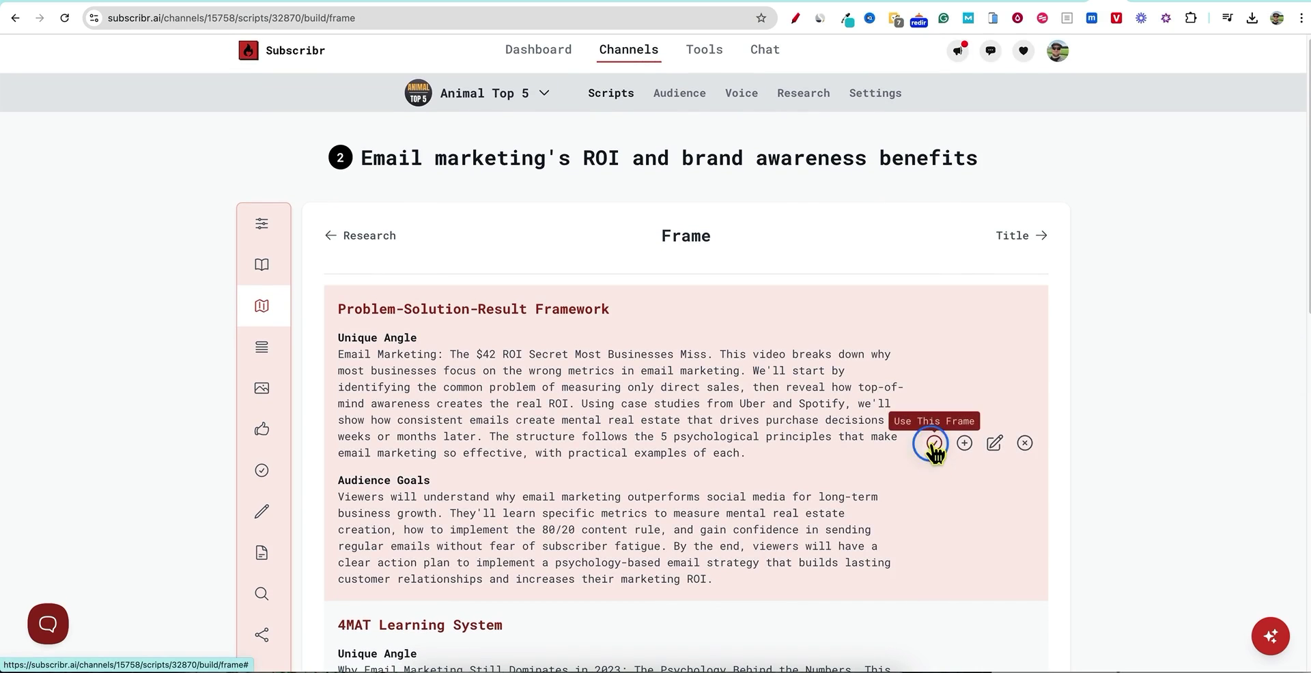
click(934, 444)
scroll(888, 478, down, 10)
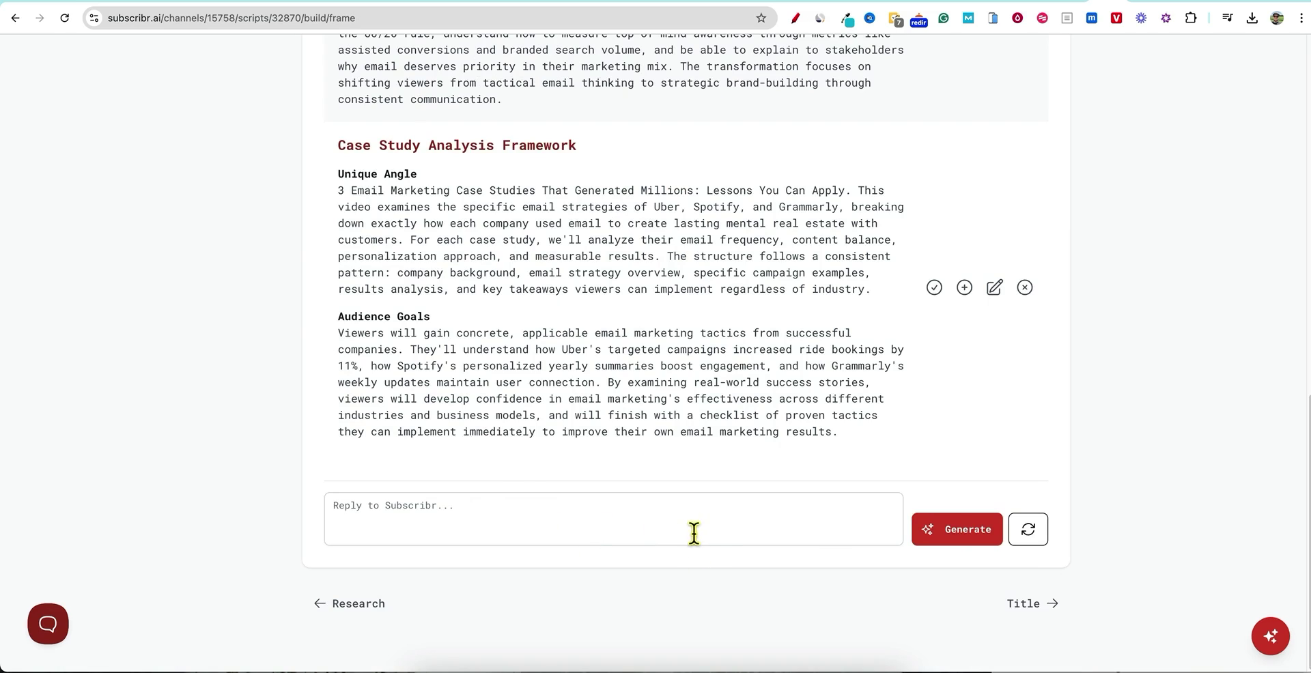
click(1023, 605)
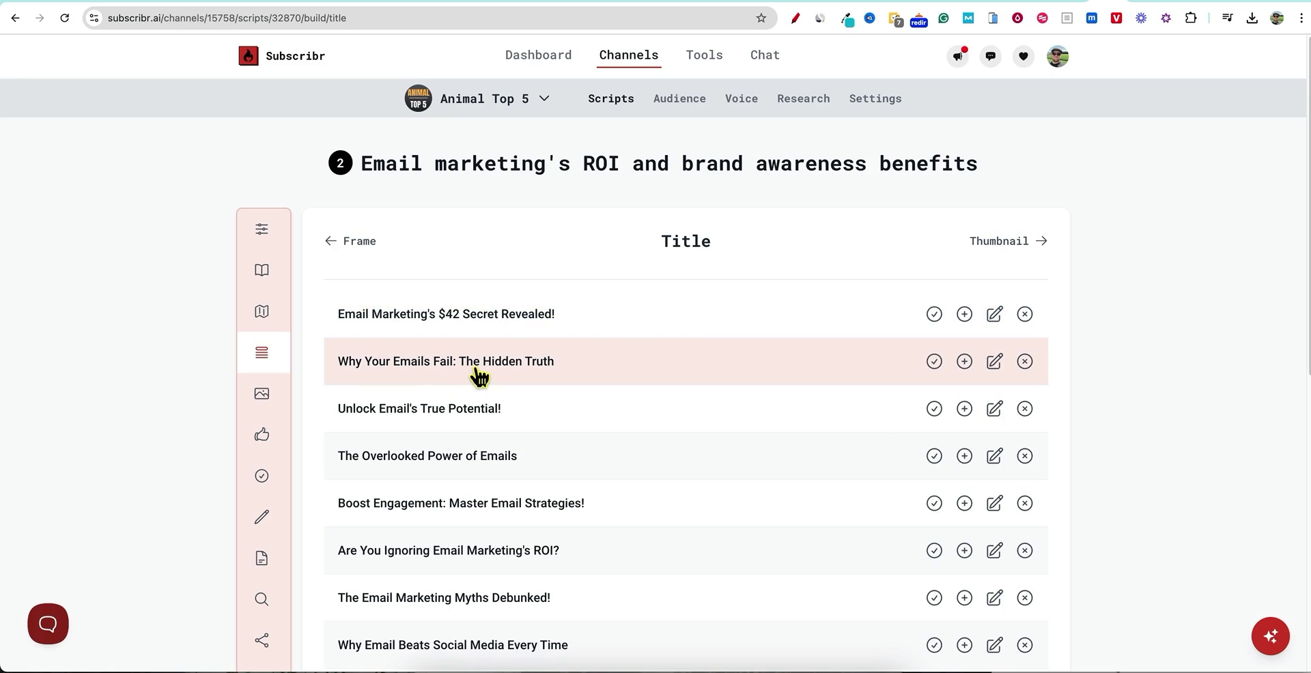
- Pick 'Why Email Beats Social Media Every Time' from the generated title ideas
scroll(446, 426, down, 1)
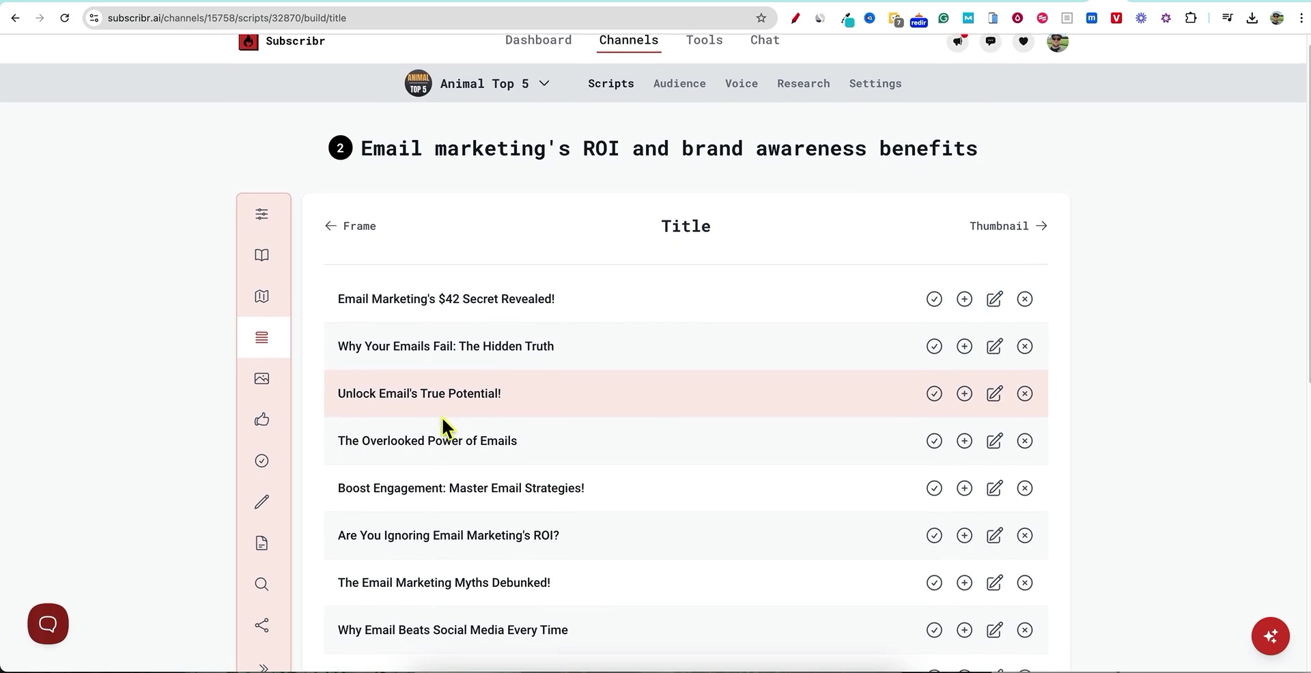
scroll(441, 417, down, 1)
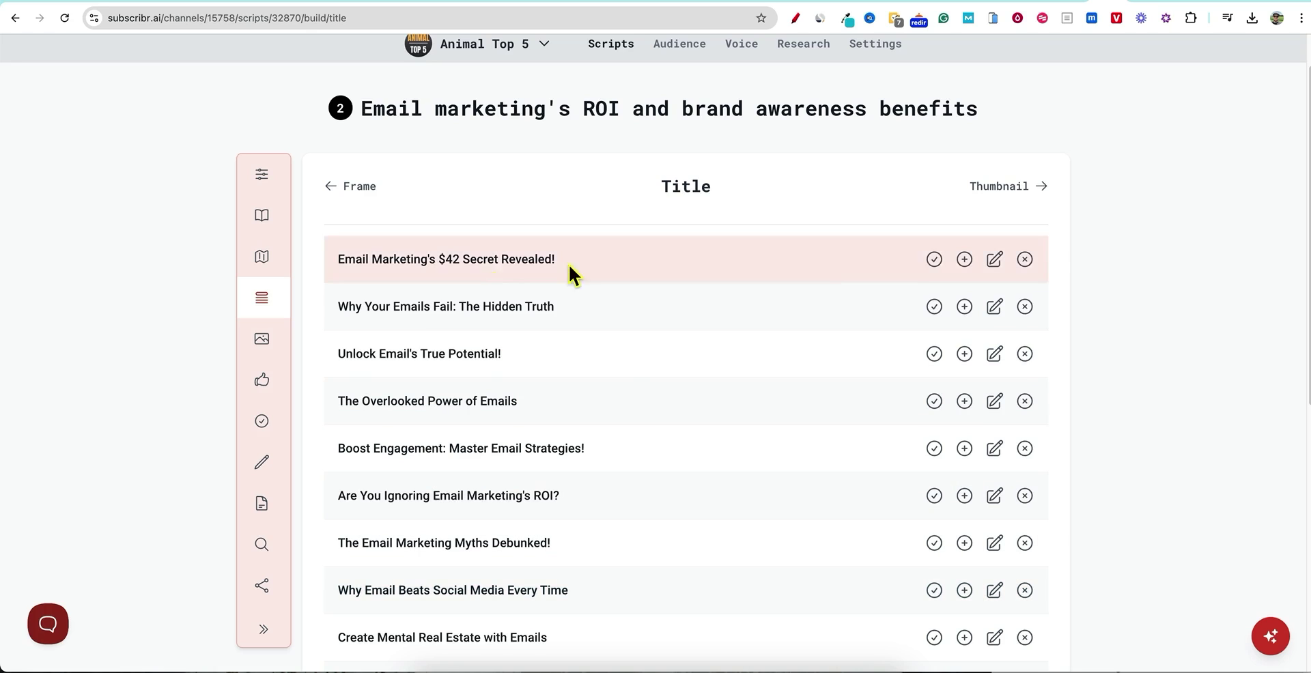
scroll(598, 234, down, 1)
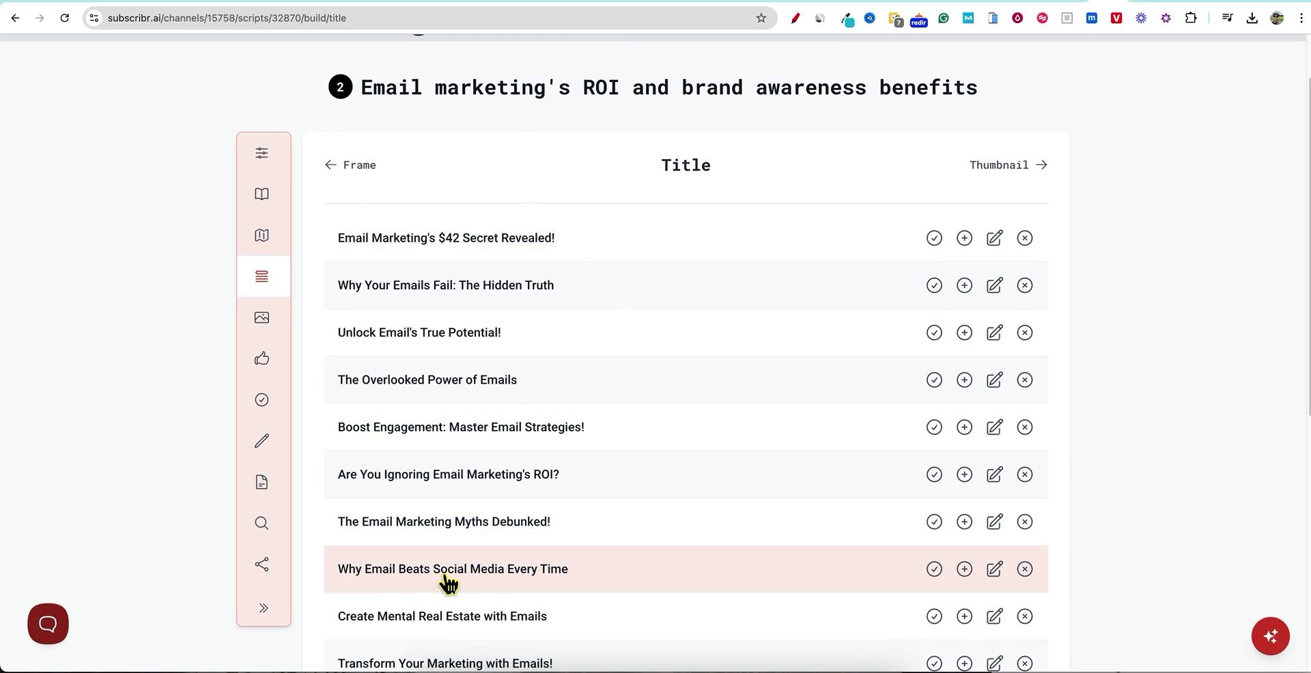
click(939, 574)
scroll(1063, 563, down, 7)
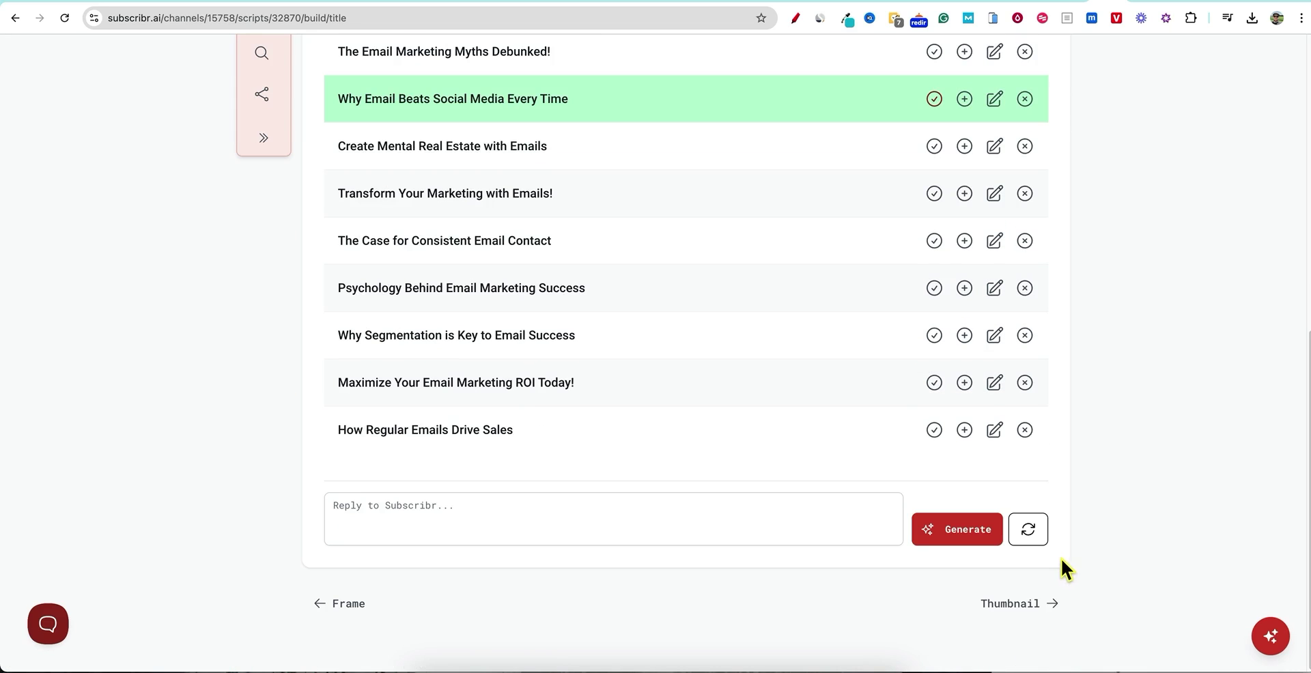
- Go to the Thumbnail step and browse the generated thumbnail ideas
click(1039, 610)
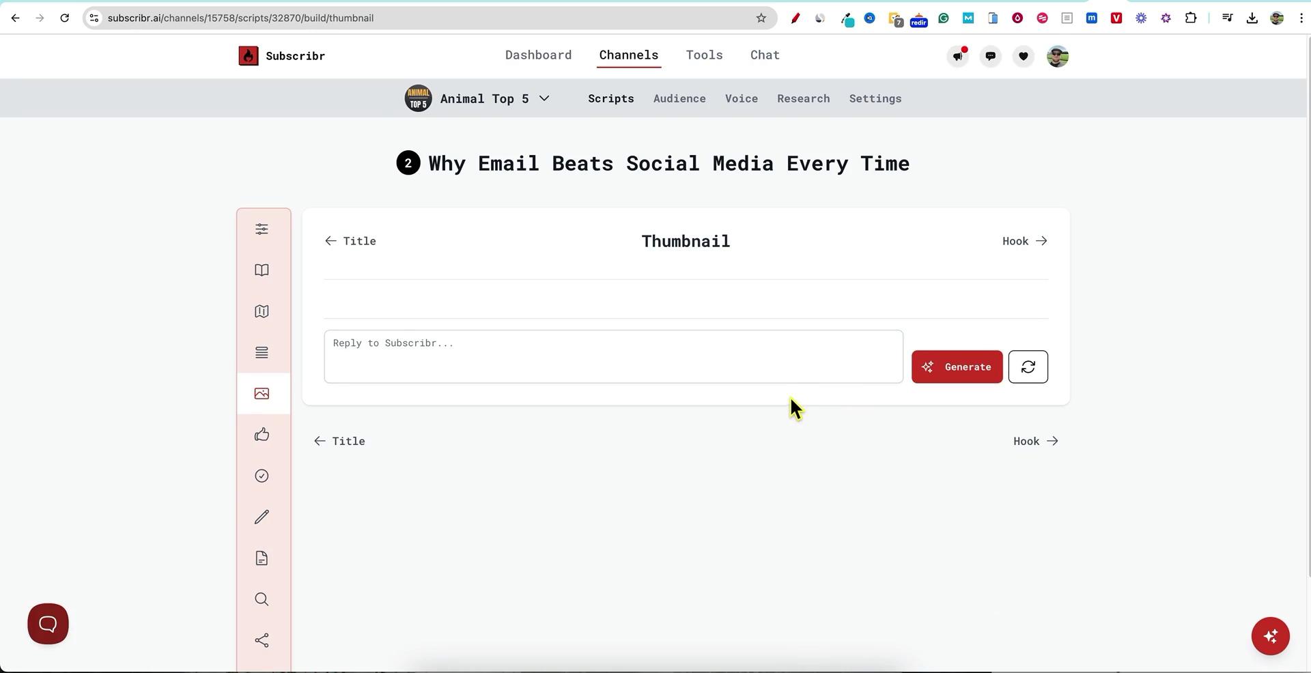
scroll(790, 399, down, 2)
scroll(789, 399, up, 2)
scroll(703, 366, down, 1)
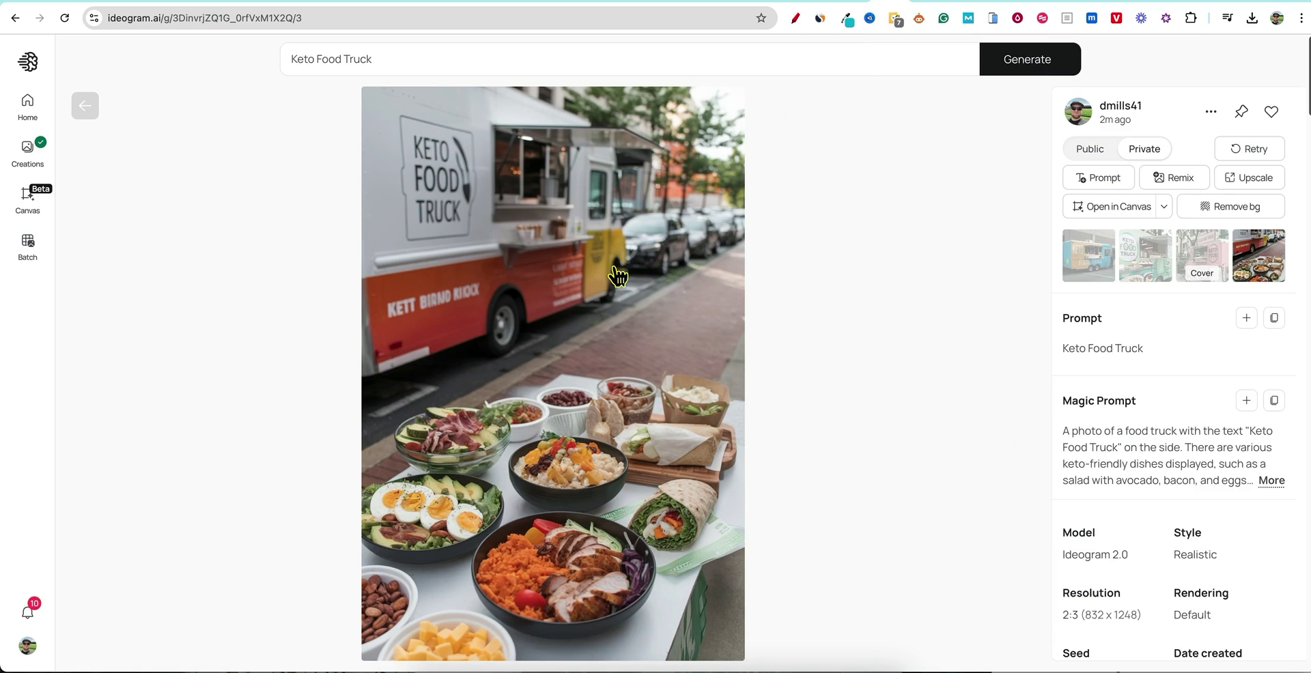
- Replace the Keto Food Truck prompt with the split-image thumbnail idea and generate at 16:9
drag(410, 58, 281, 59)
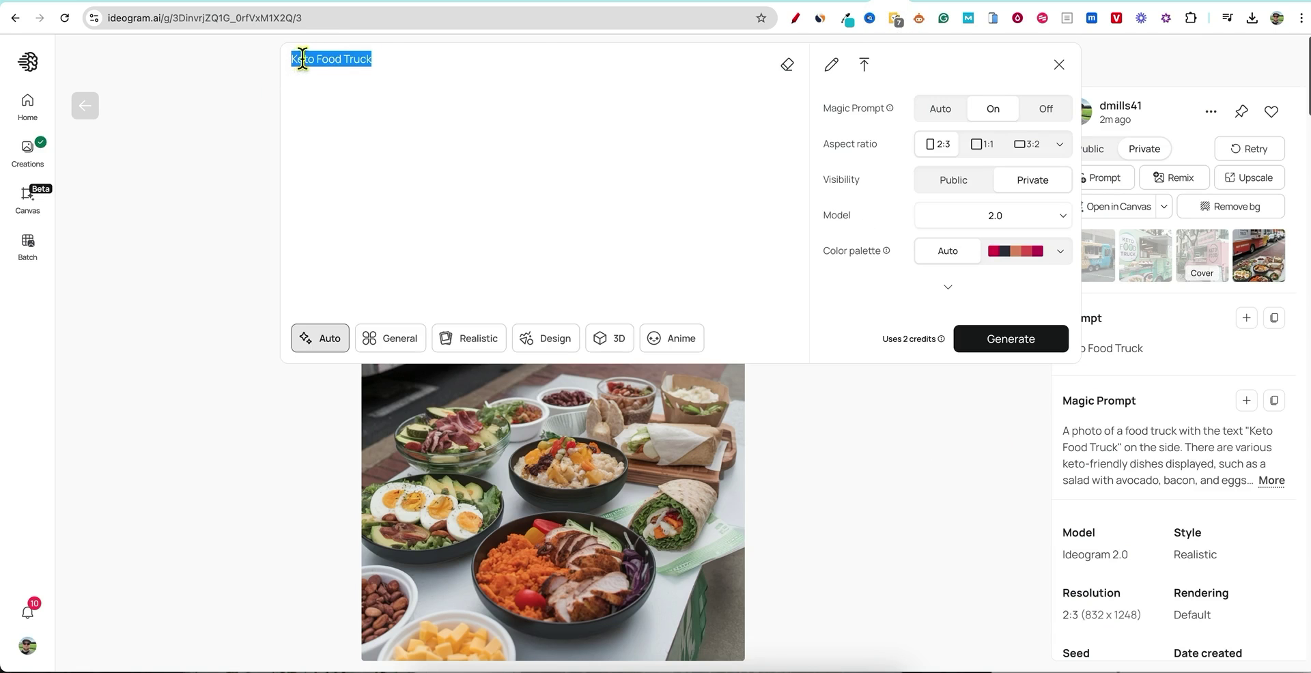
text(A split image of a bustling social media feed on one side and a person successfully reading an email on the other.)
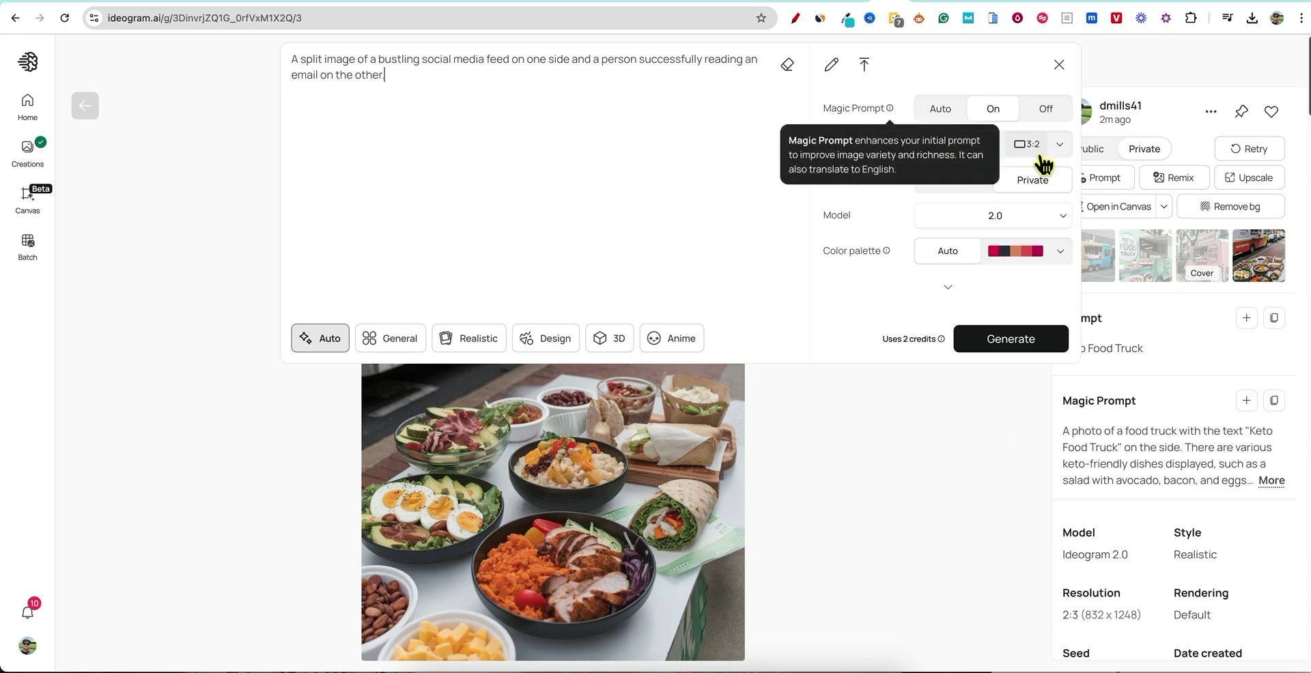
click(1060, 144)
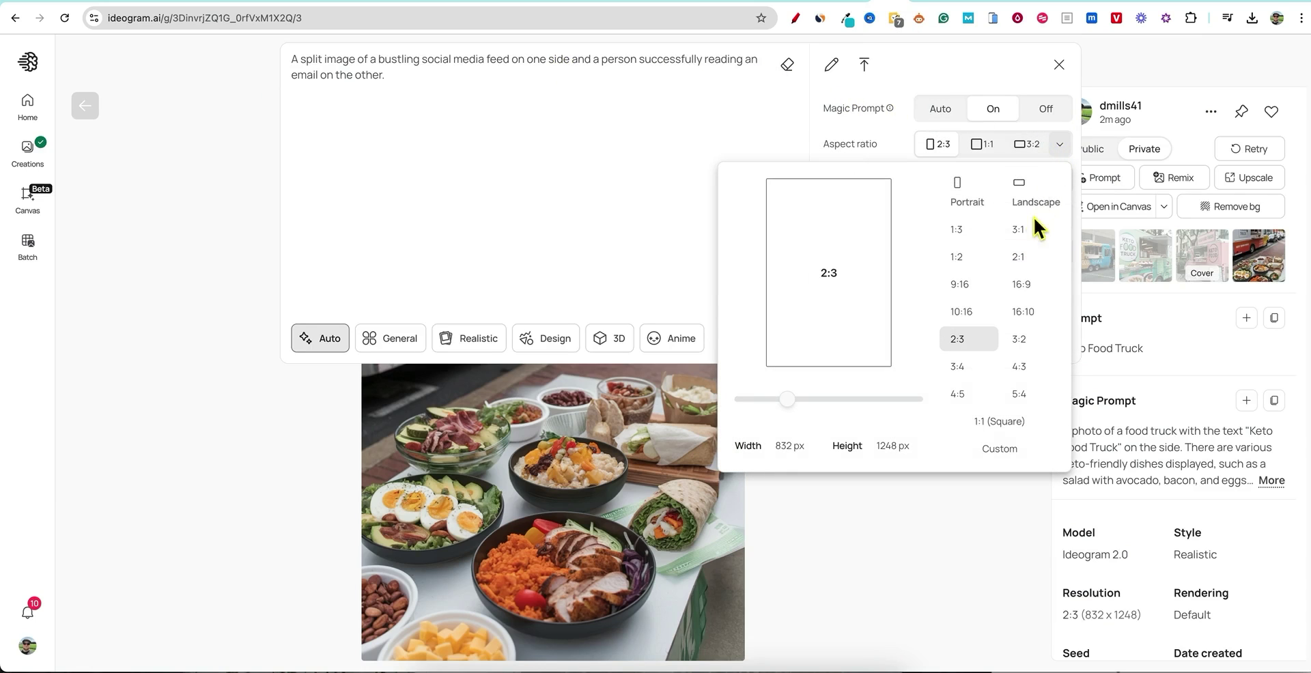
click(1023, 285)
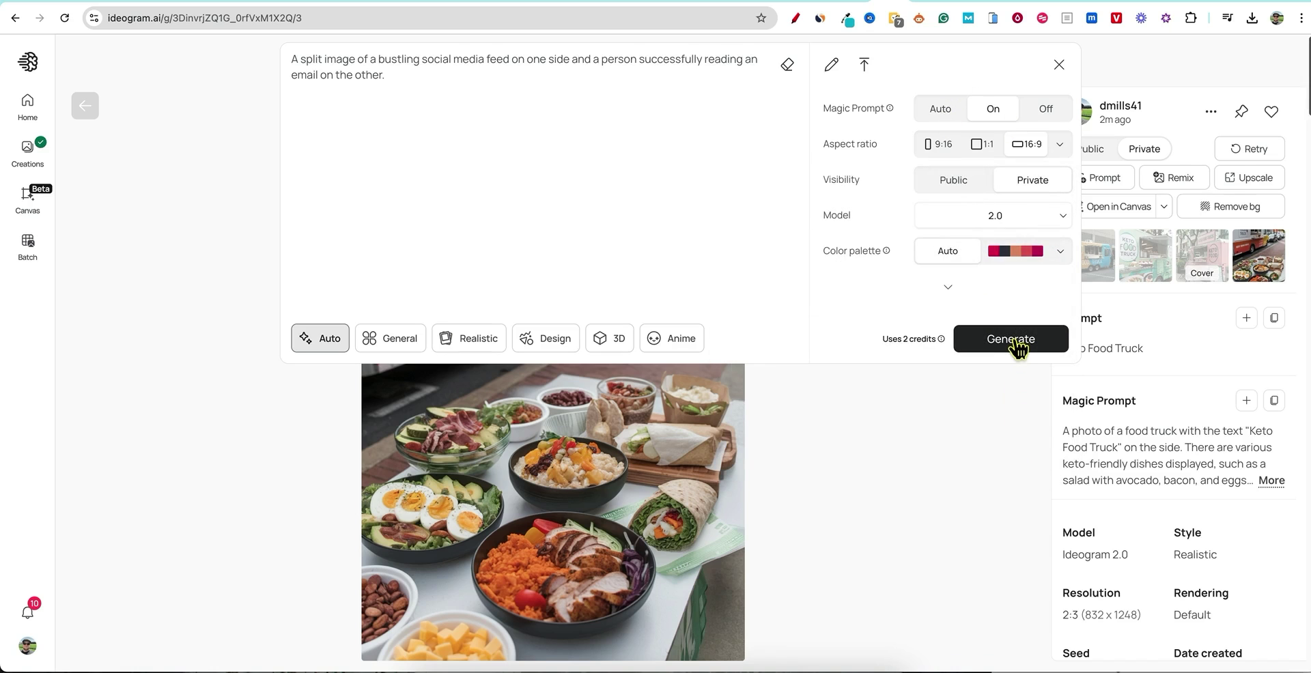
click(1017, 341)
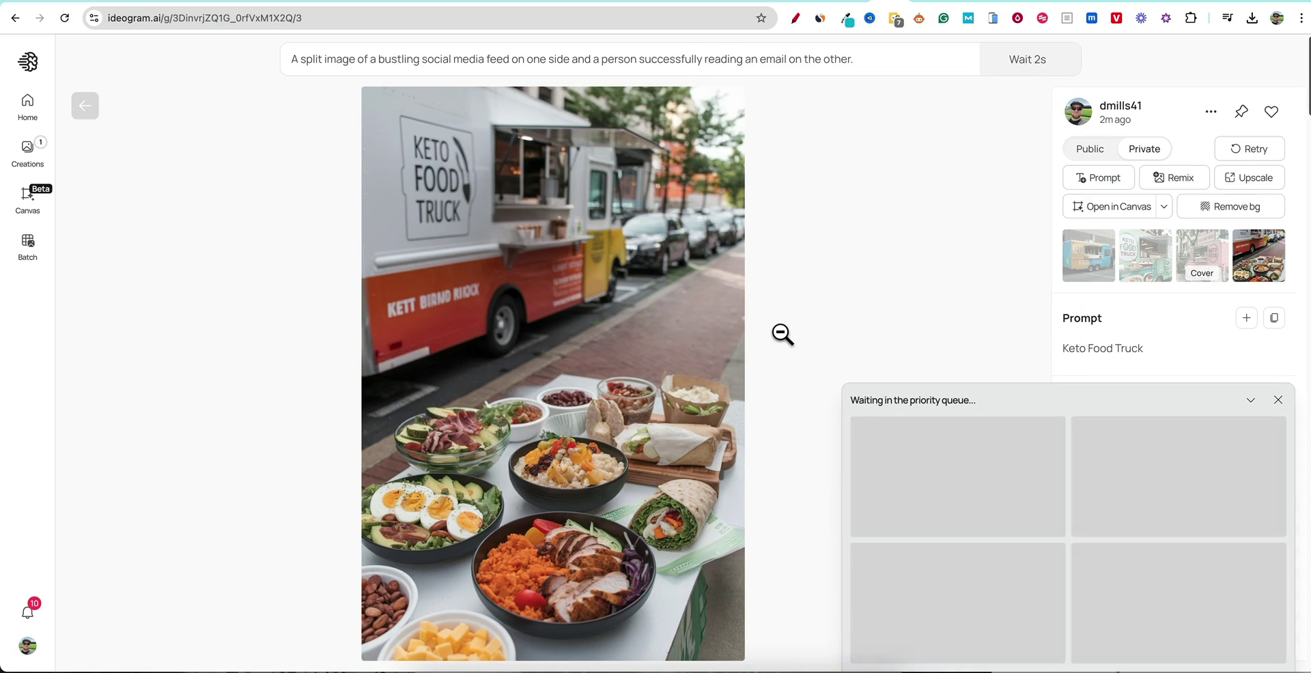
click(1120, 3)
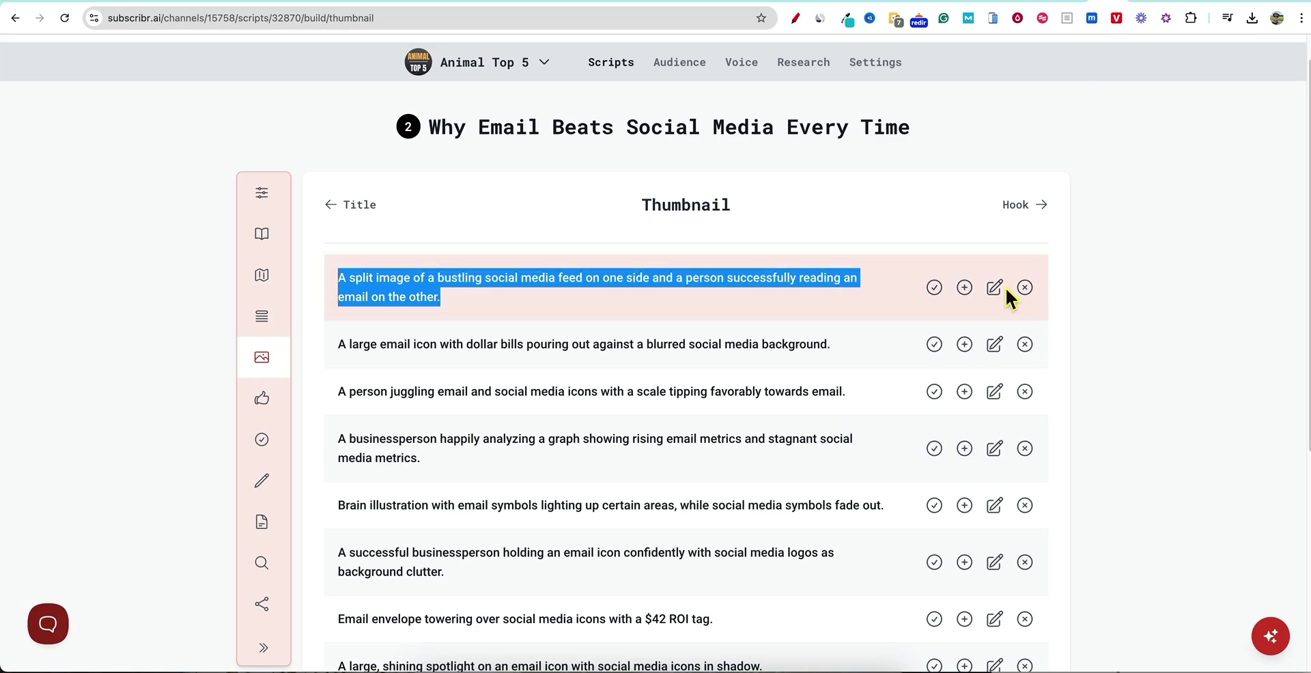
- Use the split-image thumbnail idea and choose the second hook about email outperforming social media
click(933, 290)
scroll(962, 389, down, 5)
click(1026, 603)
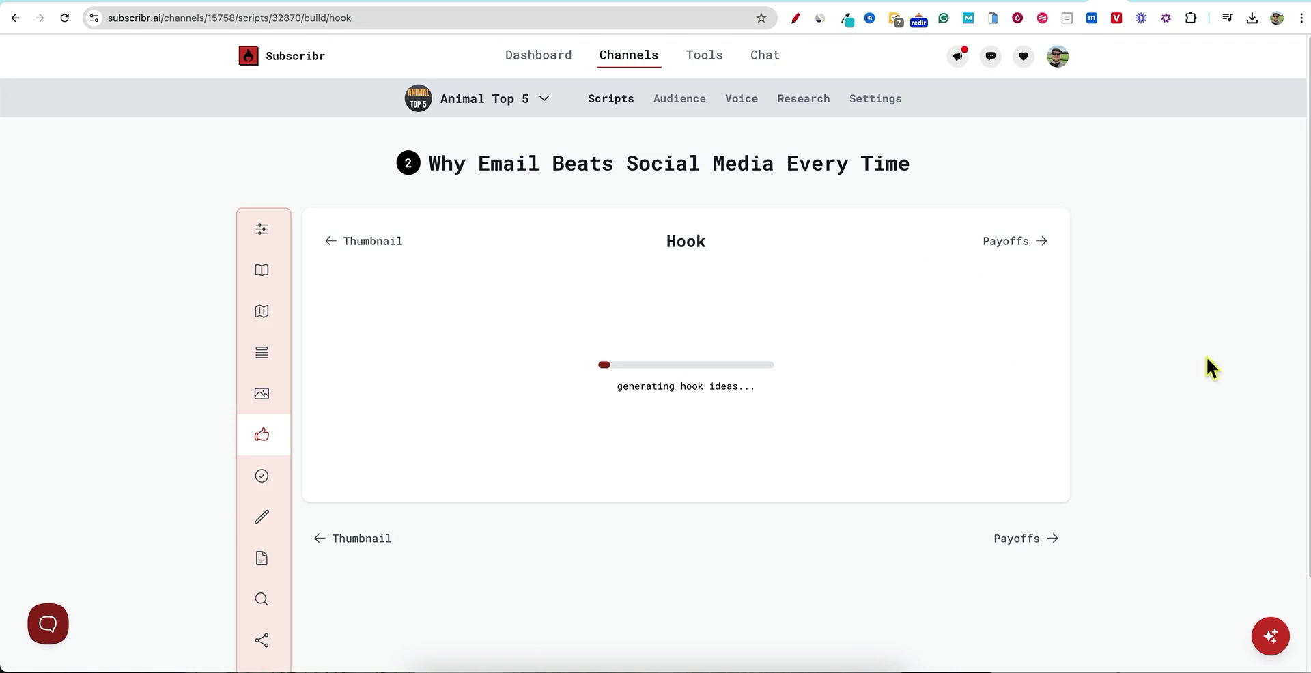
scroll(565, 382, down, 3)
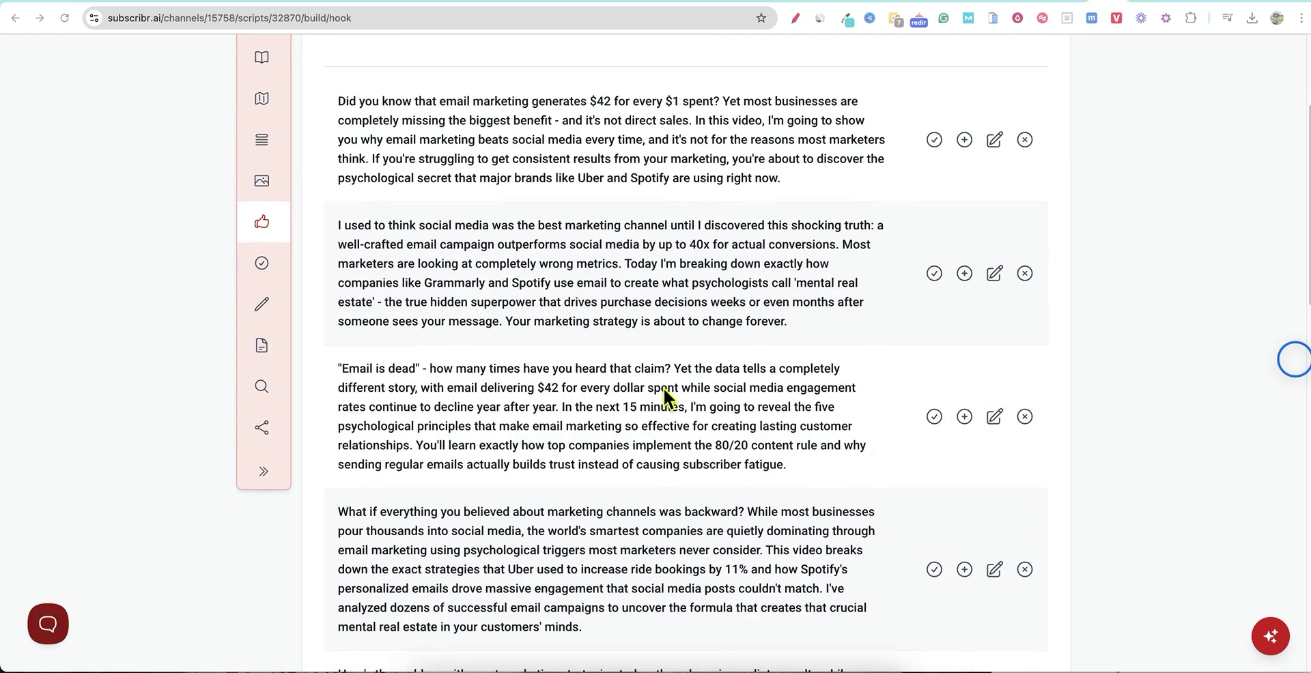
scroll(693, 372, up, 1)
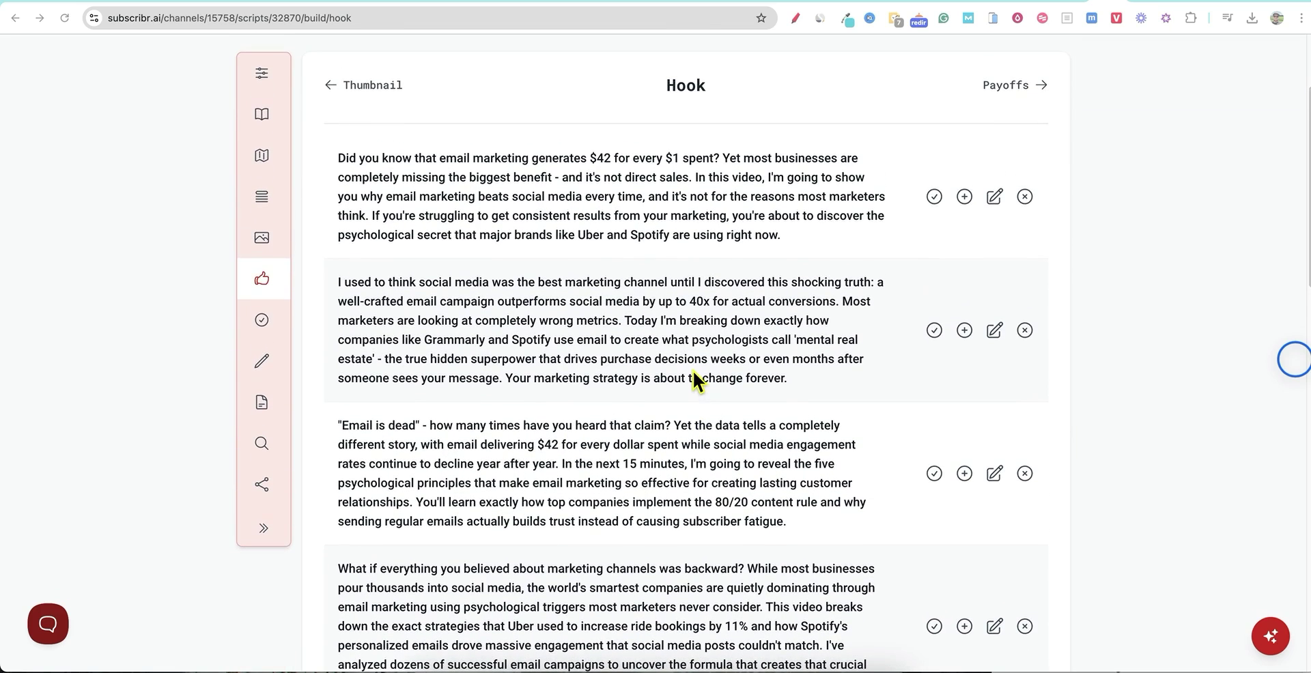
click(933, 332)
scroll(915, 403, down, 10)
scroll(1015, 624, down, 3)
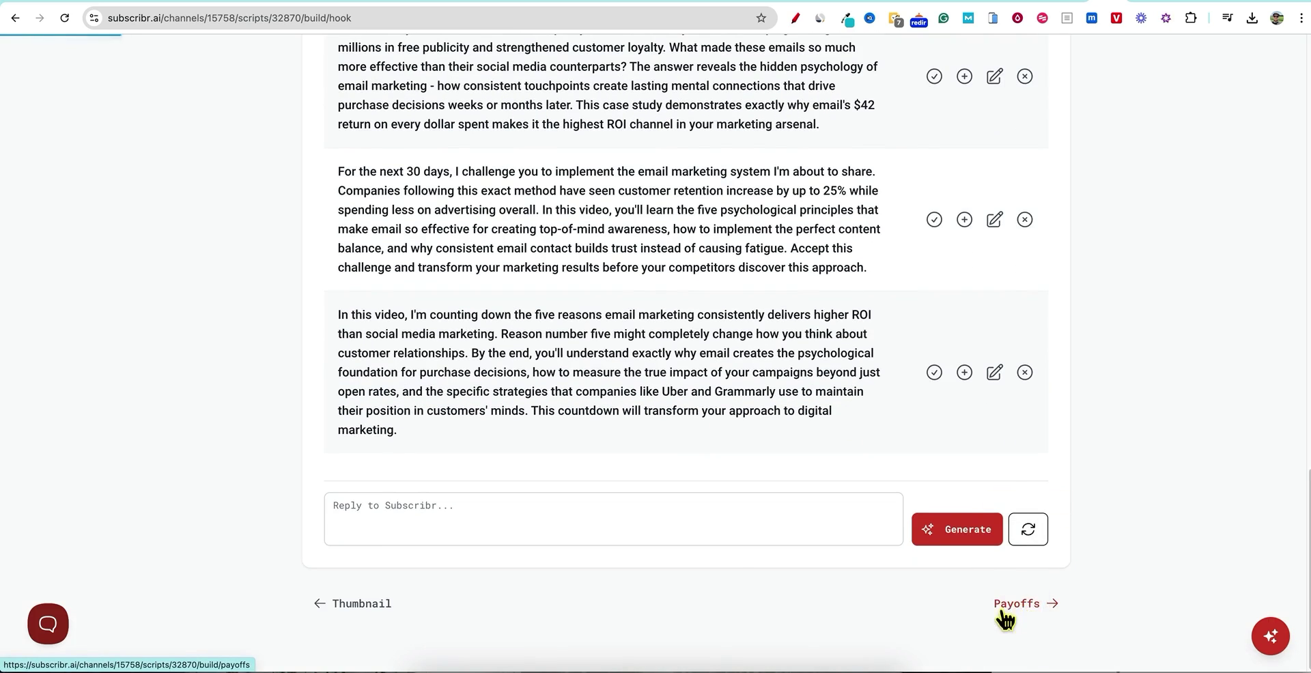
- Select the psychological-principle and customers-respond-better-to-unopened-emails payoffs
click(1018, 604)
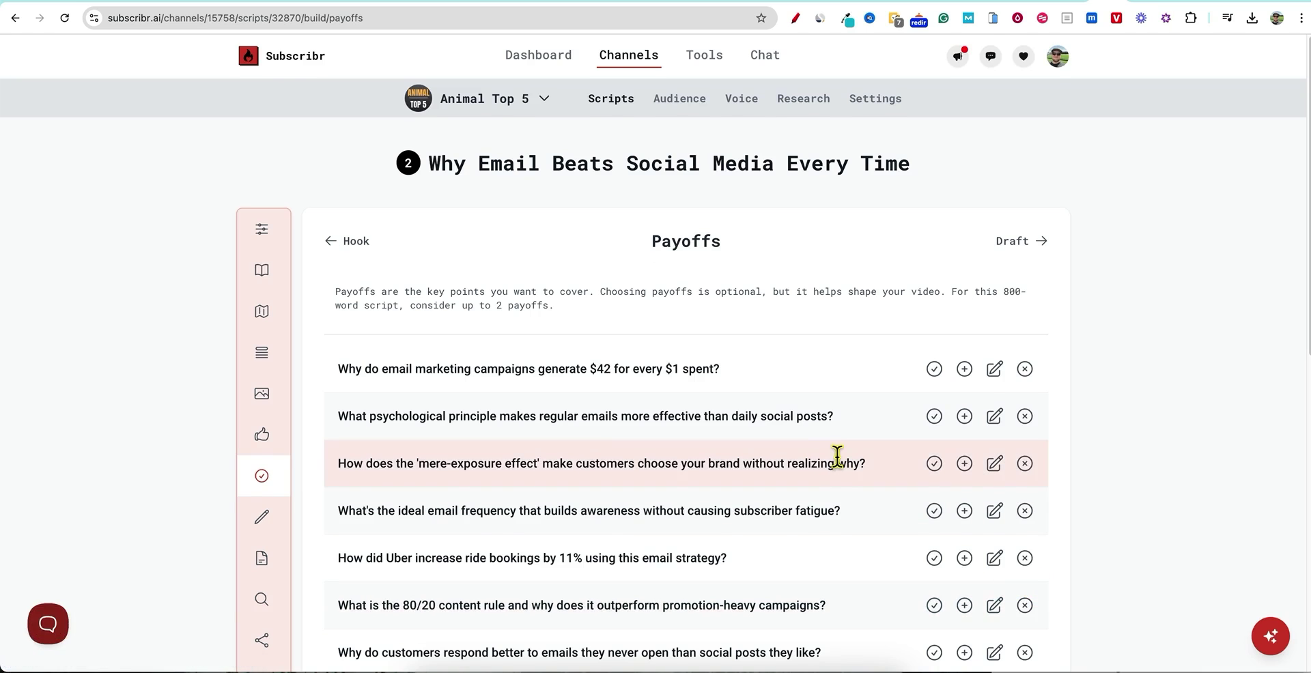
scroll(676, 389, down, 1)
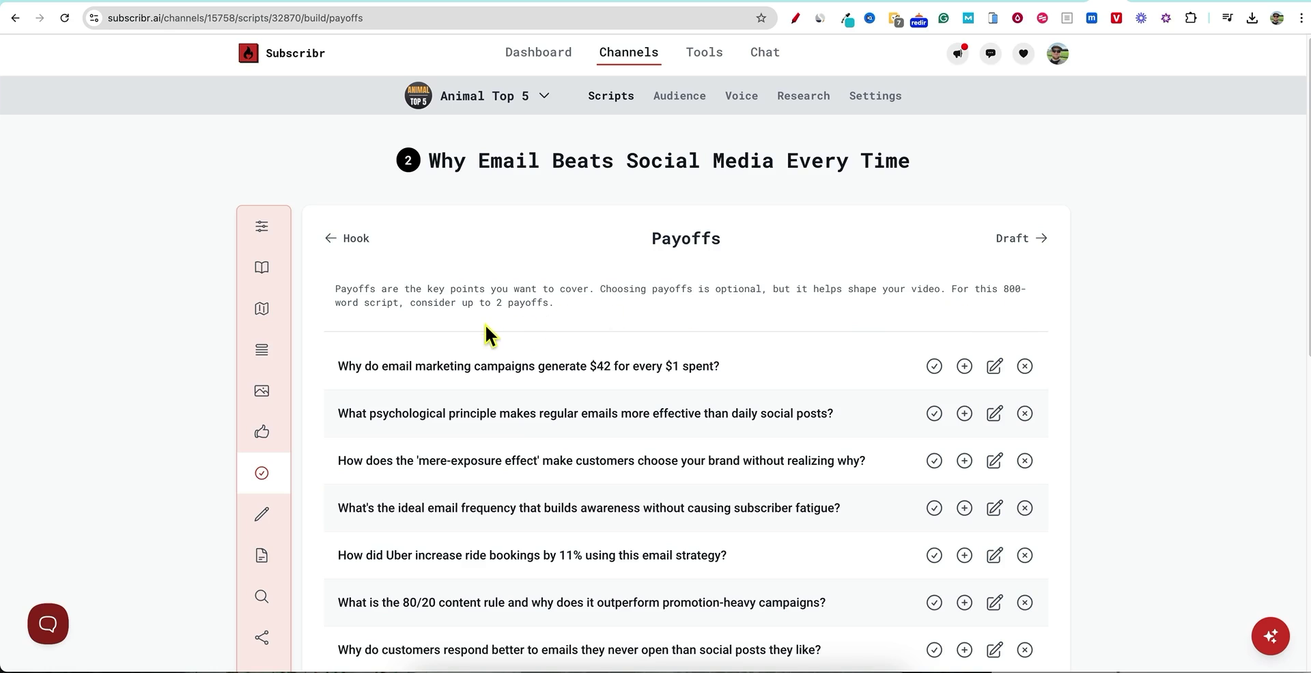
scroll(799, 313, down, 2)
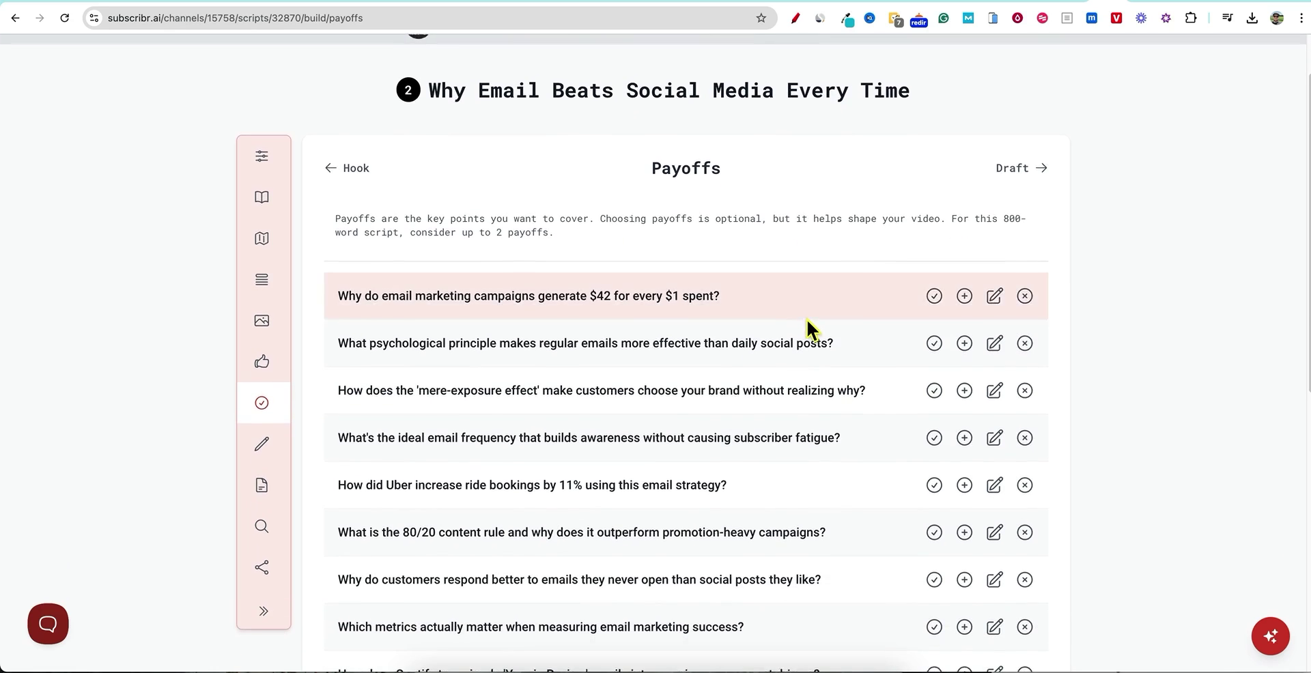
scroll(840, 342, down, 1)
scroll(802, 364, down, 1)
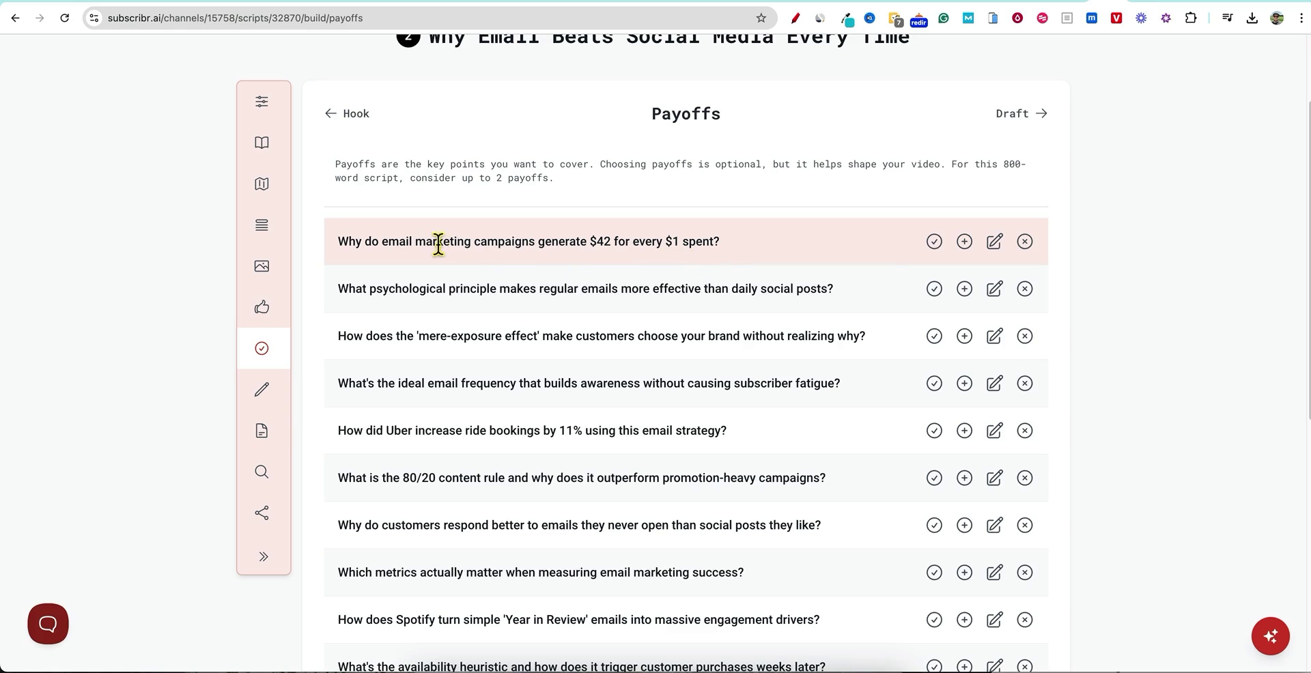
drag(415, 241, 722, 247)
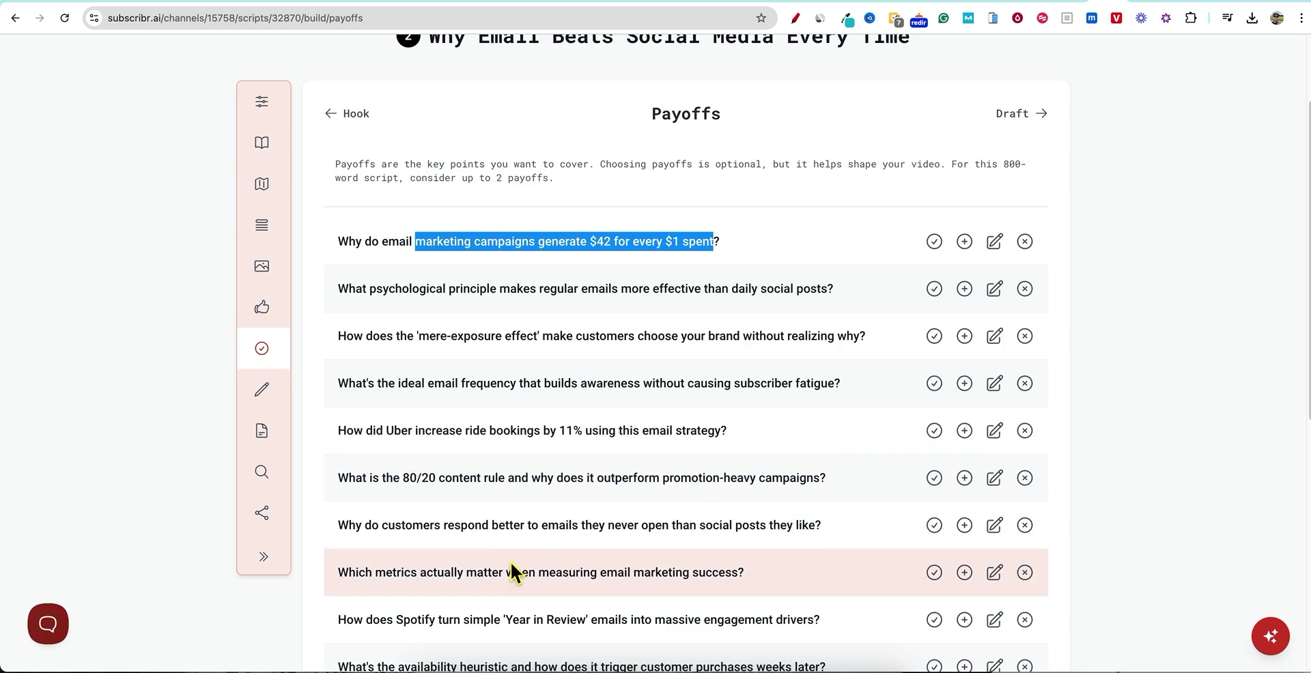
click(932, 526)
click(934, 528)
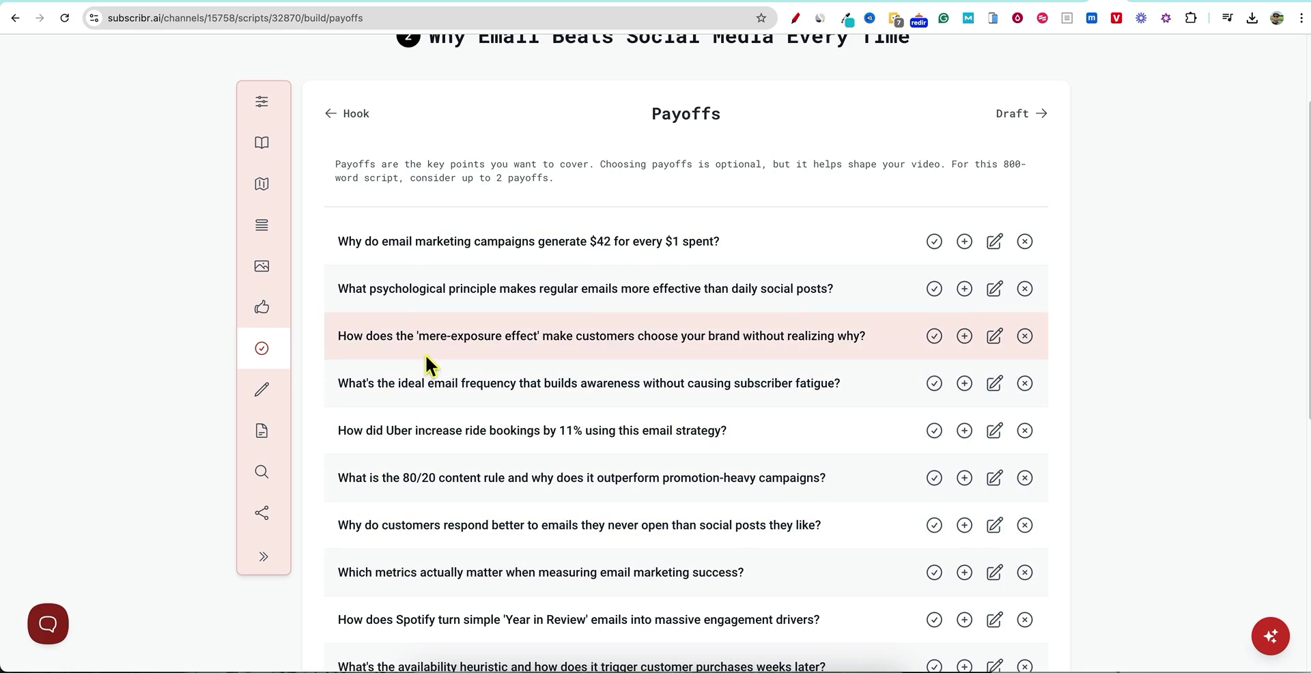
click(936, 291)
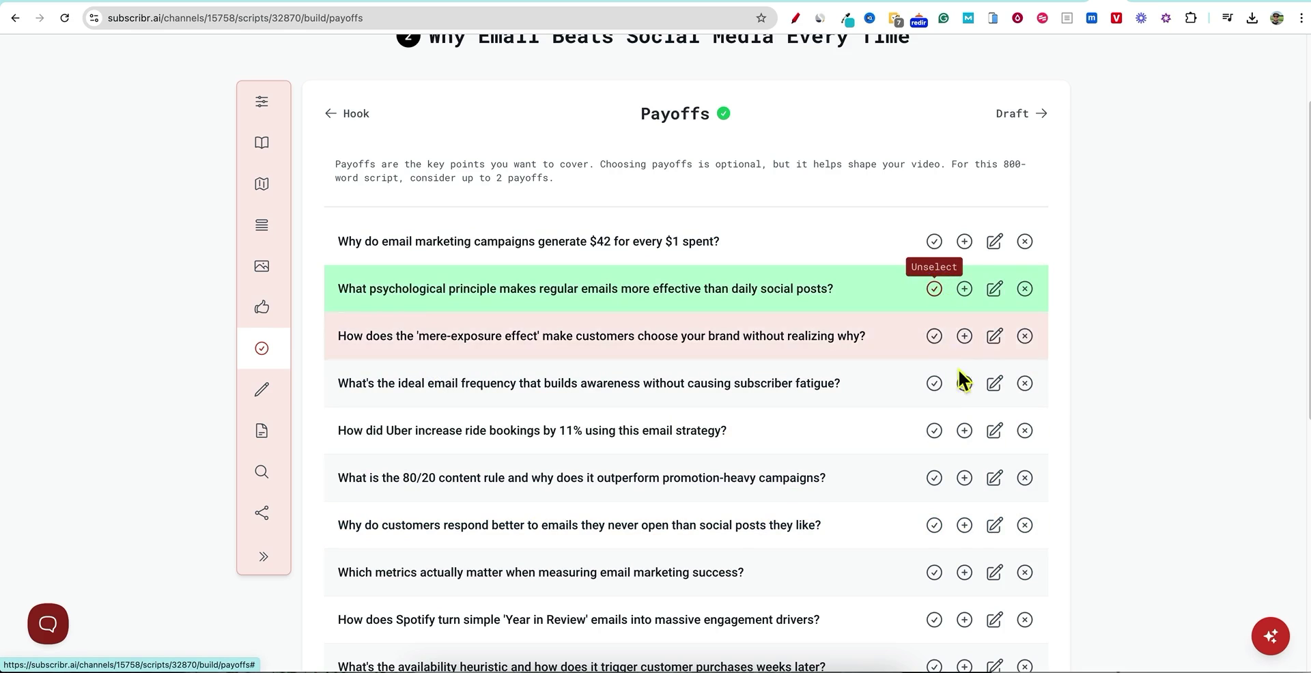
scroll(1032, 476, down, 2)
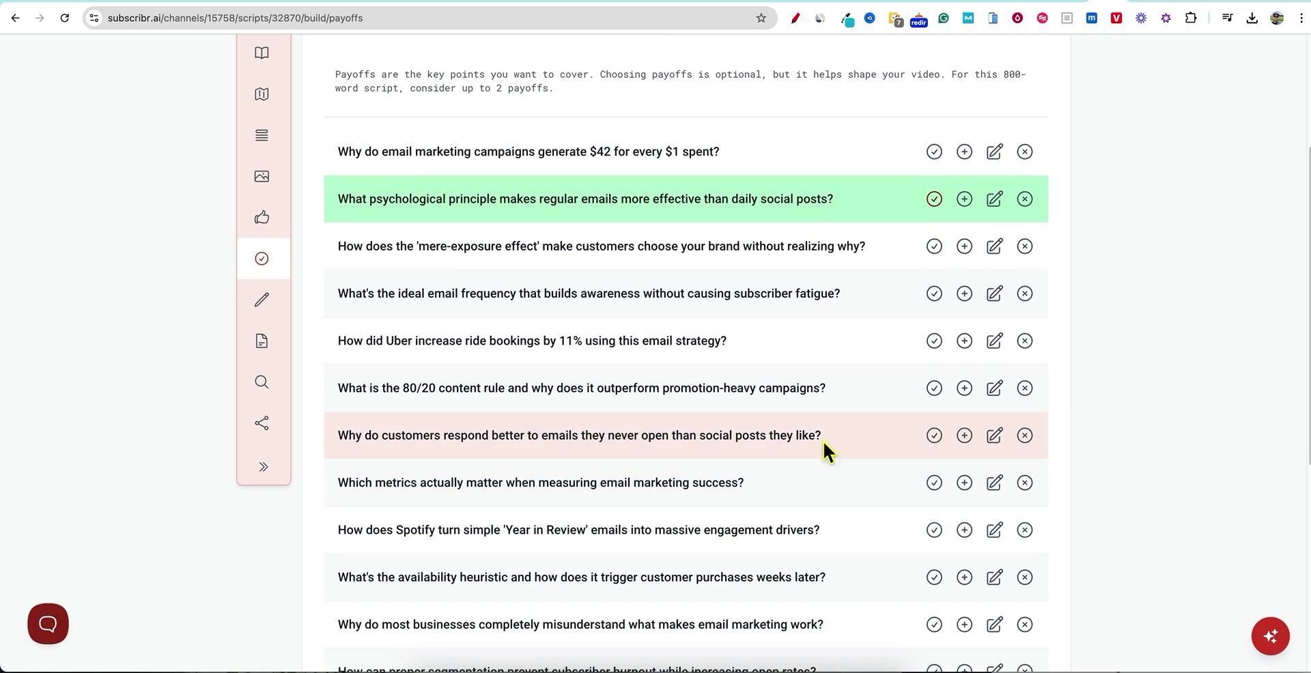
click(933, 435)
scroll(1030, 555, down, 5)
scroll(1056, 587, down, 1)
- On the Draft step, generate the outline and full draft
click(1069, 648)
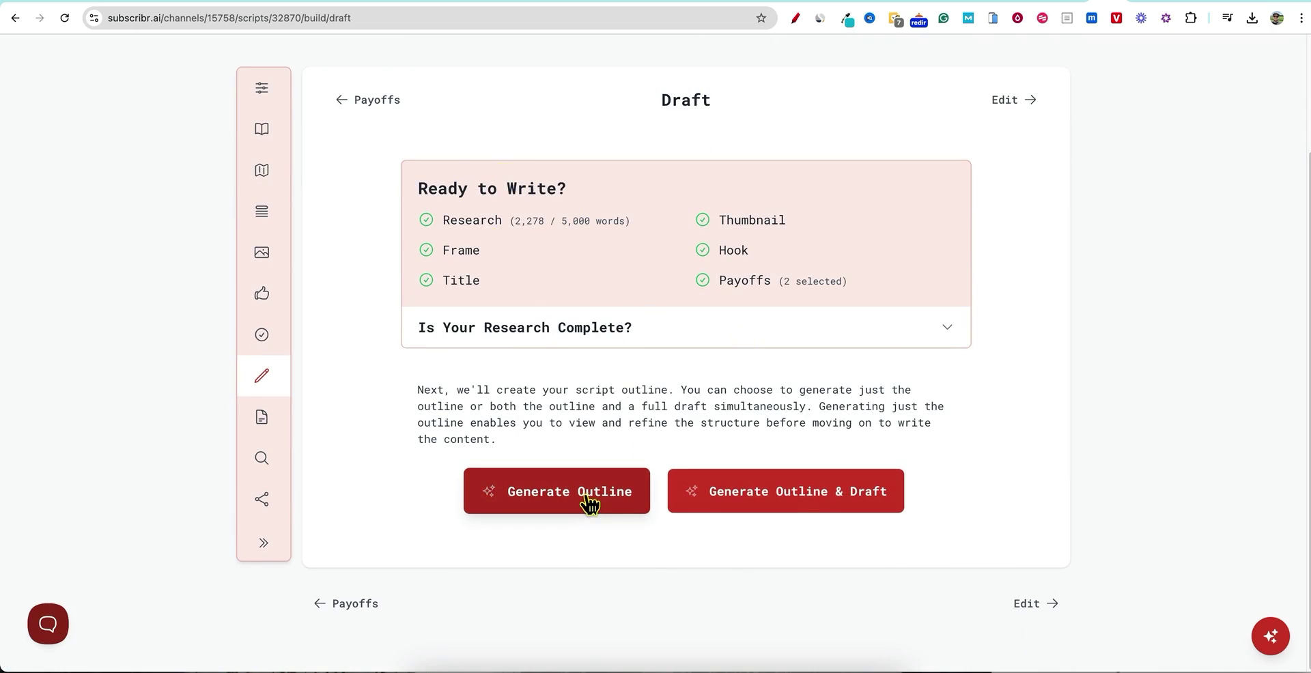
click(844, 501)
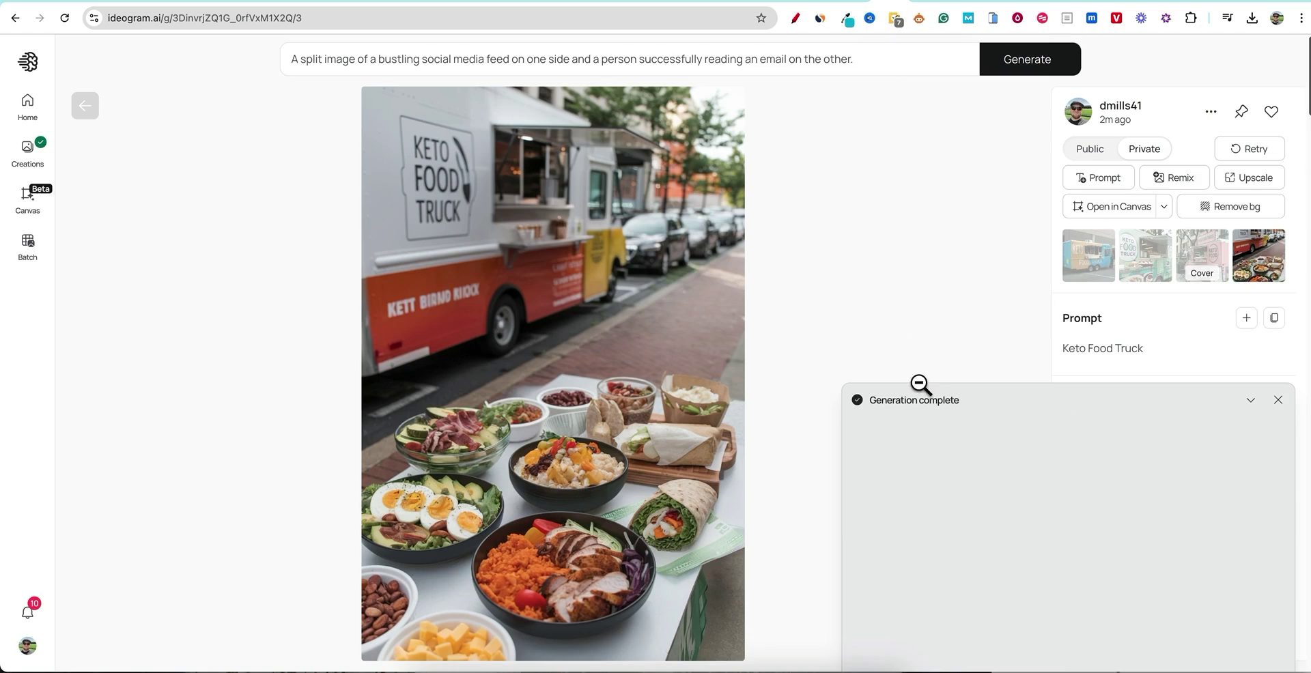
- Preview each of the four social-feed-versus-email images in Ideogram, then return to Subscribr
click(964, 509)
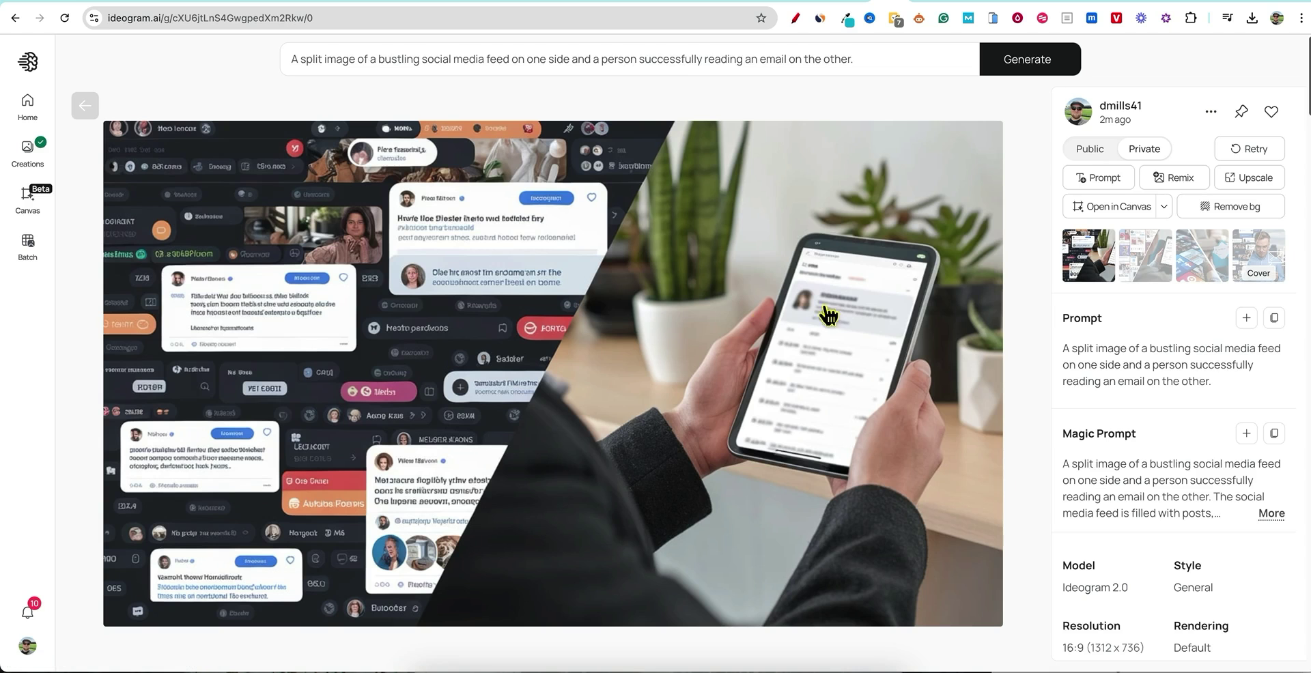
click(1157, 270)
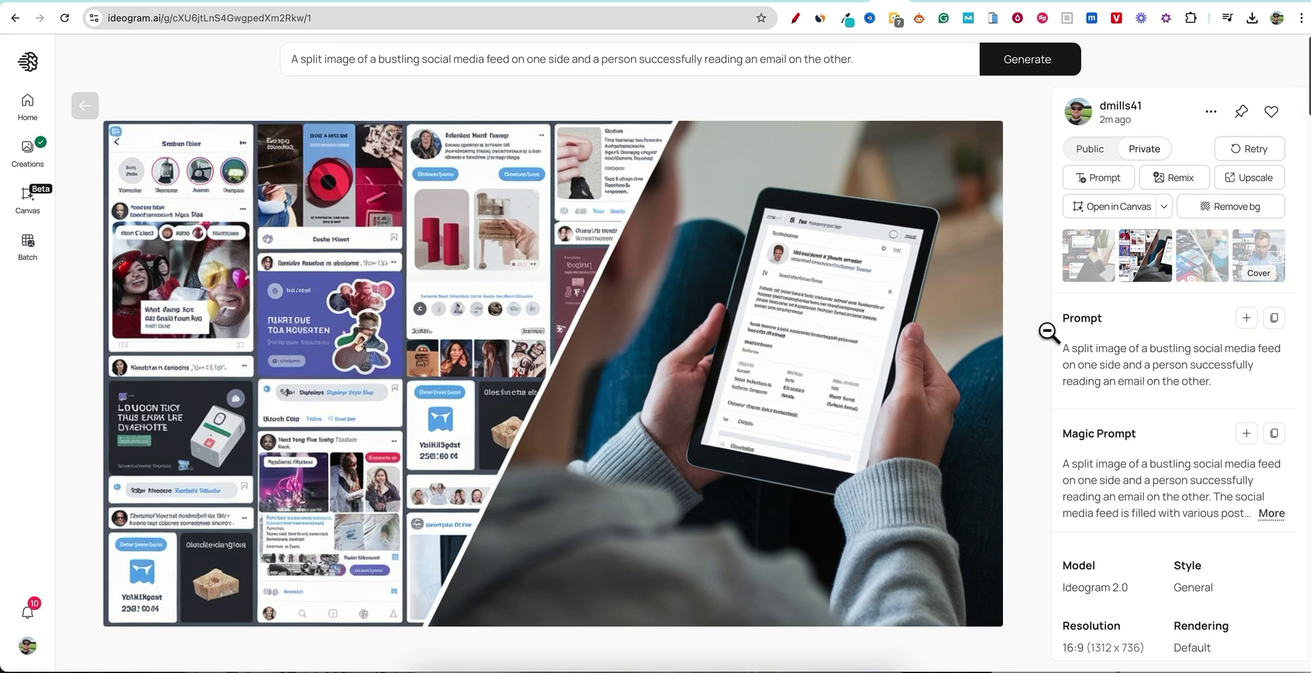
click(1212, 262)
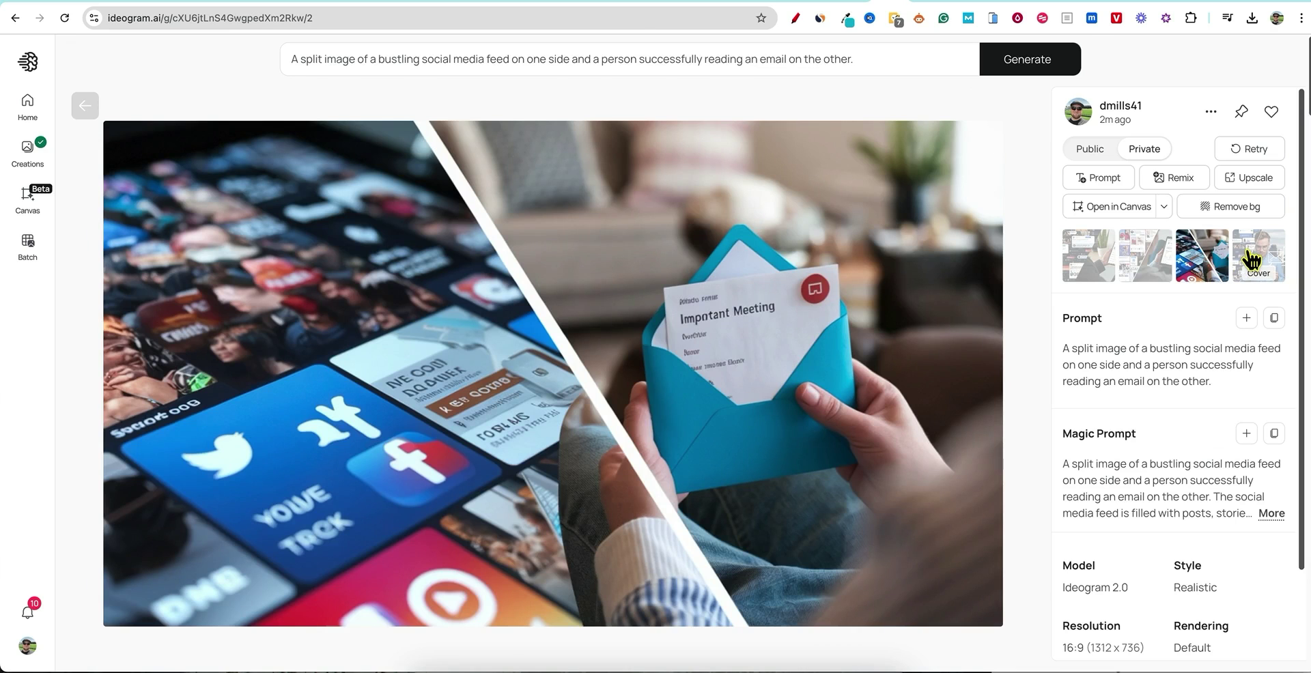
click(1248, 258)
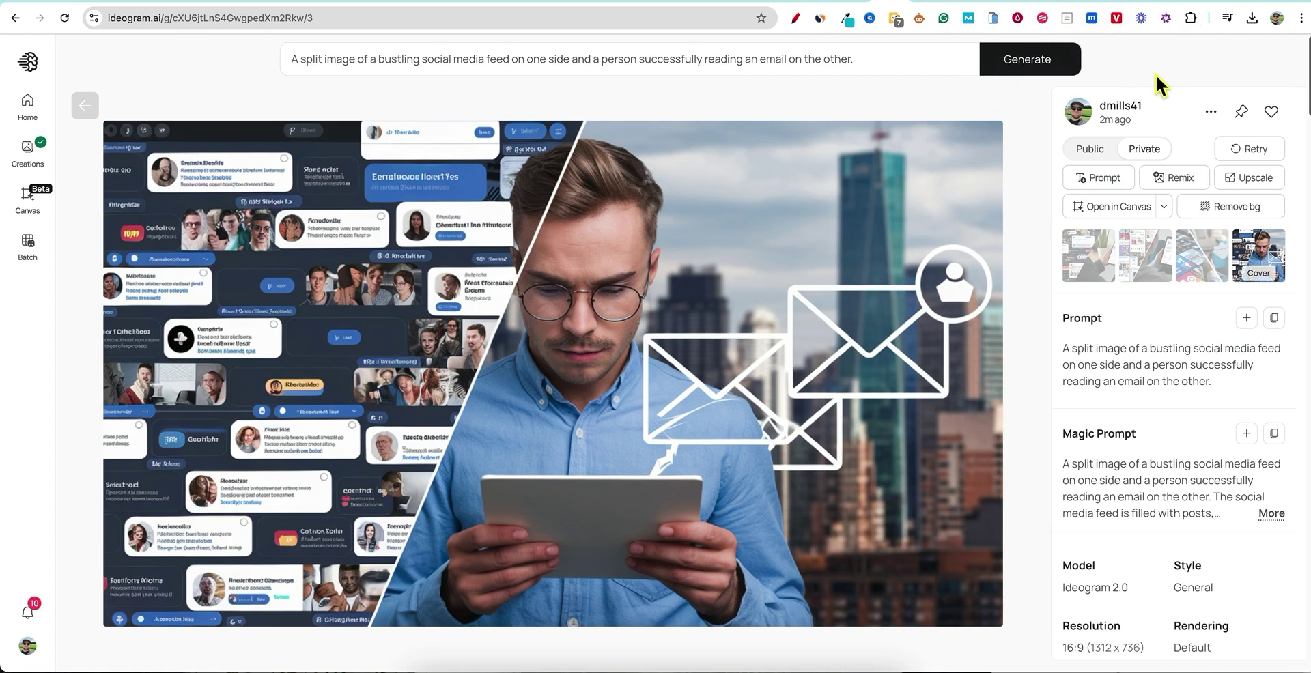
click(1114, 4)
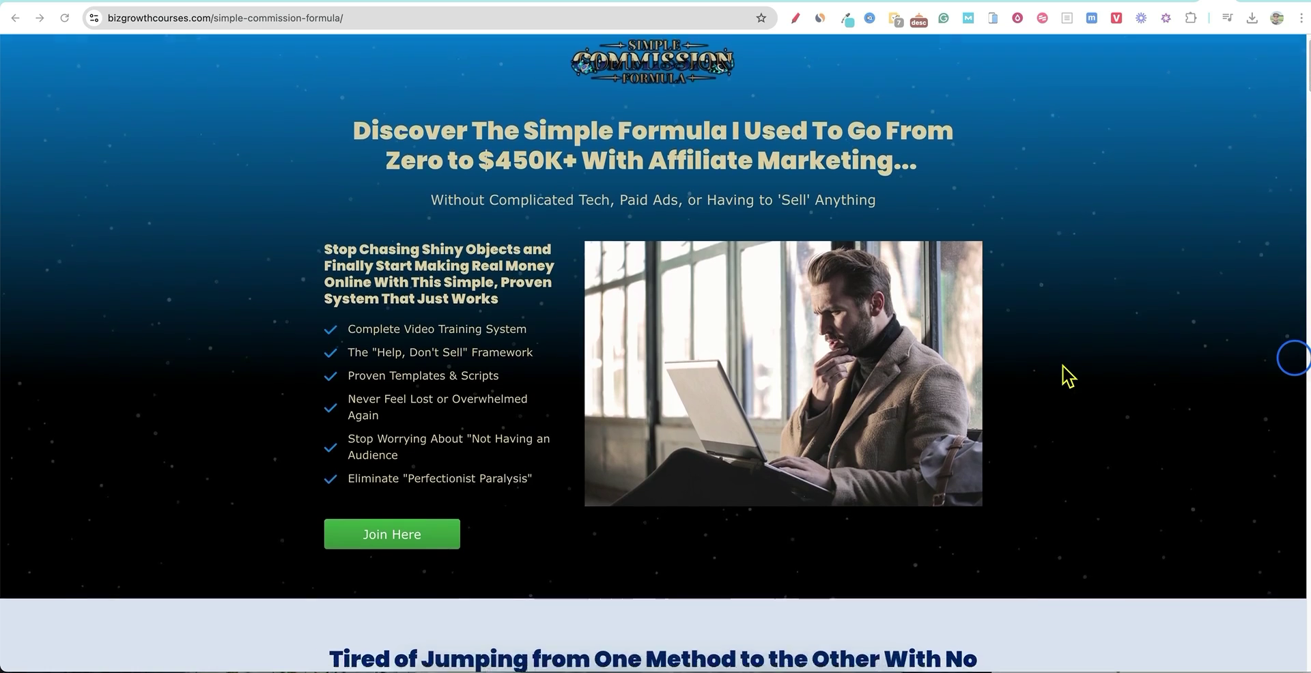
- Scroll through the Simple Commission Formula sales page while the full draft generates
scroll(1061, 382, down, 3)
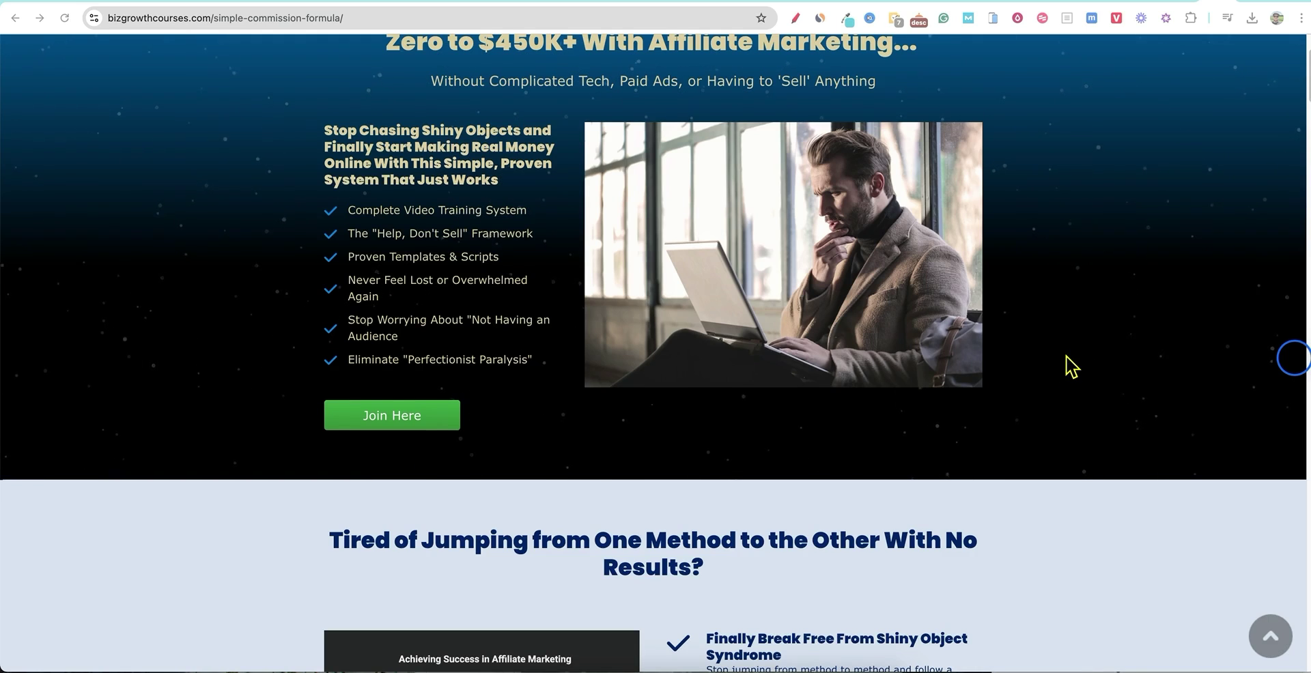
- Select all of the Simple Commission Formula sales page content
scroll(1066, 366, up, 4)
scroll(837, 376, down, 8)
scroll(841, 372, down, 20)
scroll(843, 367, down, 15)
scroll(849, 375, up, 20)
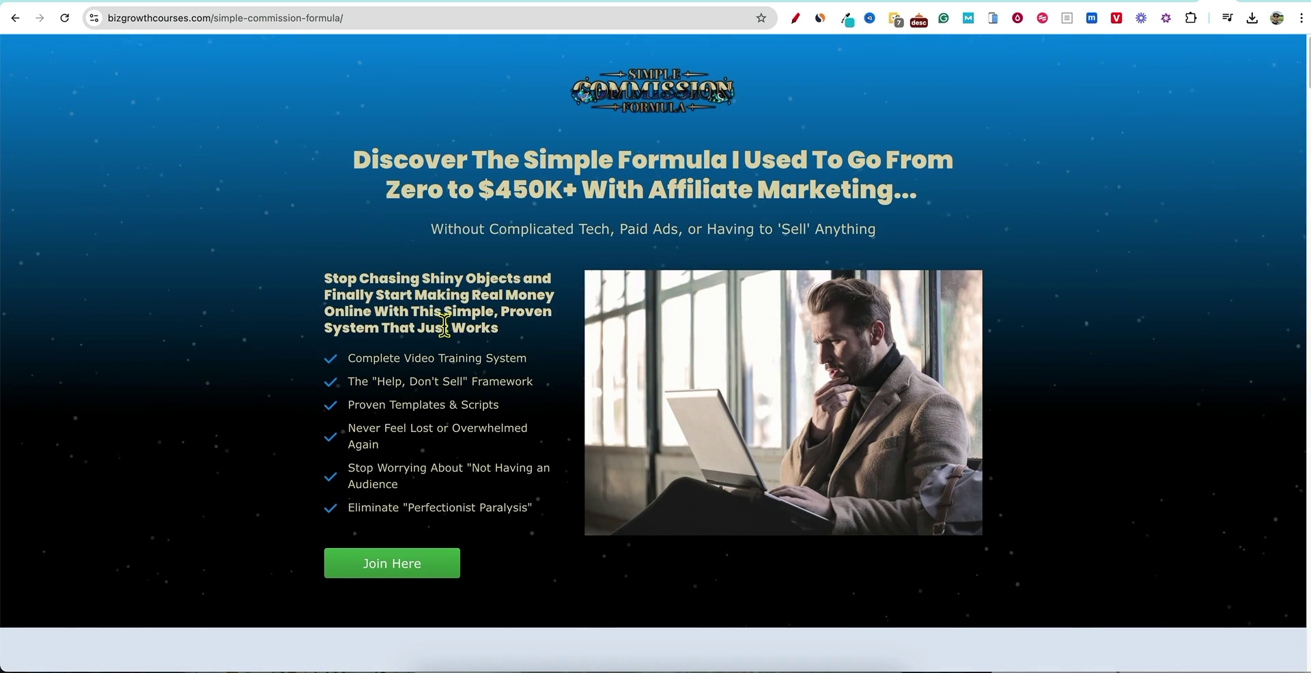
key(ctrl+a)
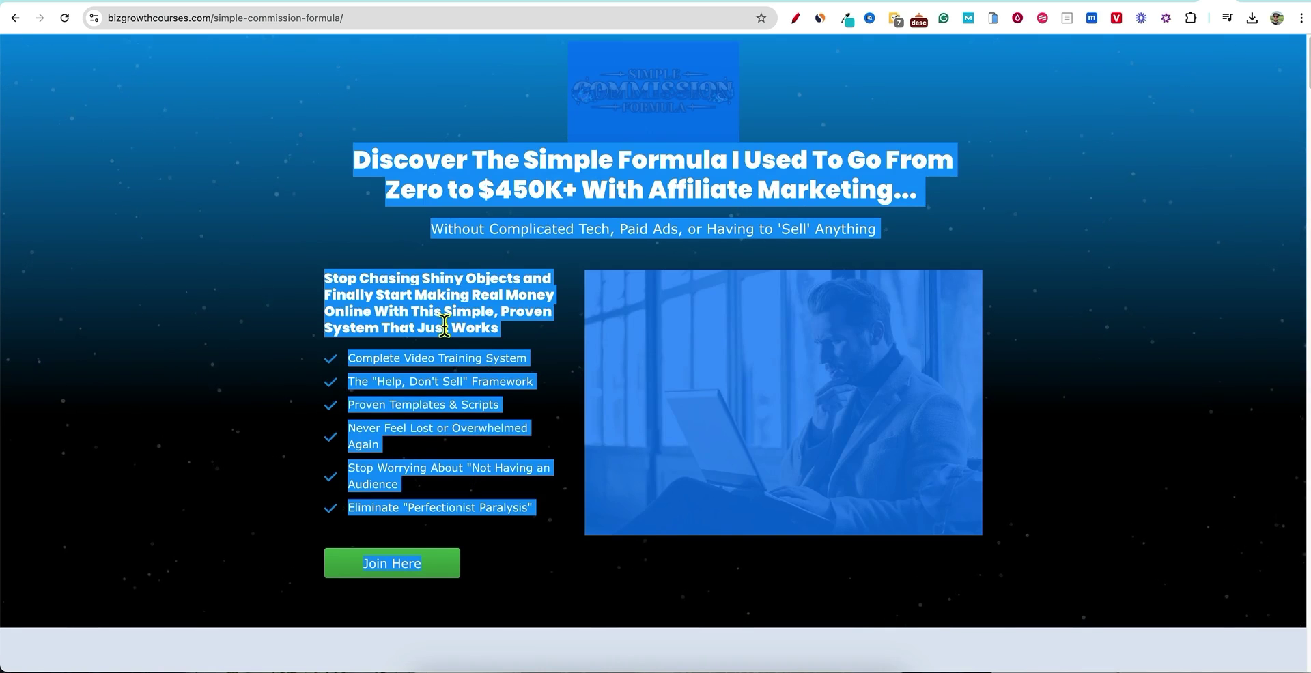
- Check the selected page, then return to the finished Subscribr draft
scroll(1033, 302, down, 1)
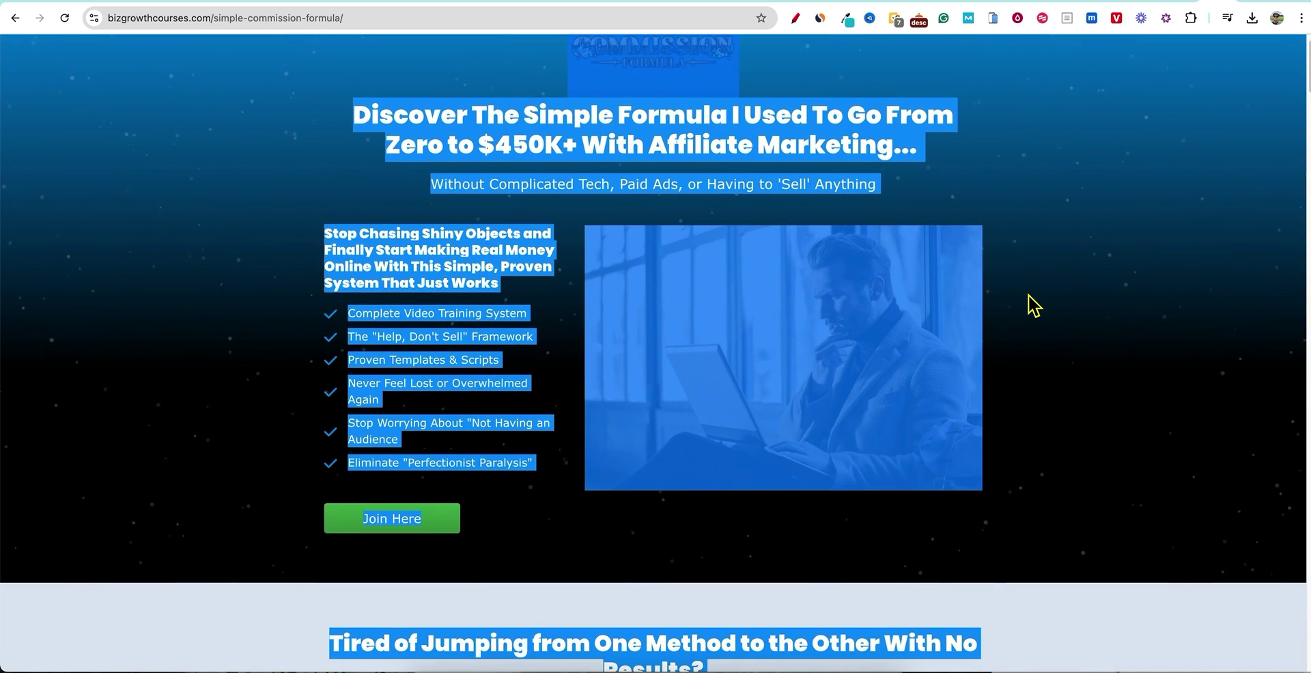
scroll(1057, 337, down, 5)
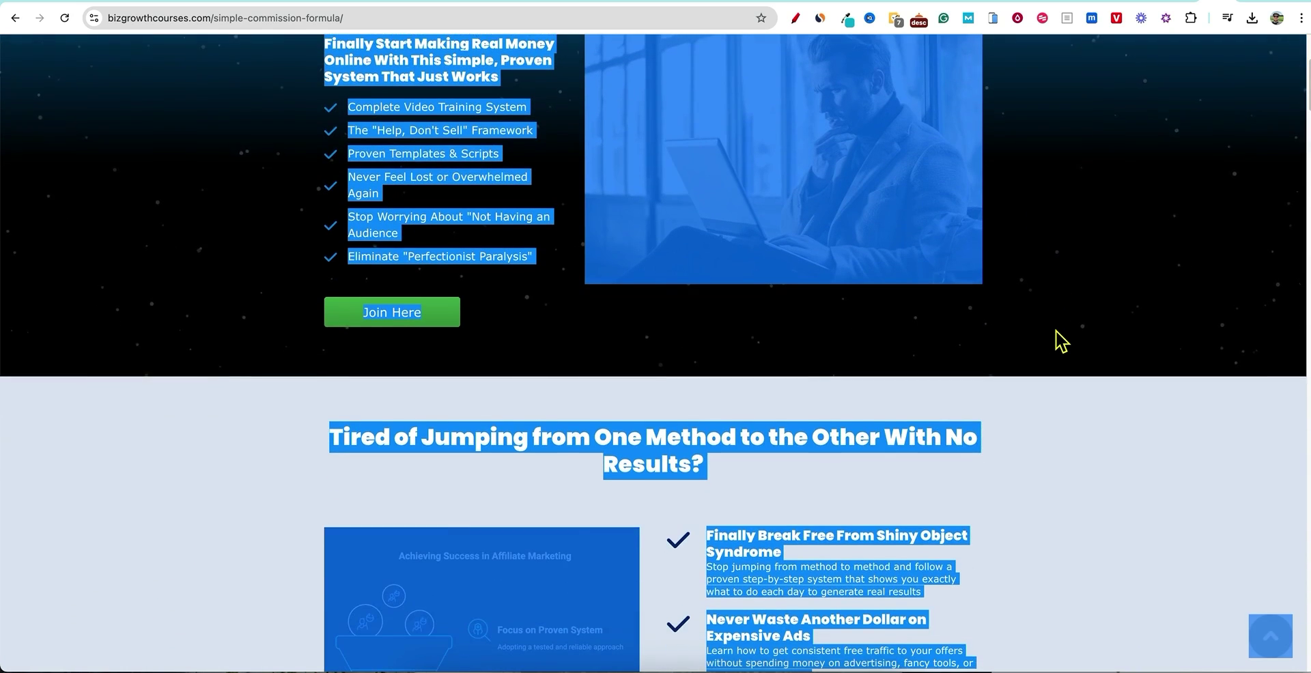
scroll(1058, 339, up, 5)
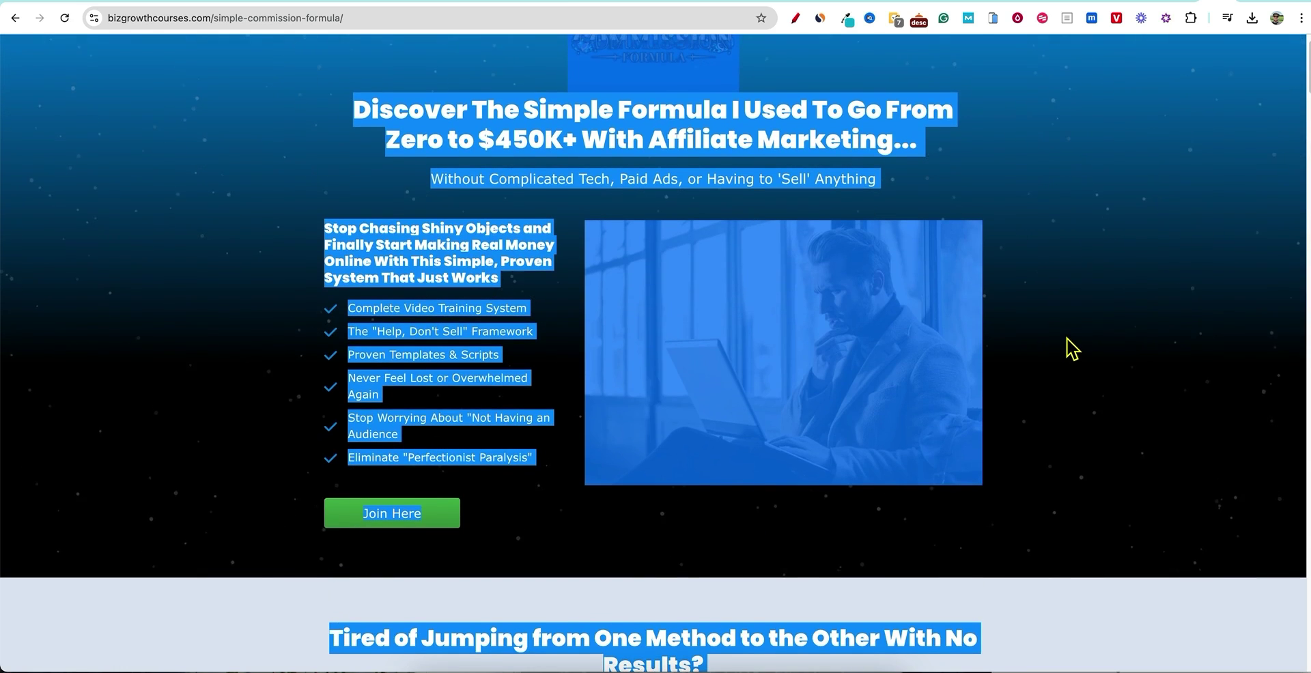
scroll(1068, 348, up, 1)
scroll(1040, 401, down, 4)
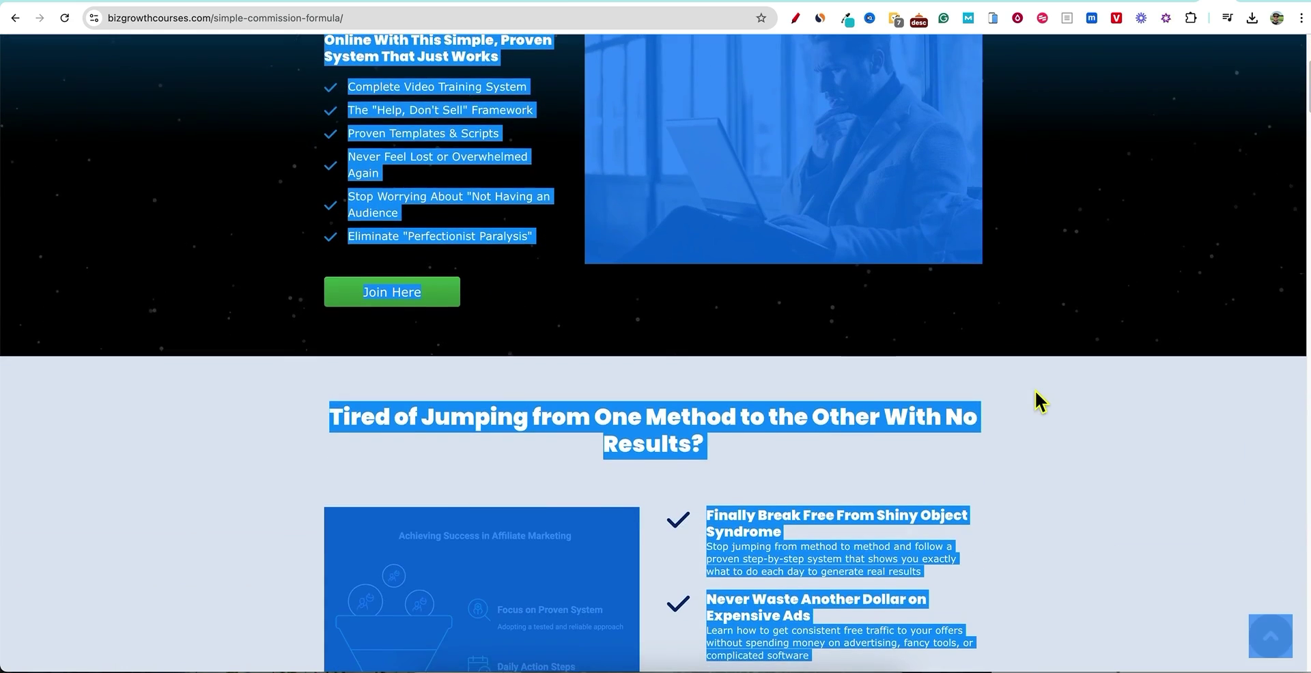
scroll(1052, 403, up, 4)
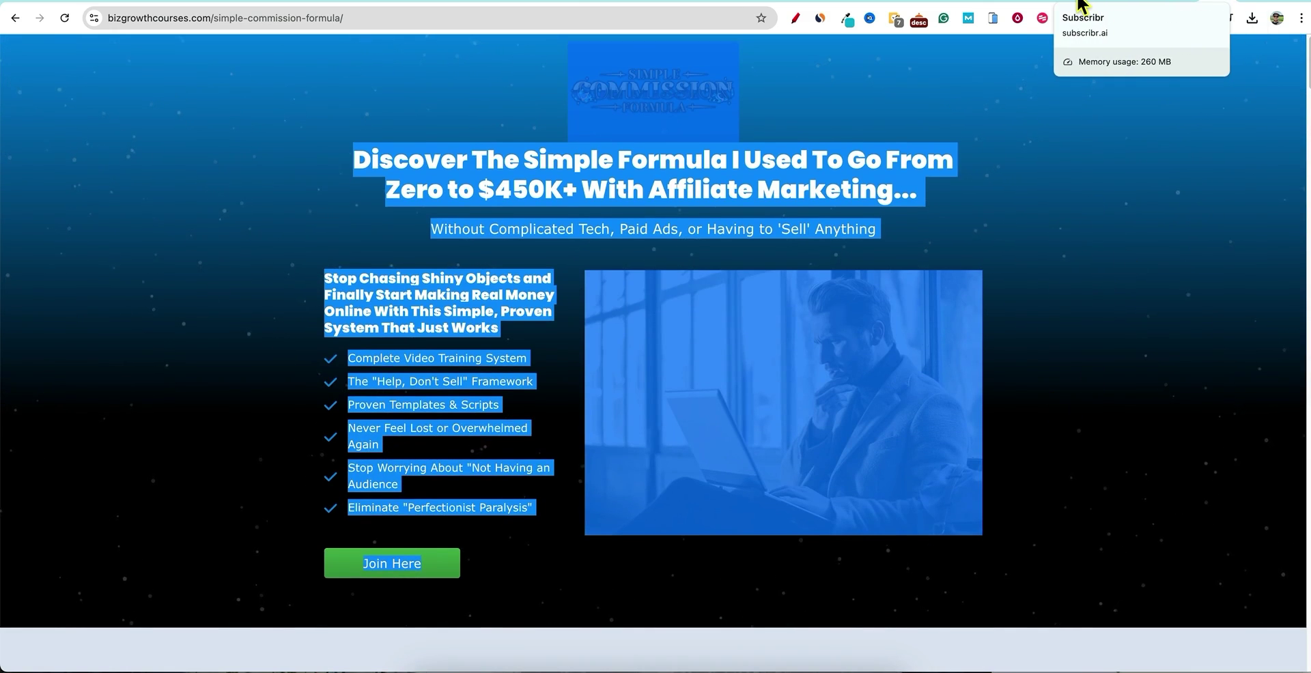
click(1082, 7)
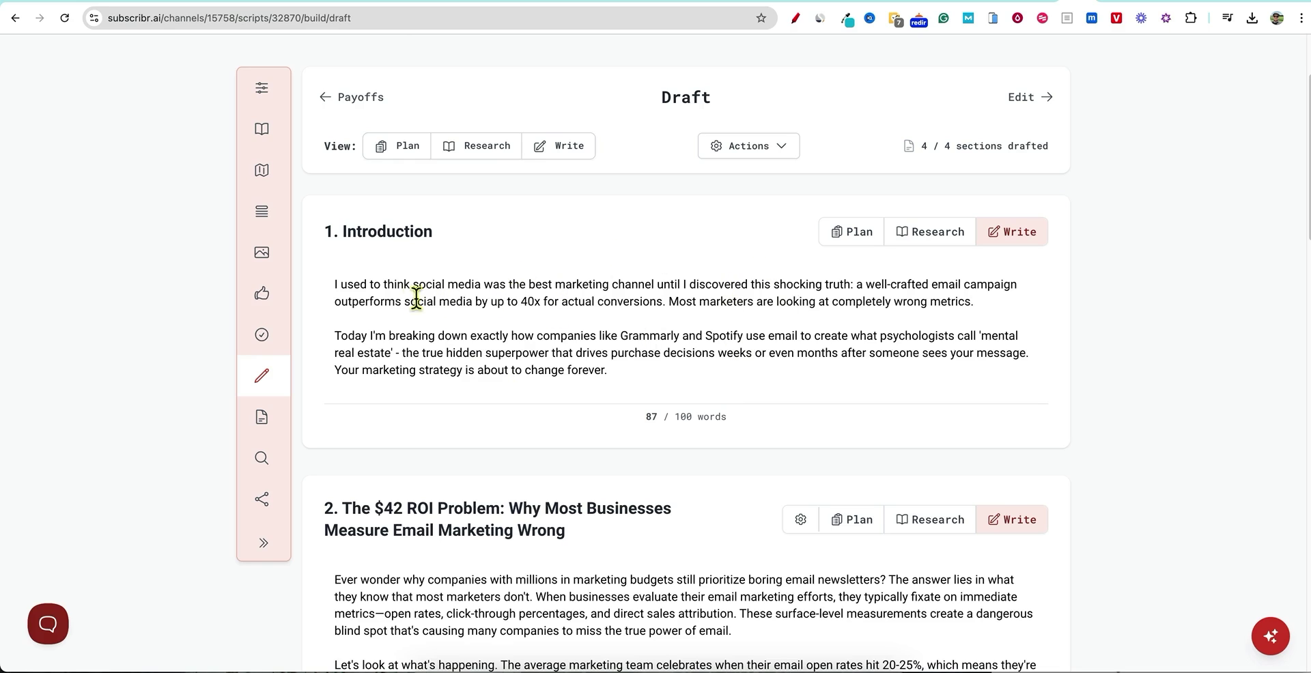
drag(367, 286, 972, 305)
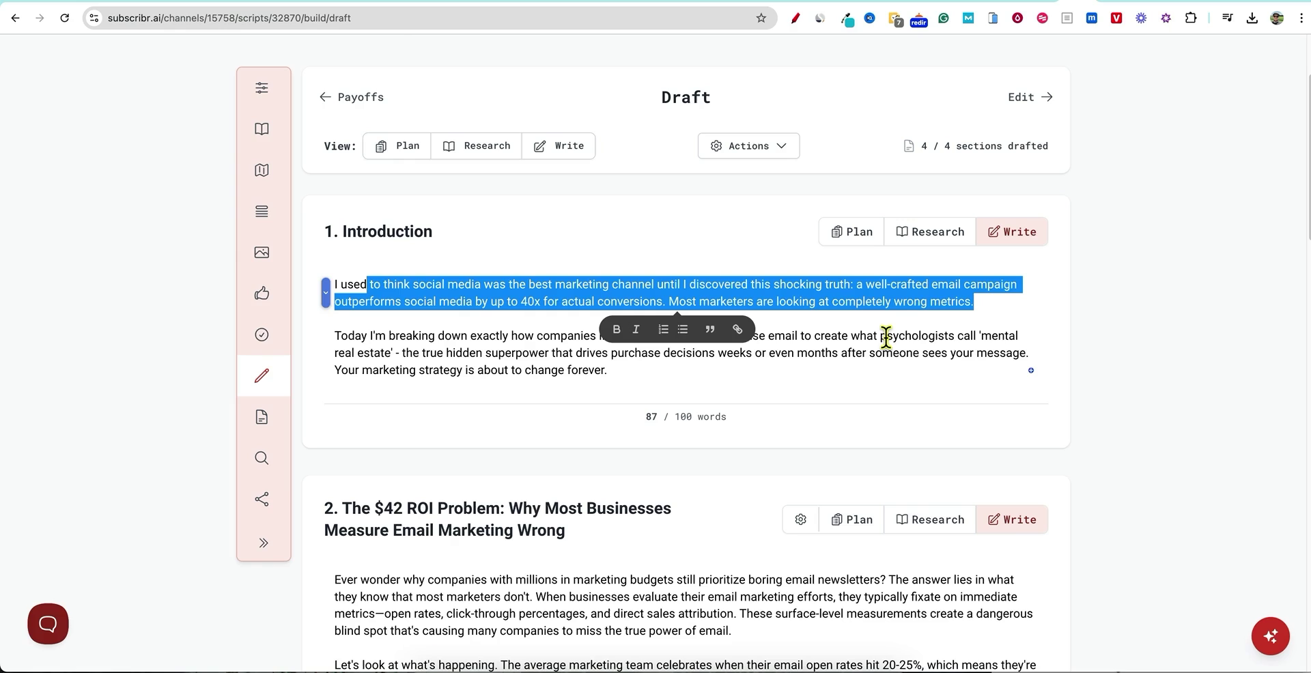
click(461, 363)
drag(395, 337, 956, 381)
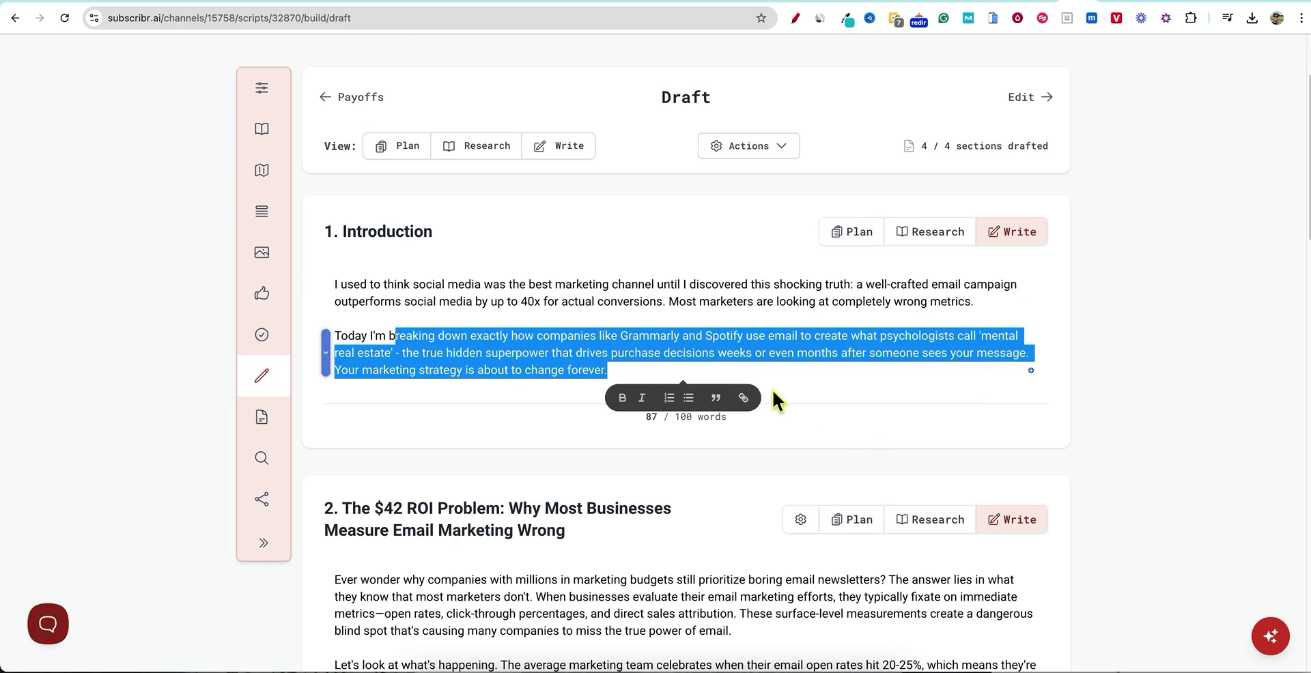
click(851, 373)
drag(607, 370, 331, 276)
click(666, 378)
scroll(692, 417, down, 3)
scroll(691, 416, down, 3)
scroll(686, 410, up, 2)
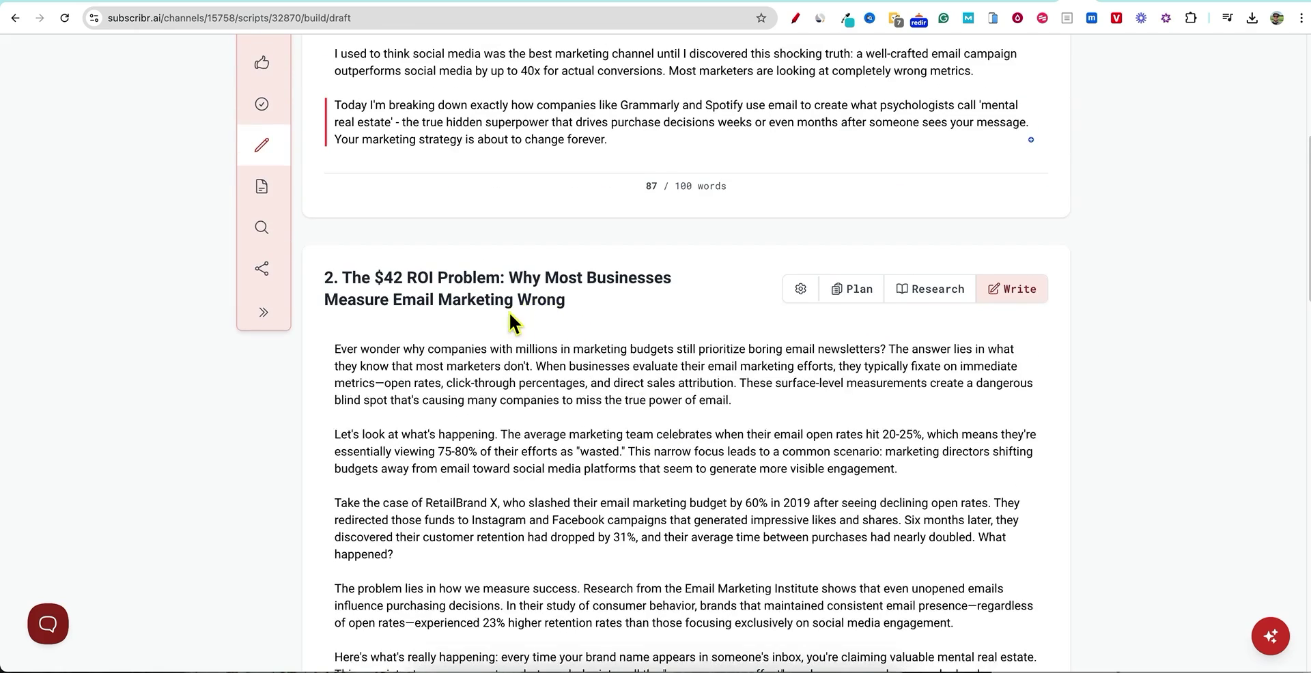
scroll(510, 311, down, 1)
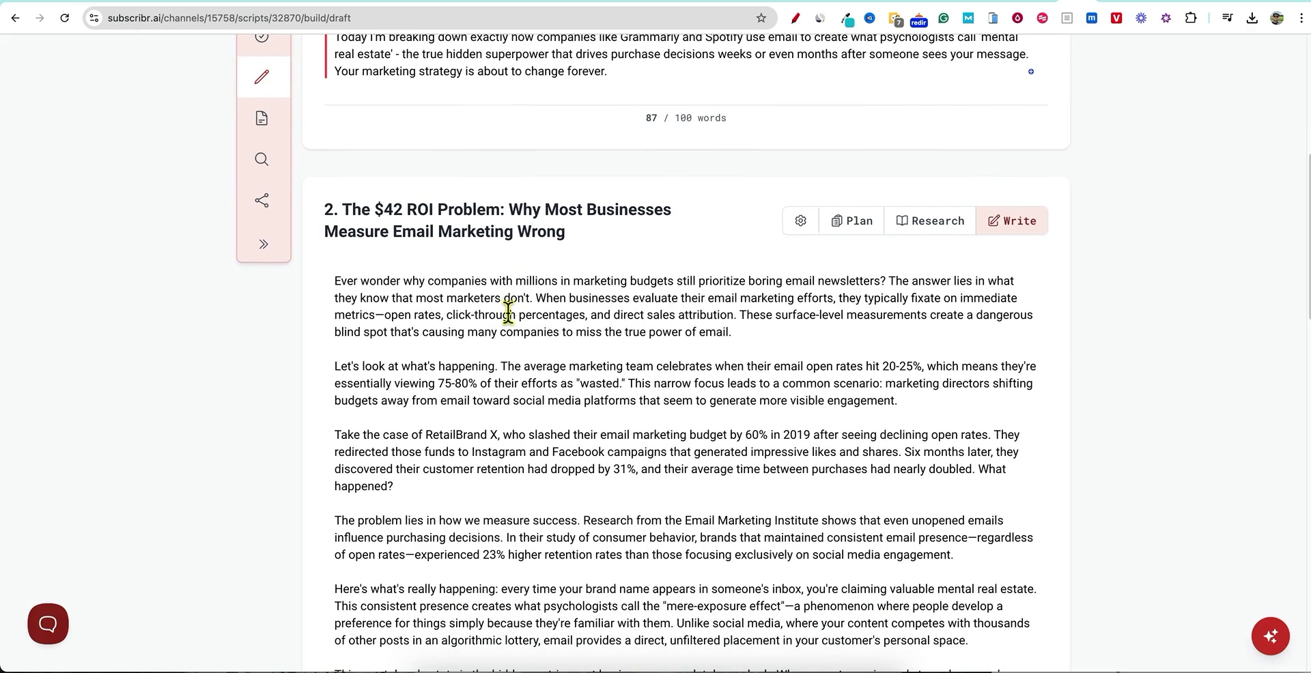
scroll(509, 313, down, 1)
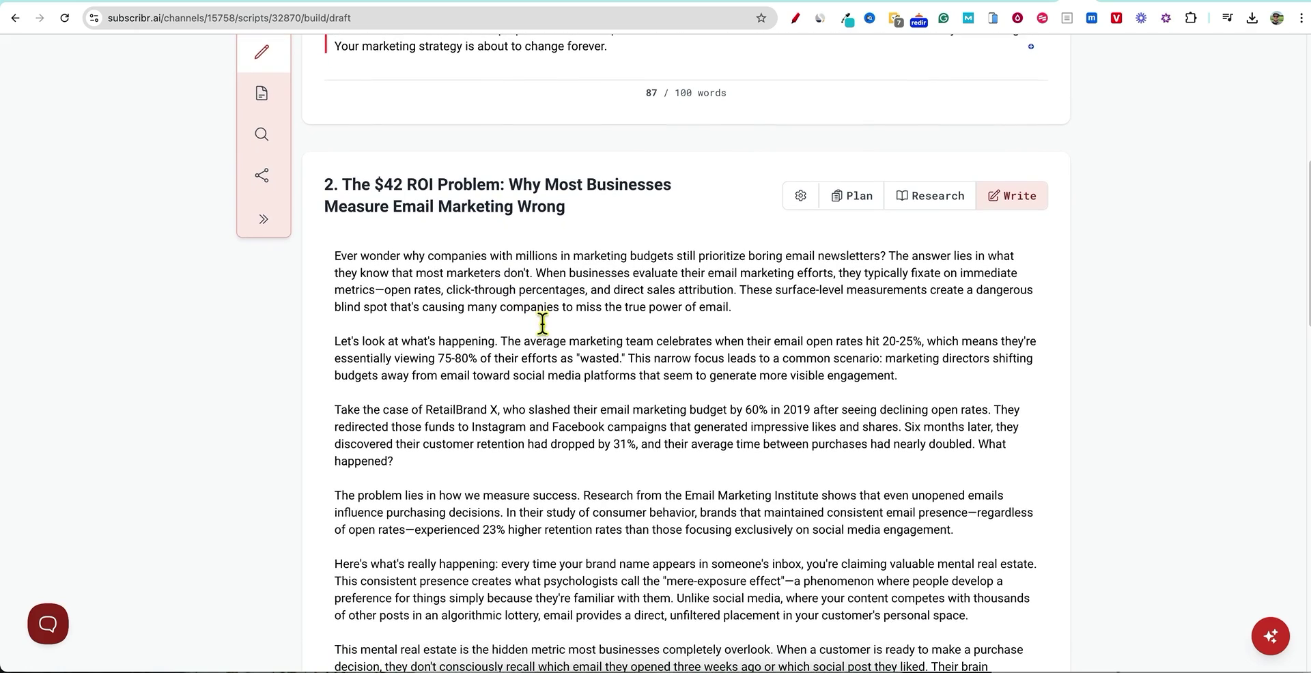
scroll(540, 323, down, 1)
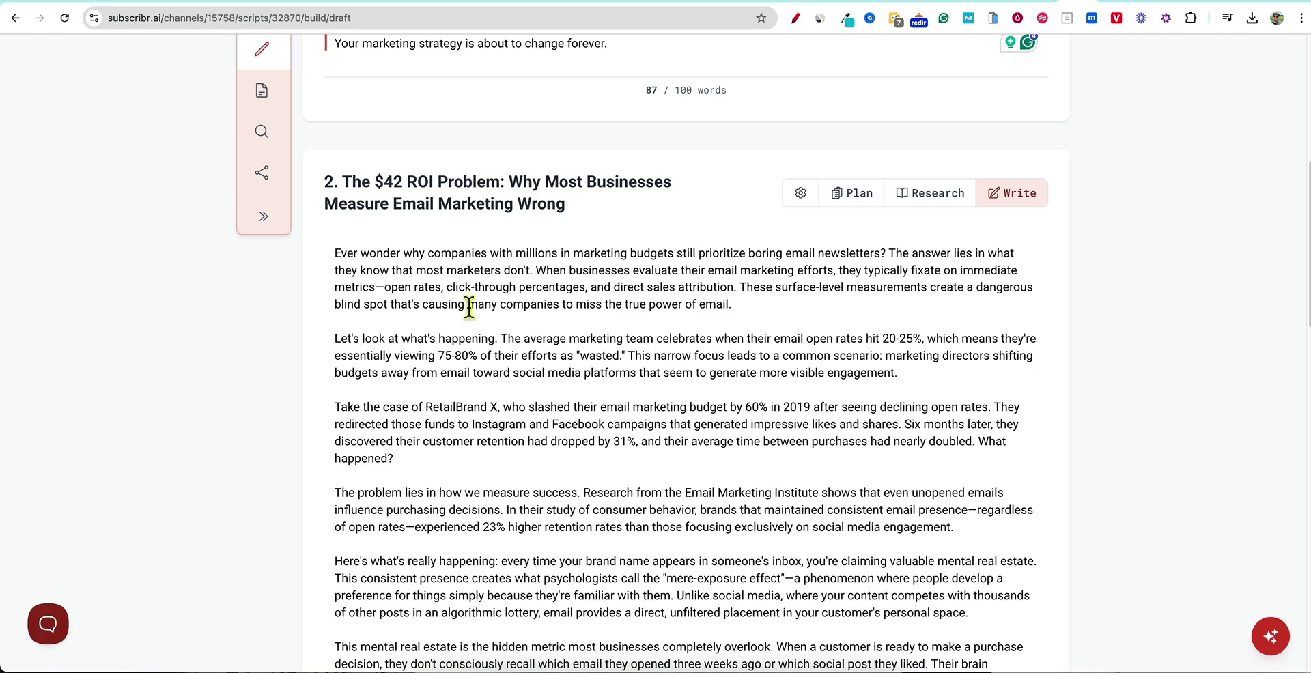
drag(732, 306, 337, 246)
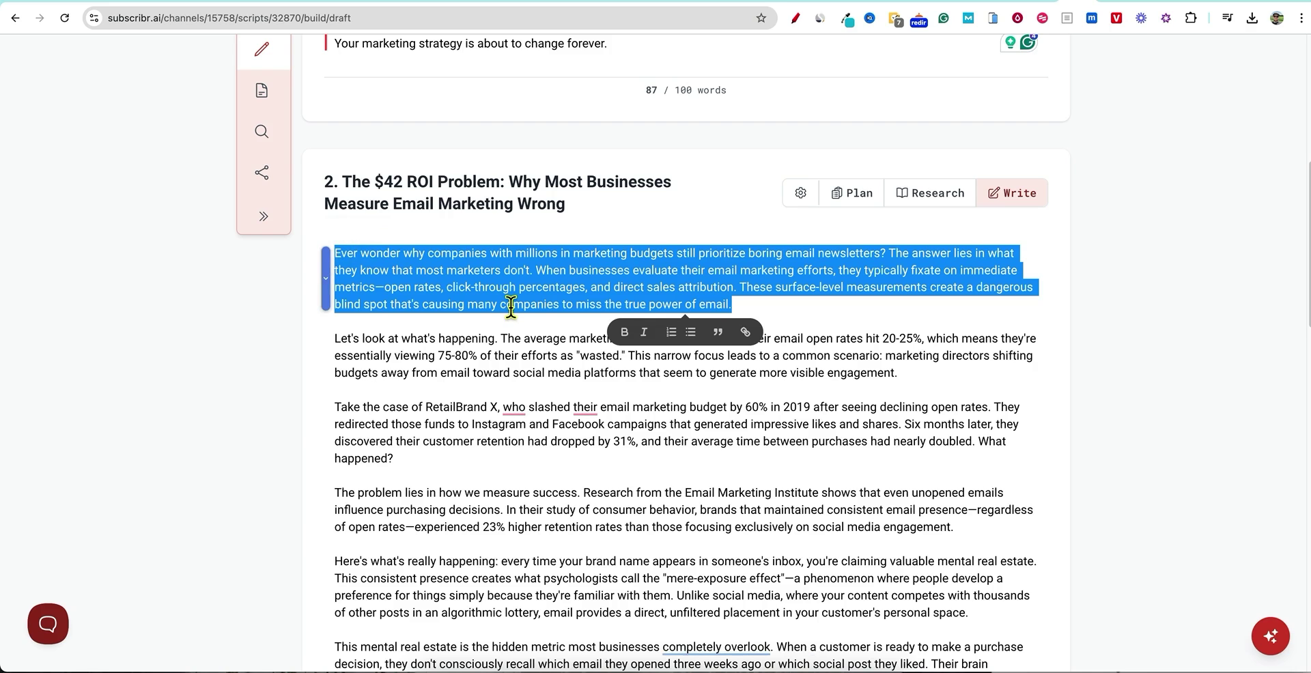
scroll(512, 387, down, 1)
click(463, 405)
scroll(478, 407, up, 3)
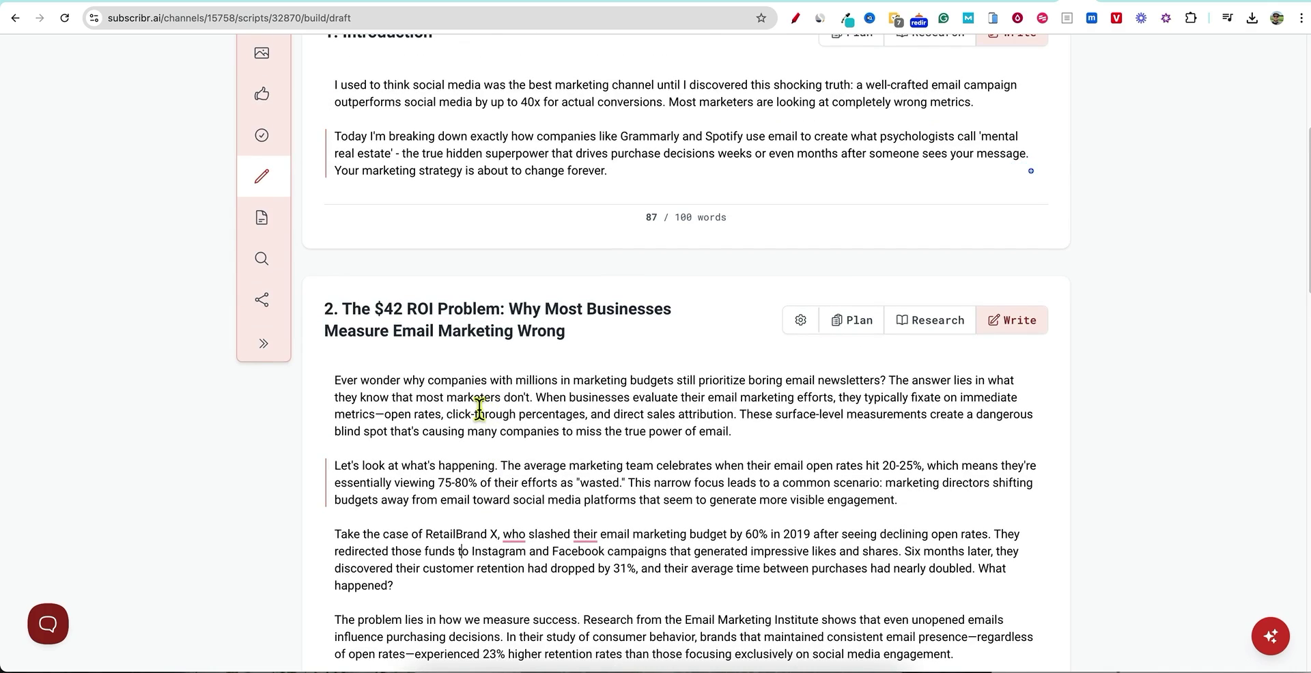
scroll(479, 407, down, 2)
drag(425, 271, 703, 585)
click(633, 338)
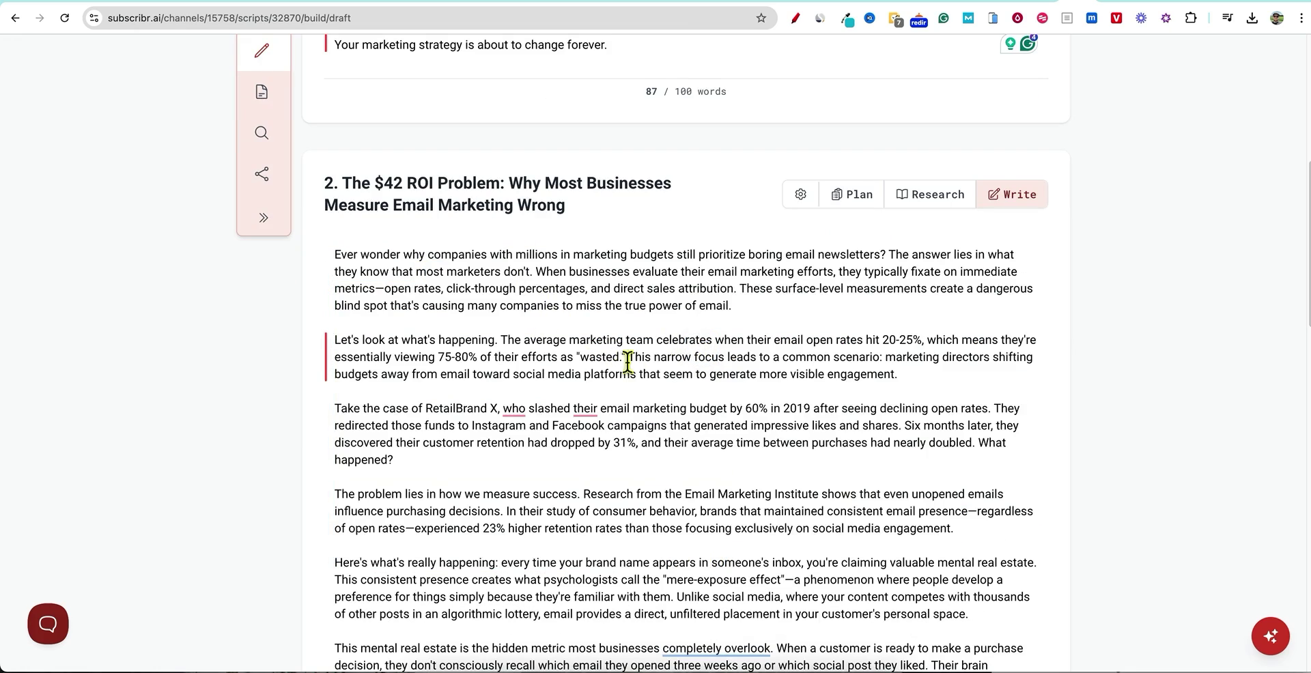
scroll(641, 366, up, 3)
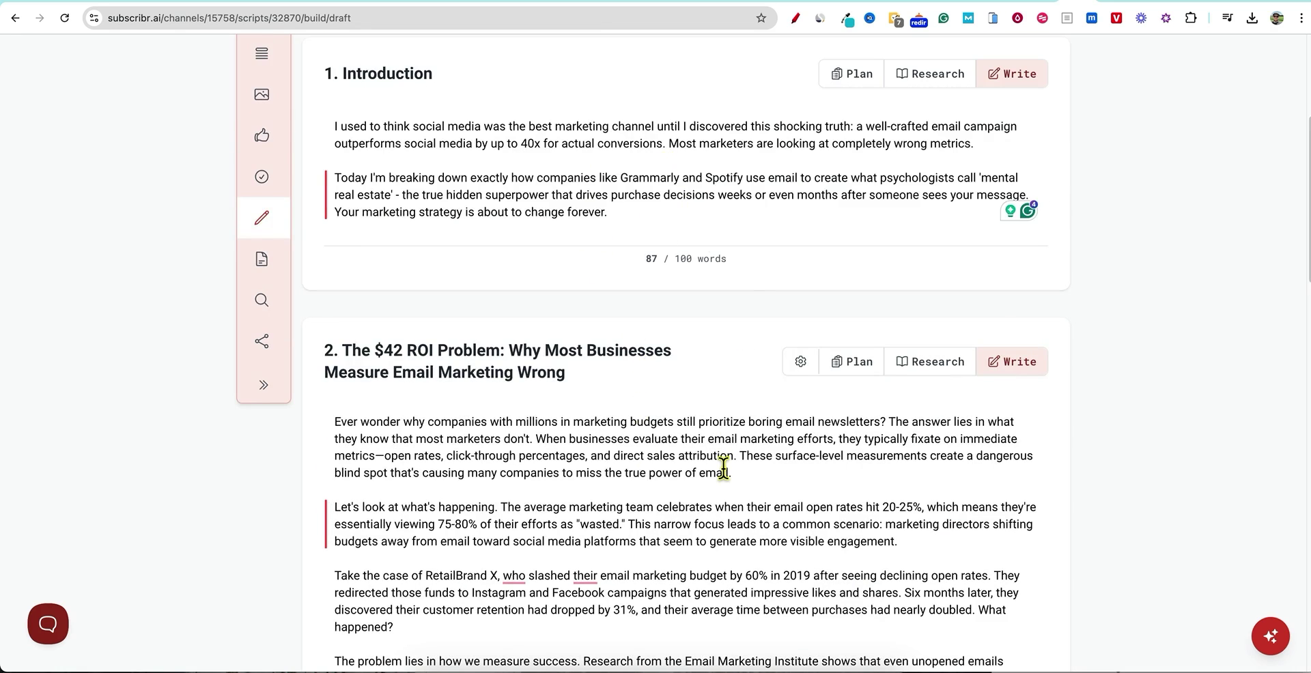
scroll(690, 431, down, 3)
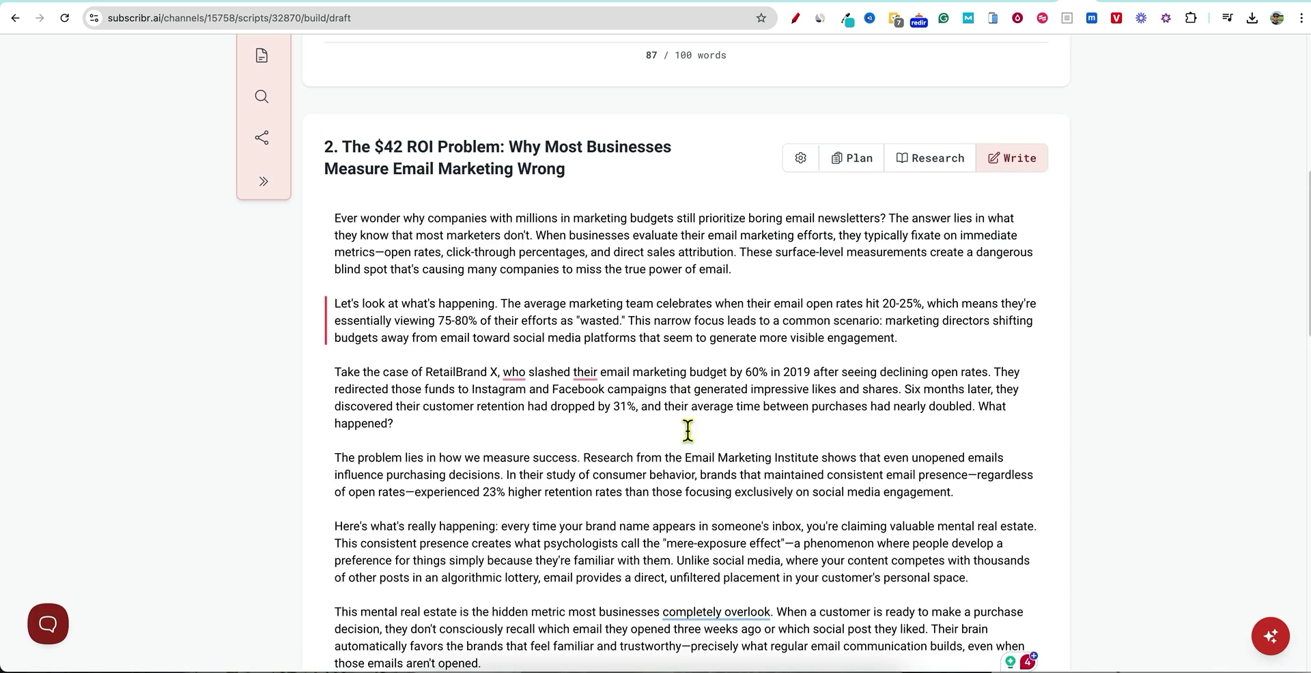
scroll(688, 430, down, 4)
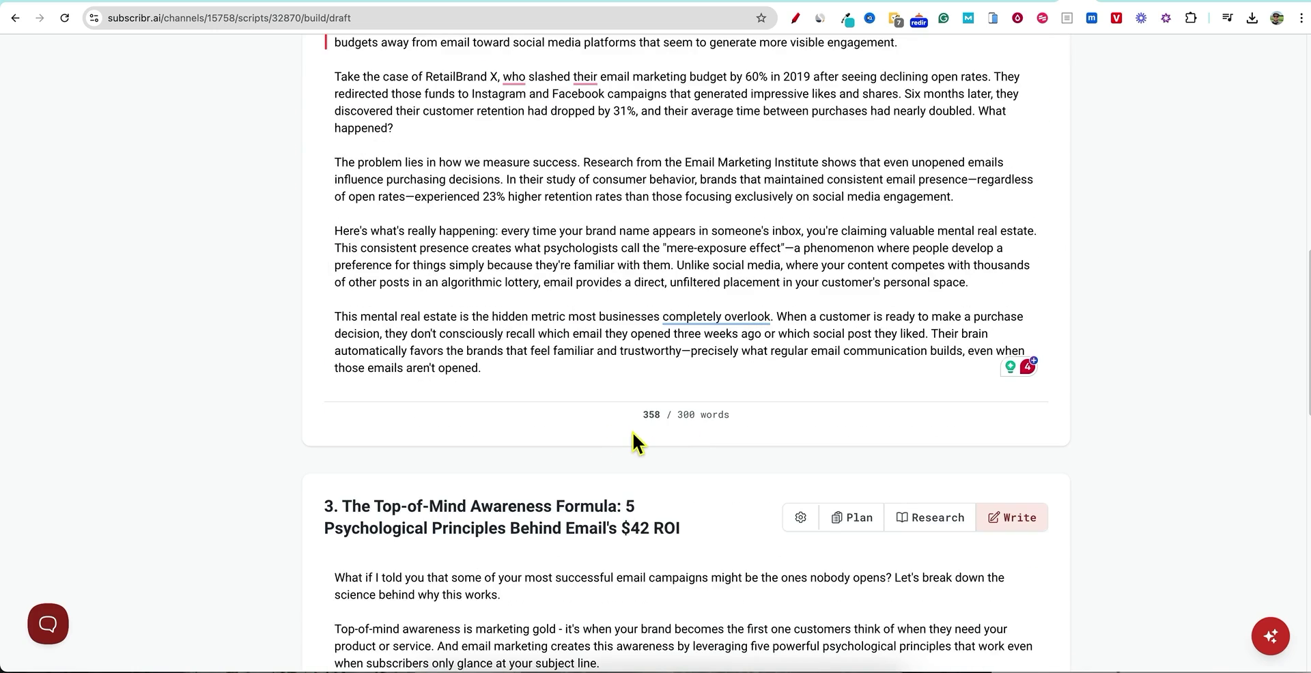
scroll(632, 443, up, 2)
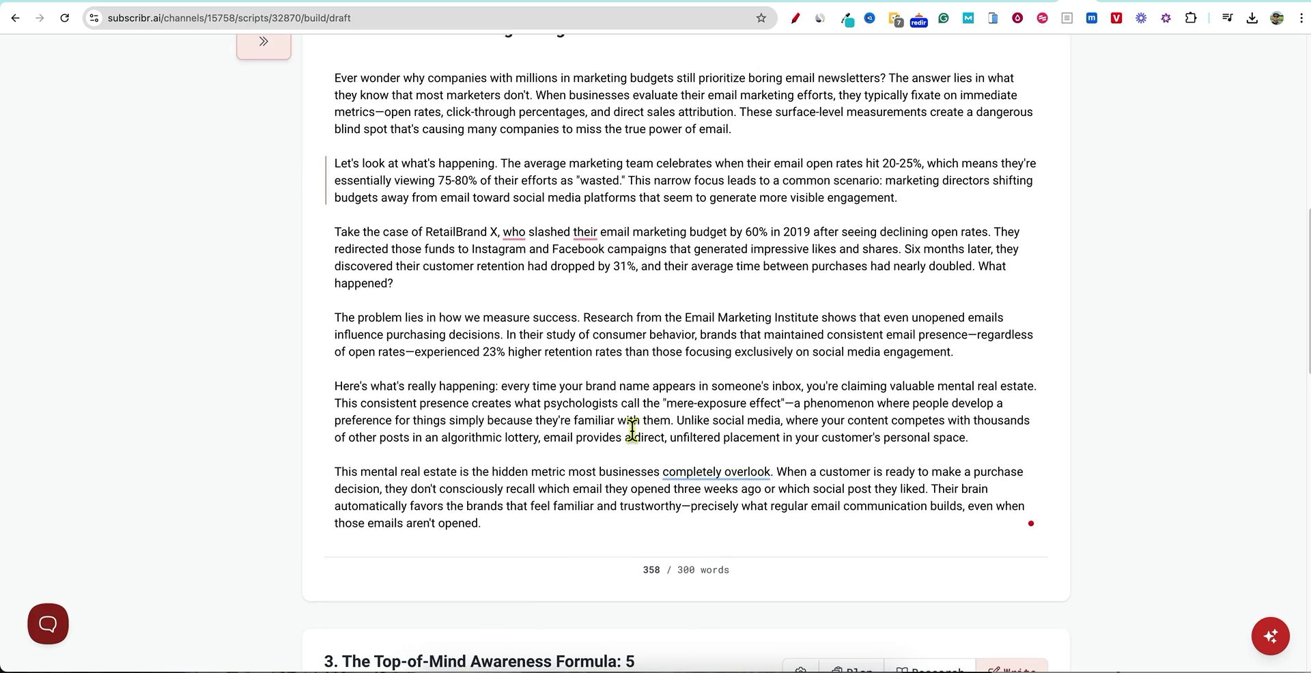
scroll(652, 410, down, 4)
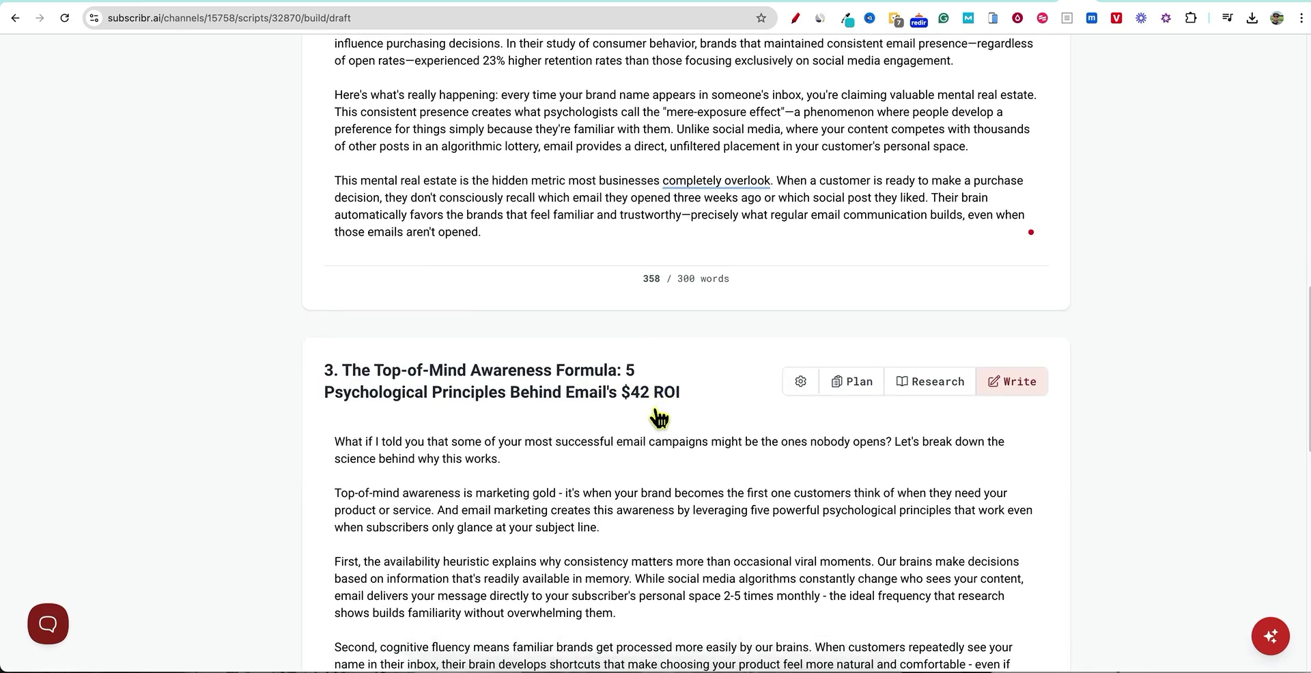
scroll(657, 413, down, 8)
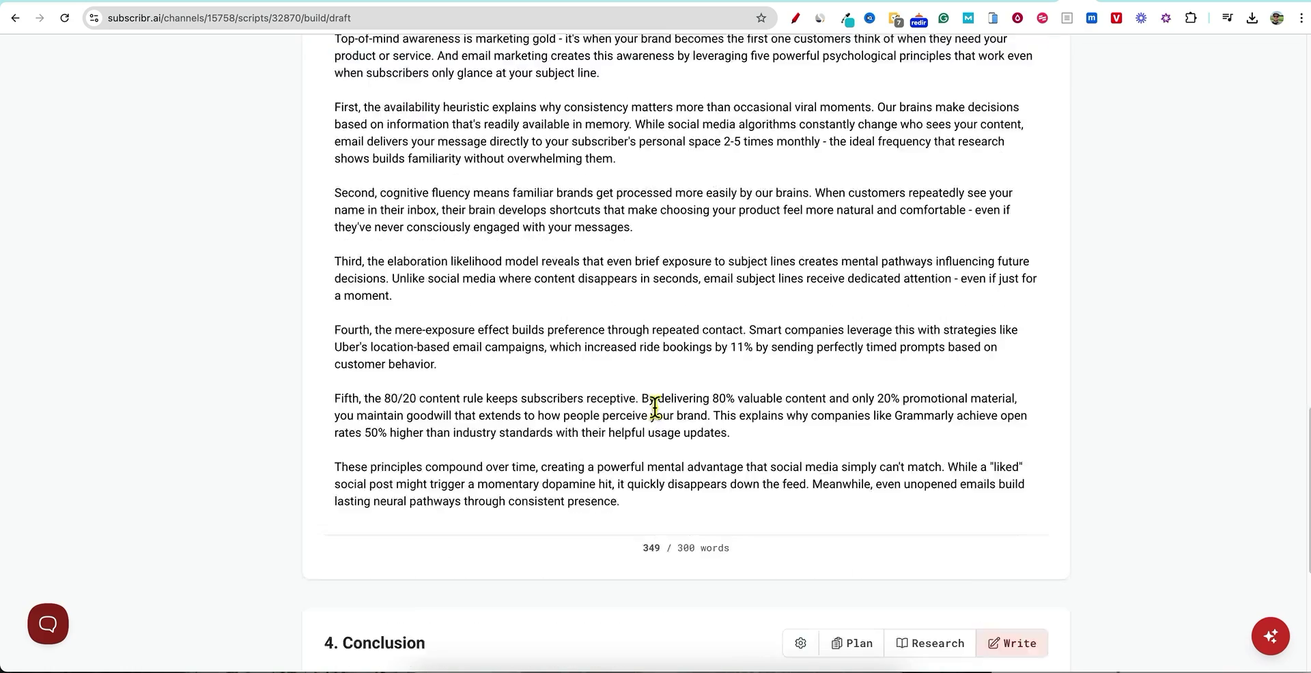
scroll(655, 407, down, 2)
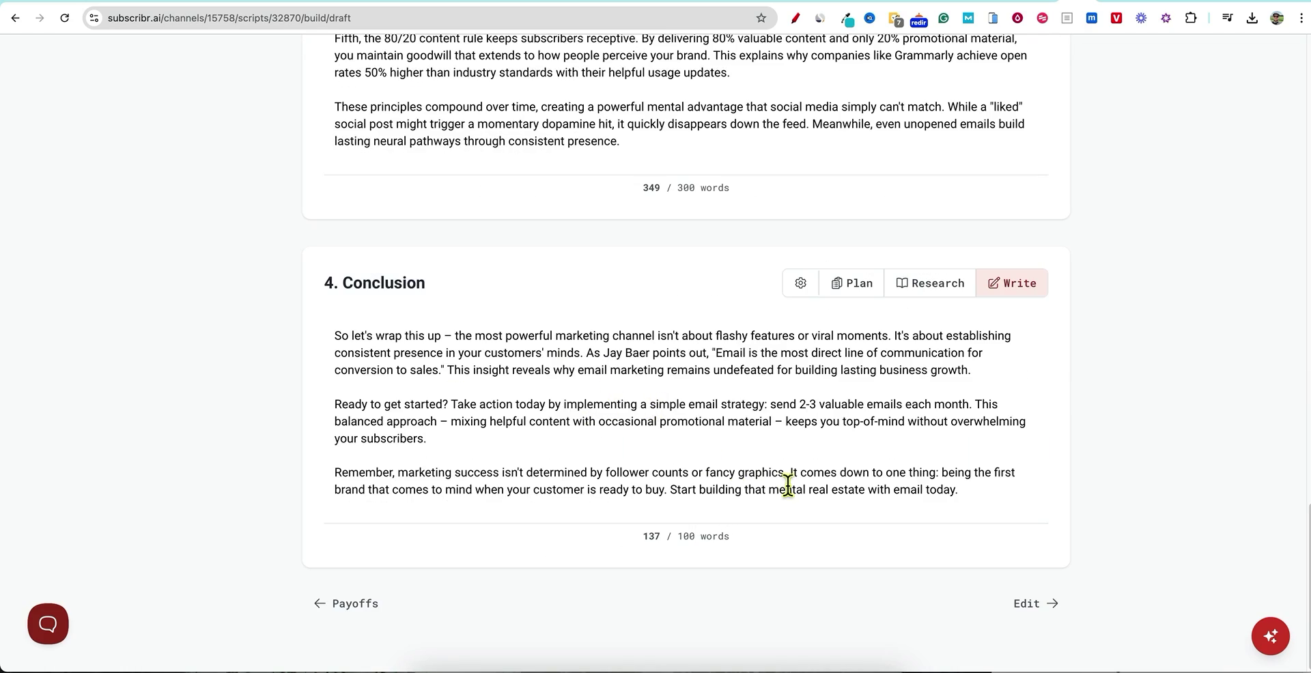
scroll(1022, 583, up, 20)
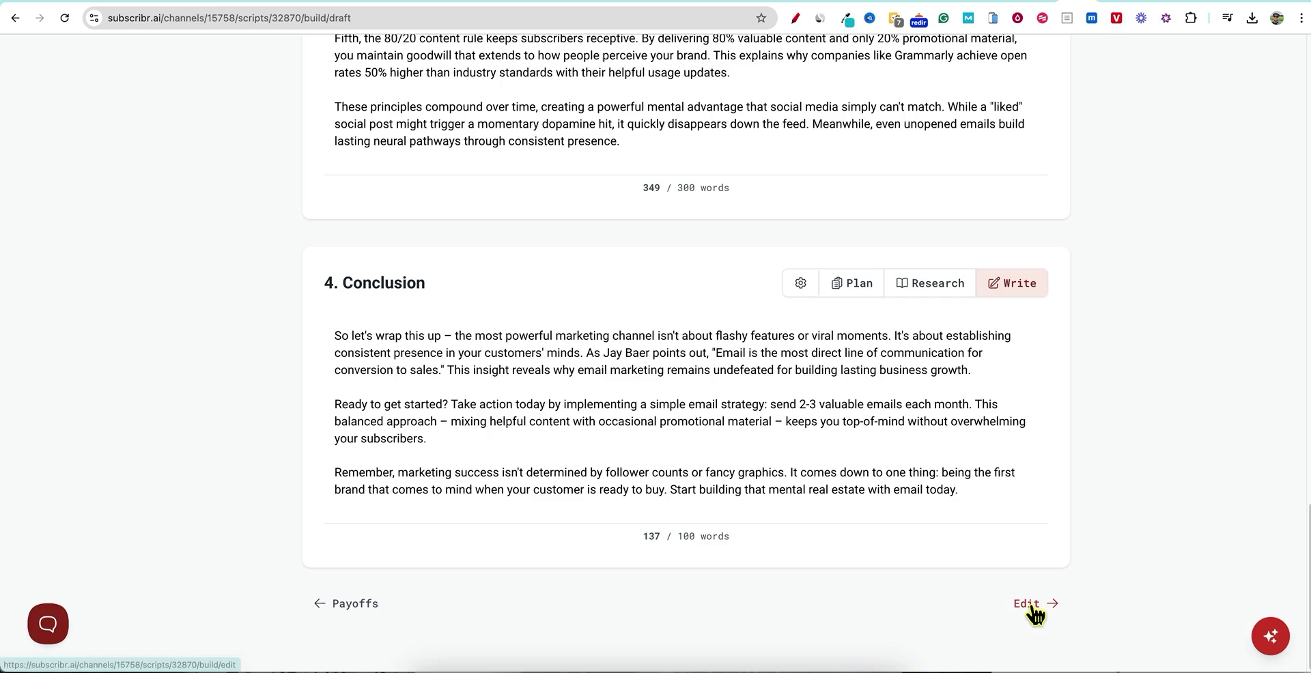
- Advance the Why Email Beats Social Media script to its Edit step
click(1032, 607)
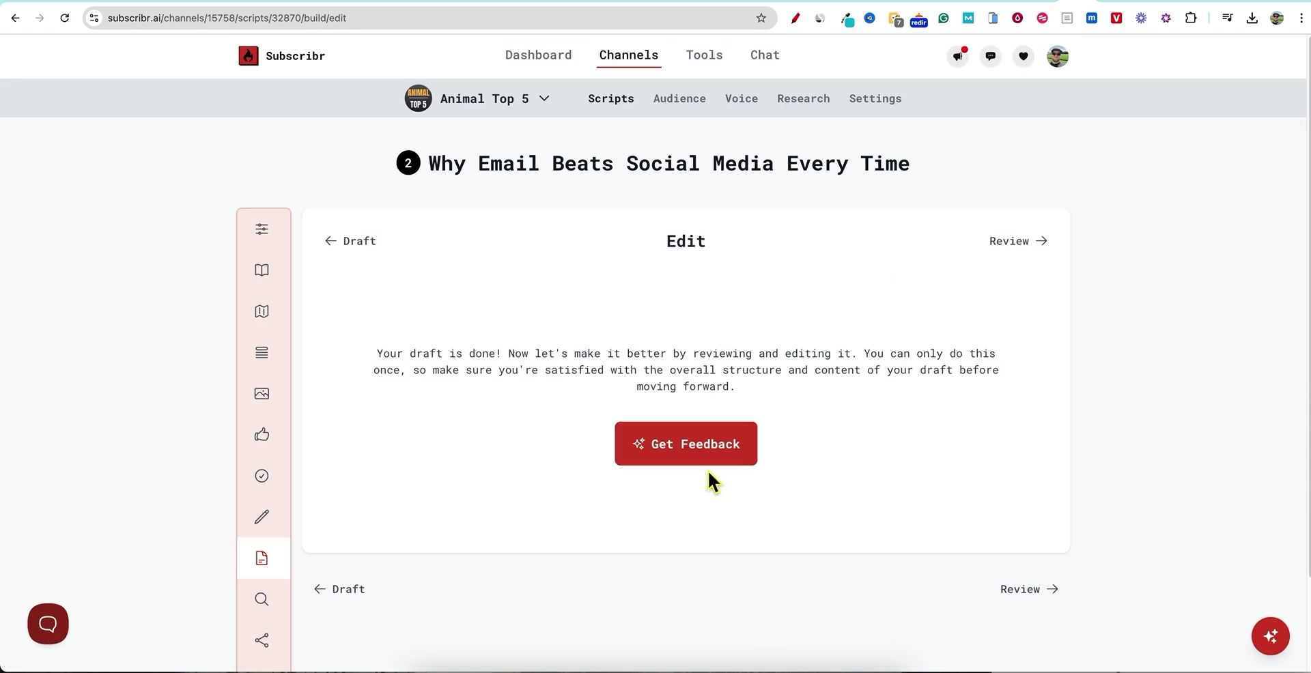
scroll(693, 471, down, 1)
scroll(693, 471, up, 1)
scroll(290, 558, down, 3)
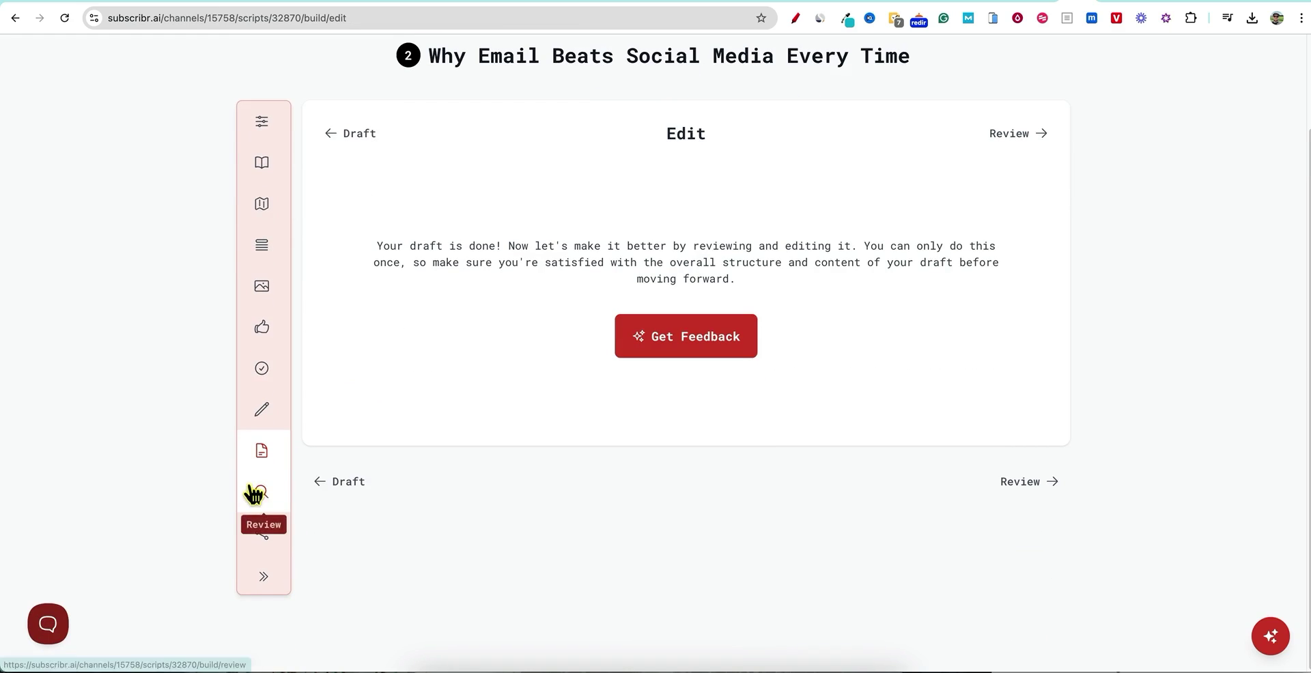
- Return to the script's Summary page, then leave it to start a new script
click(274, 592)
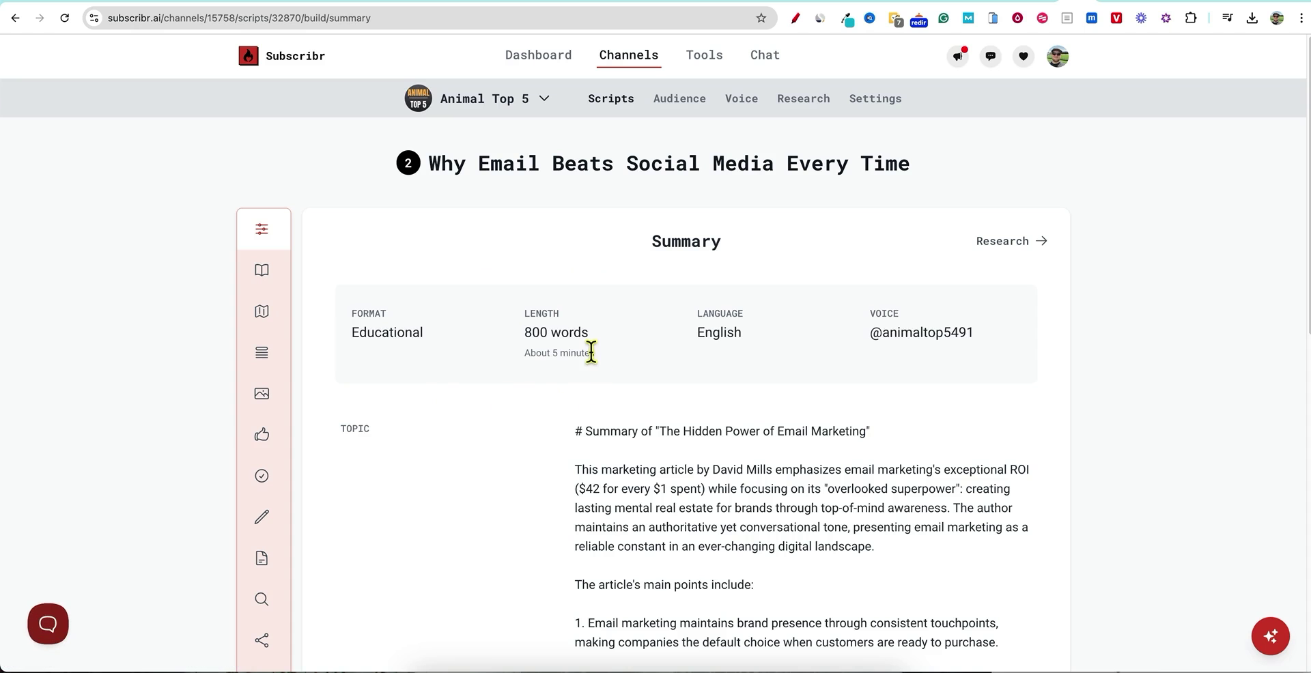
scroll(653, 474, down, 7)
scroll(652, 473, down, 3)
scroll(653, 473, up, 10)
click(554, 55)
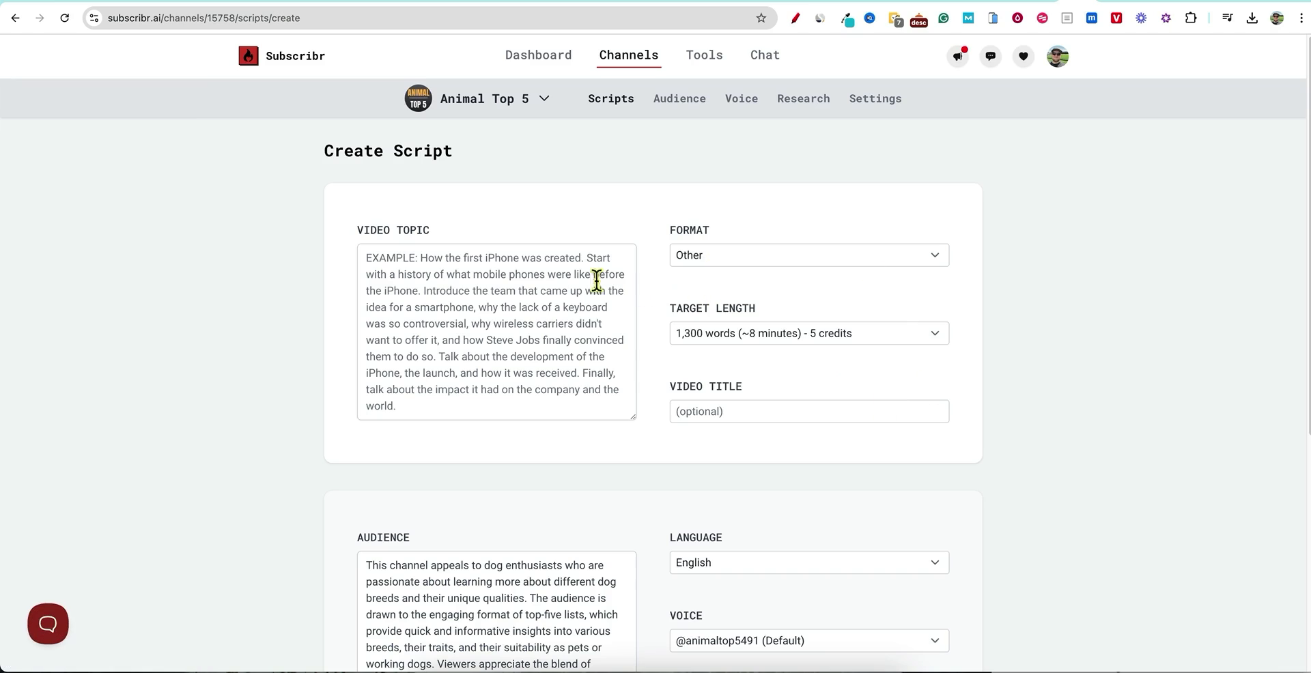
- Set the new script's Target Length to 800 words and Format to Video Sales Letter (VSL)
click(741, 334)
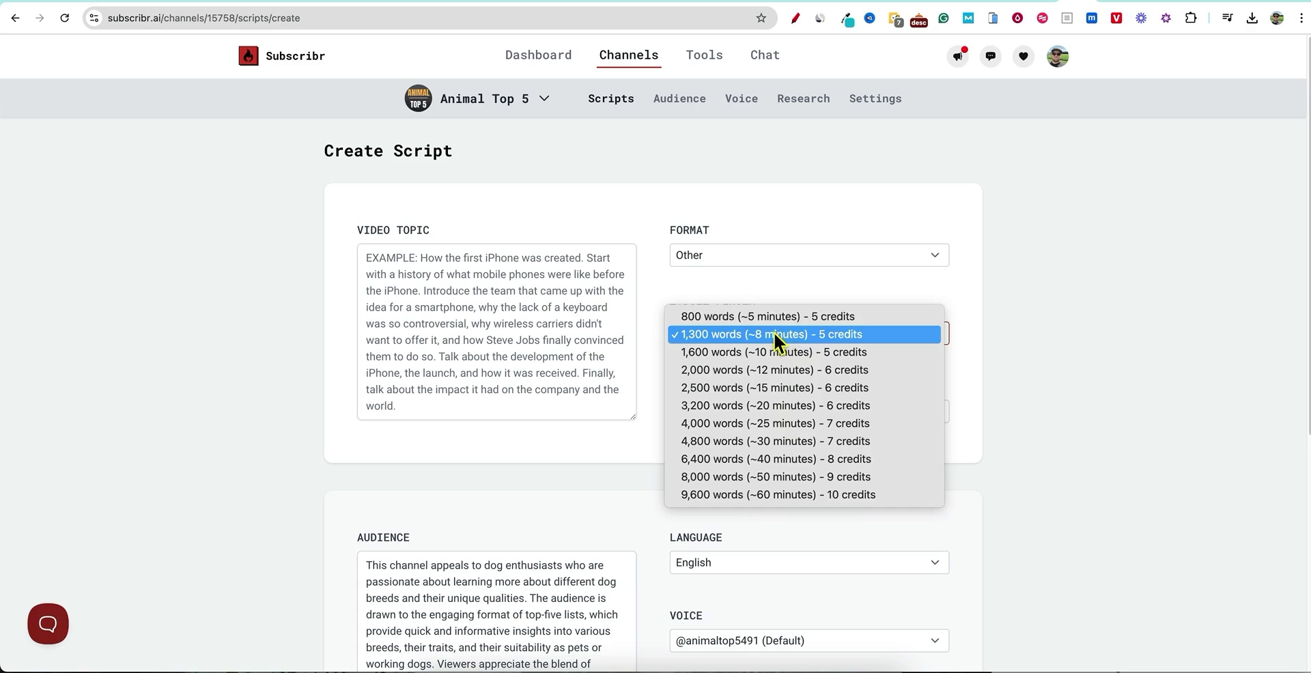
click(760, 317)
click(780, 256)
click(723, 311)
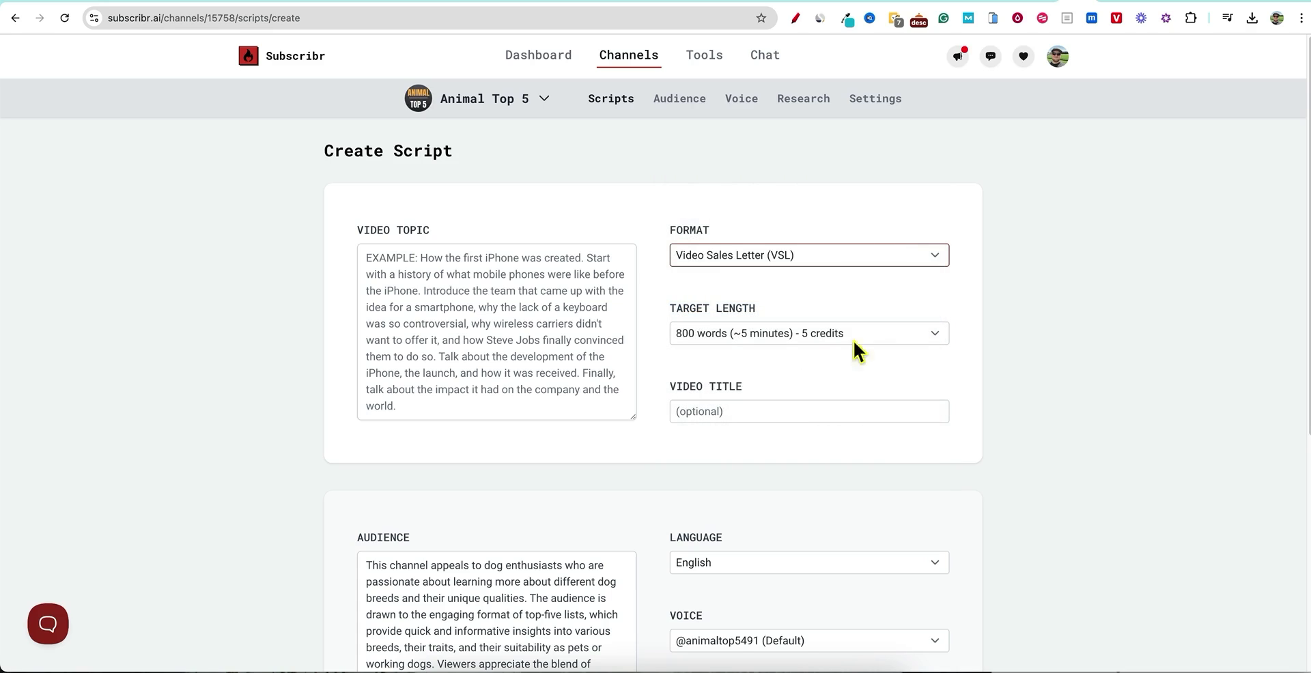
click(512, 371)
scroll(519, 375, down, 3)
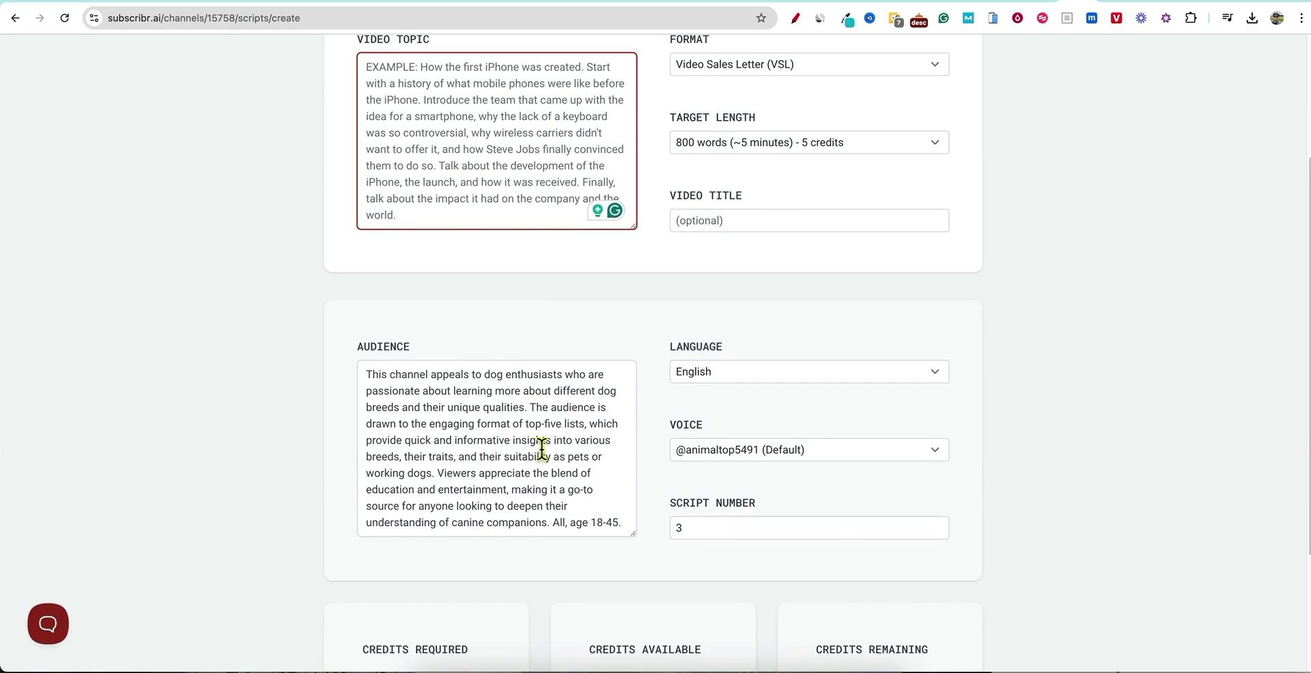
scroll(538, 448, up, 3)
- In Claude's Article Summary Requested chat, begin a message reading 'now for this sales page'
click(1172, 4)
click(491, 630)
text(now for this sales page)
- Get Claude's detailed summary of the pasted sales page and paste it as the video topic
key(super+v)
text(give)
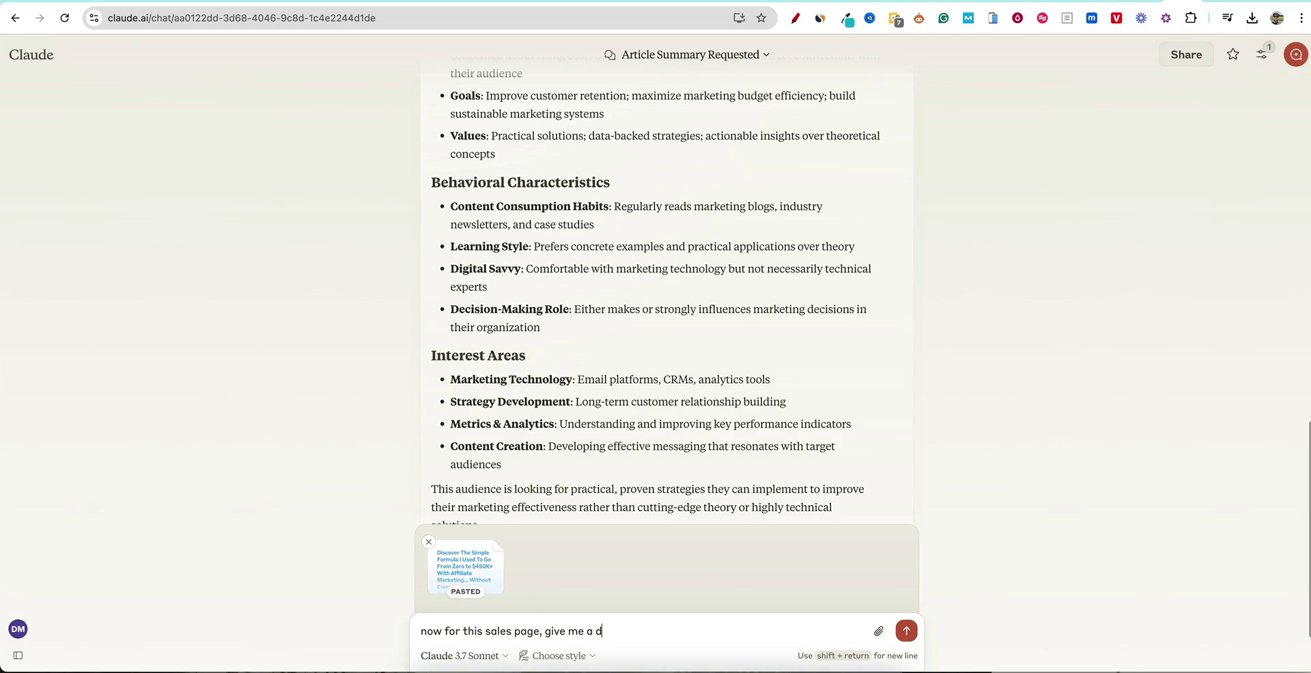
text( me a detailed summary and pain points and benefits.)
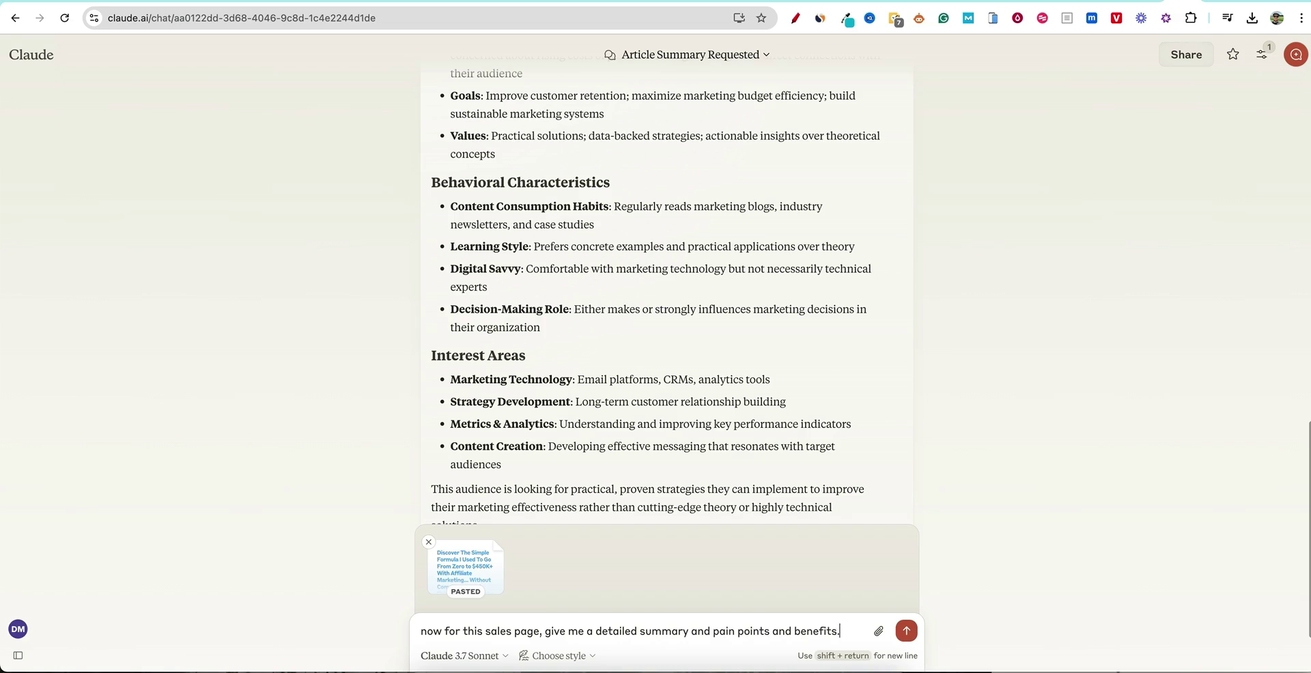
key(Return)
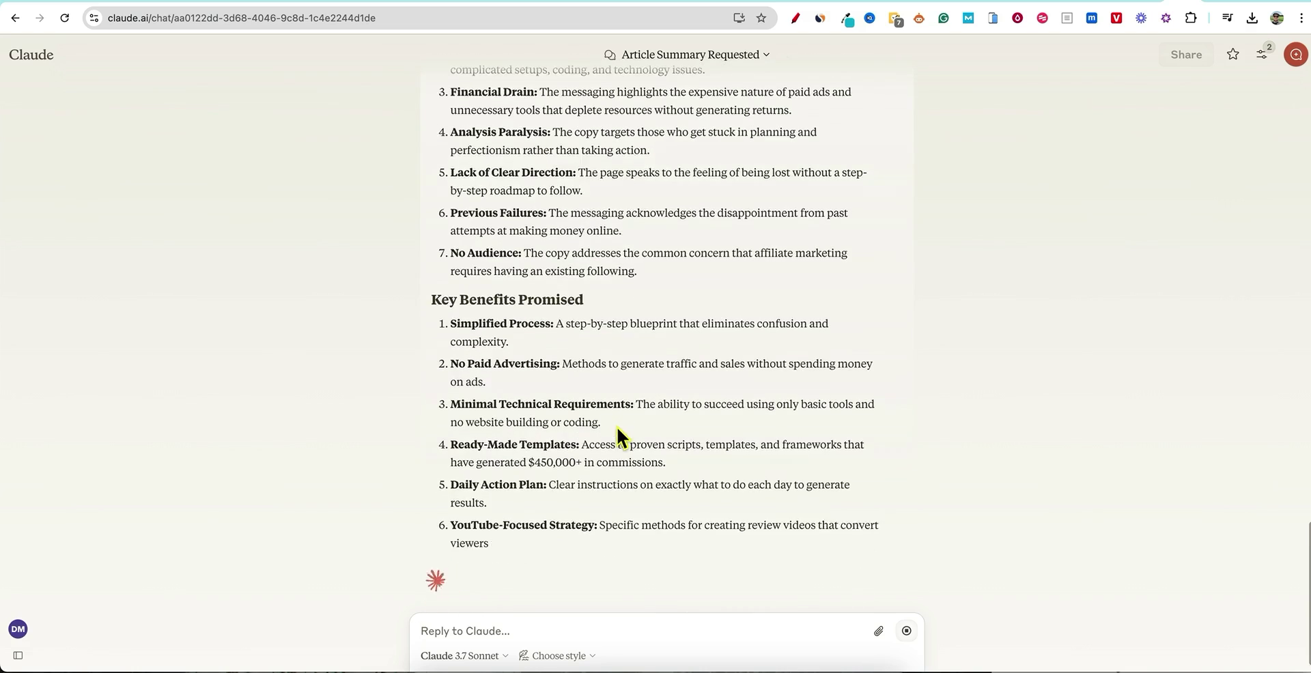
click(831, 547)
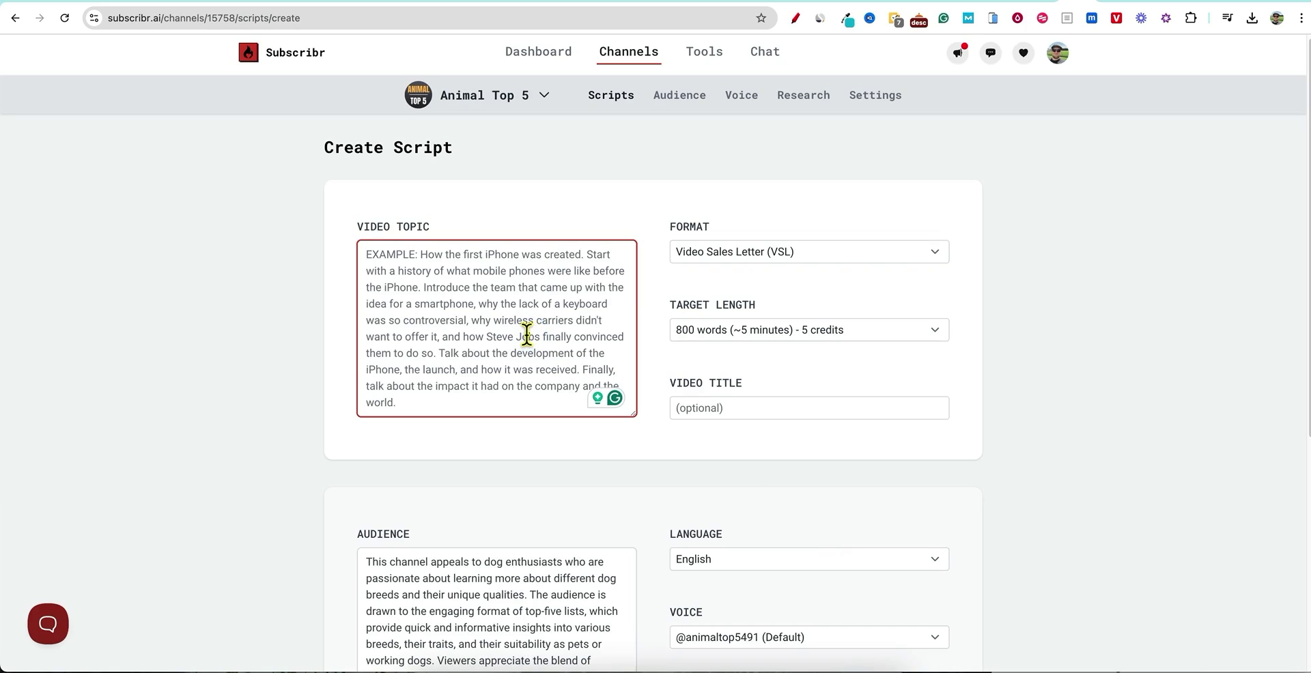
key(super+v)
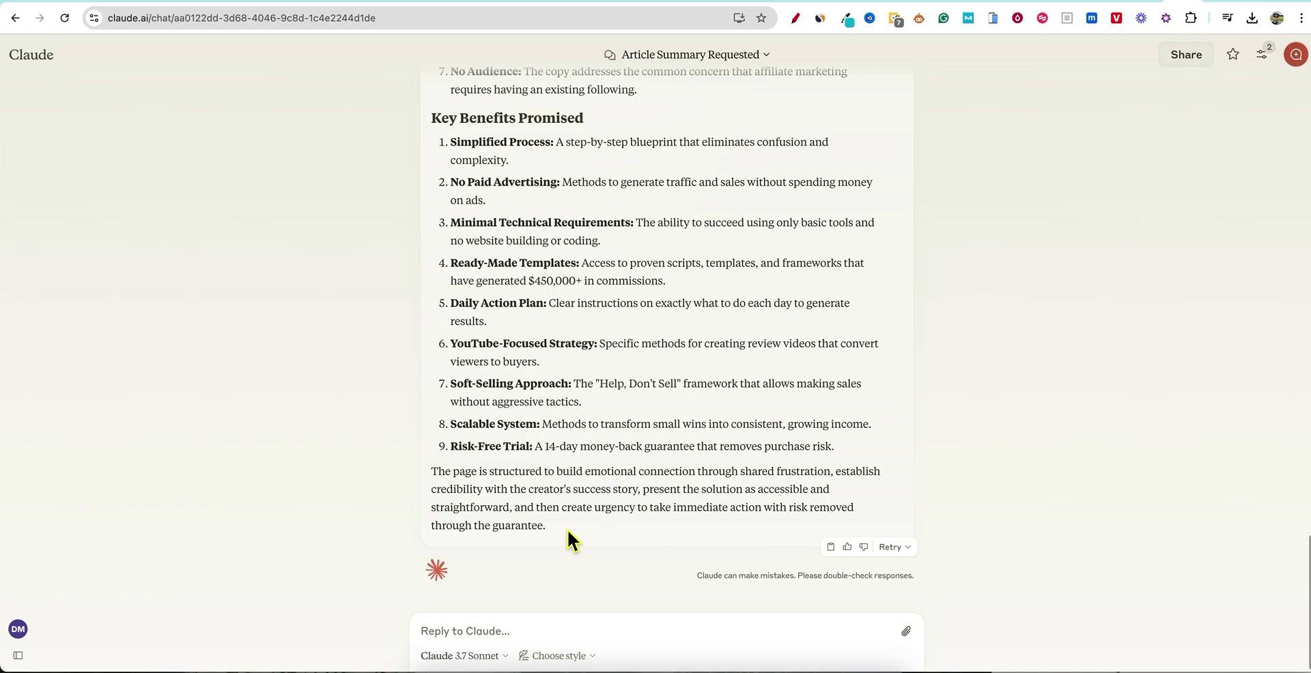
- Count the words in Claude's sales page summary with Word Counter Plus: 346 words
drag(567, 527, 424, 310)
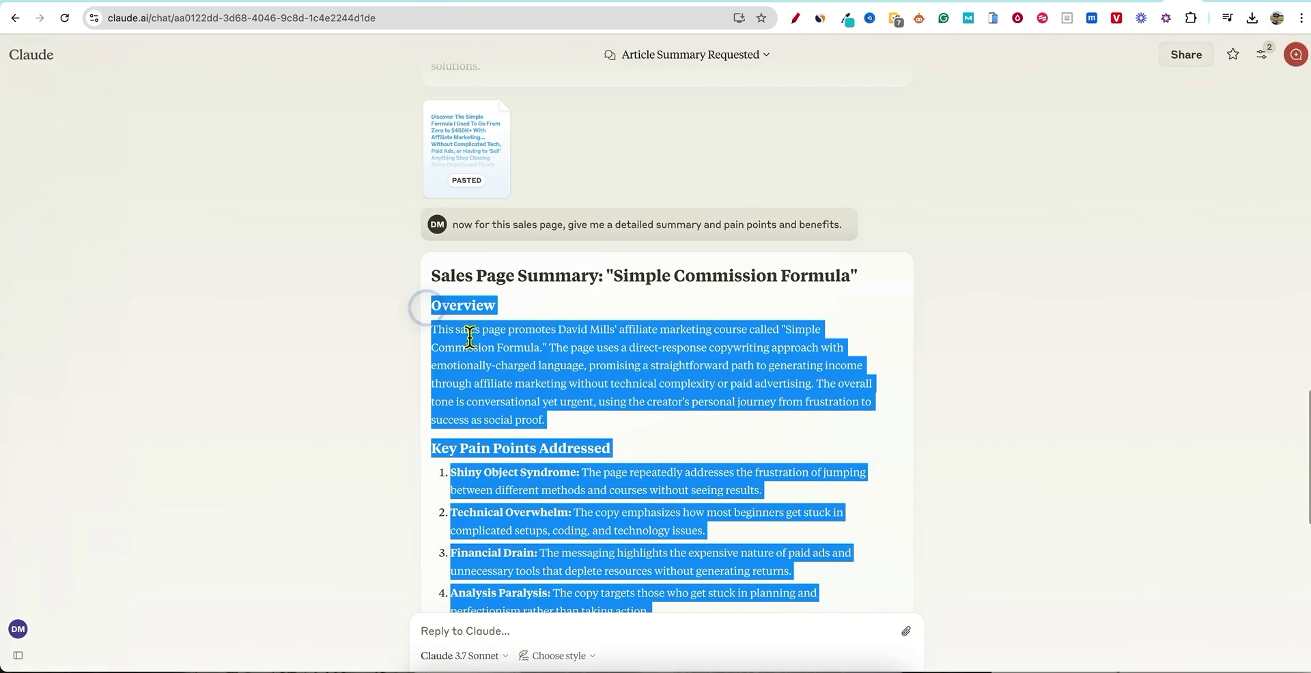
right_click(495, 365)
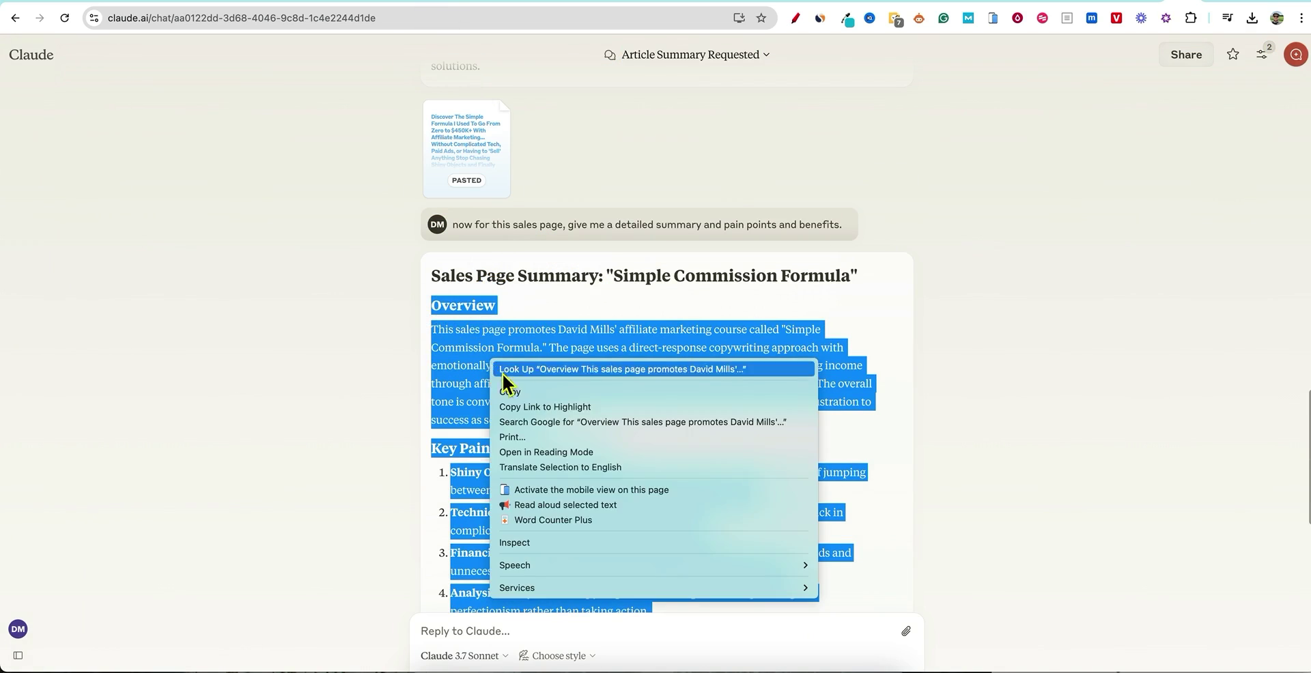
click(567, 520)
drag(690, 209, 642, 209)
click(690, 269)
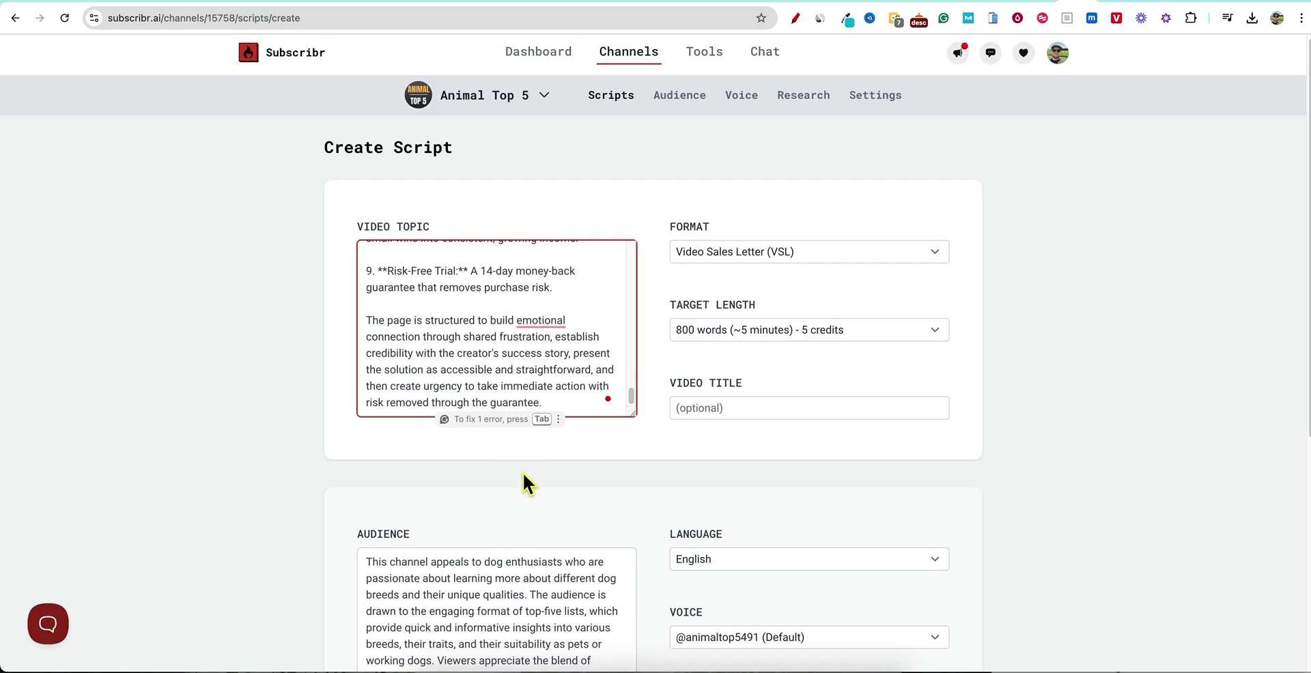
scroll(523, 472, down, 4)
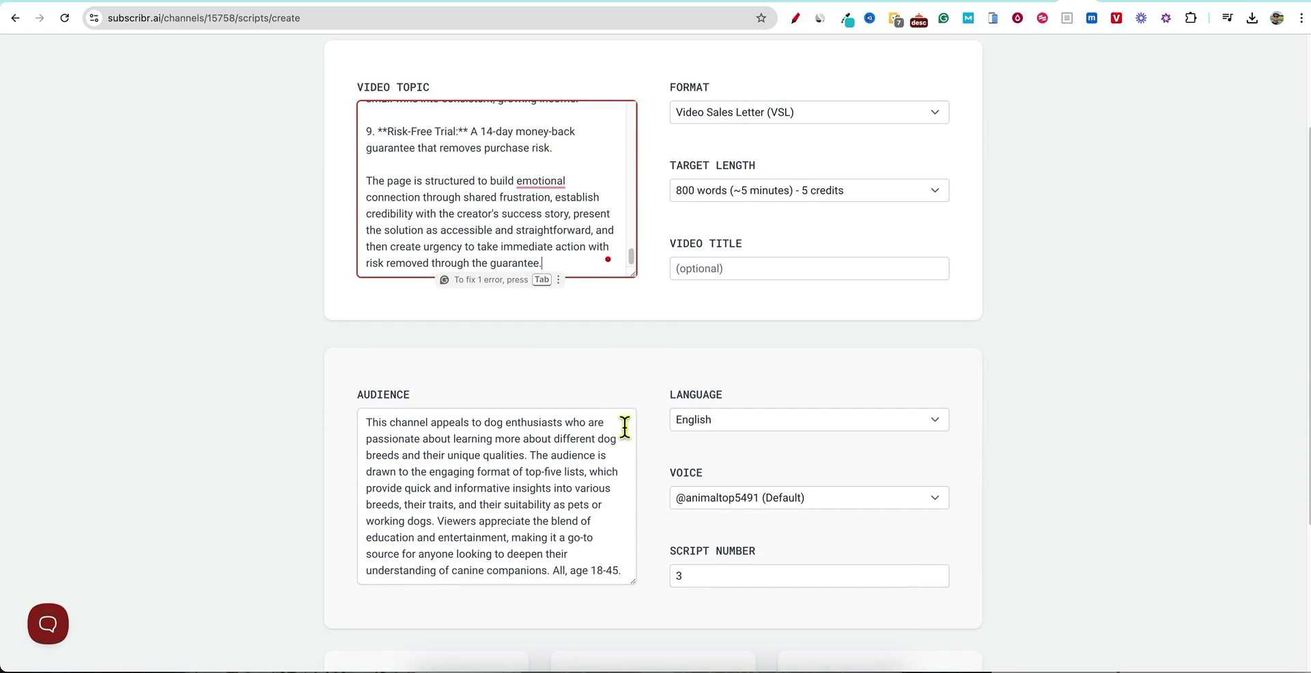
key(ctrl+Tab)
- Ask Claude for a customer profile and select its entire response
click(548, 633)
text(now d)
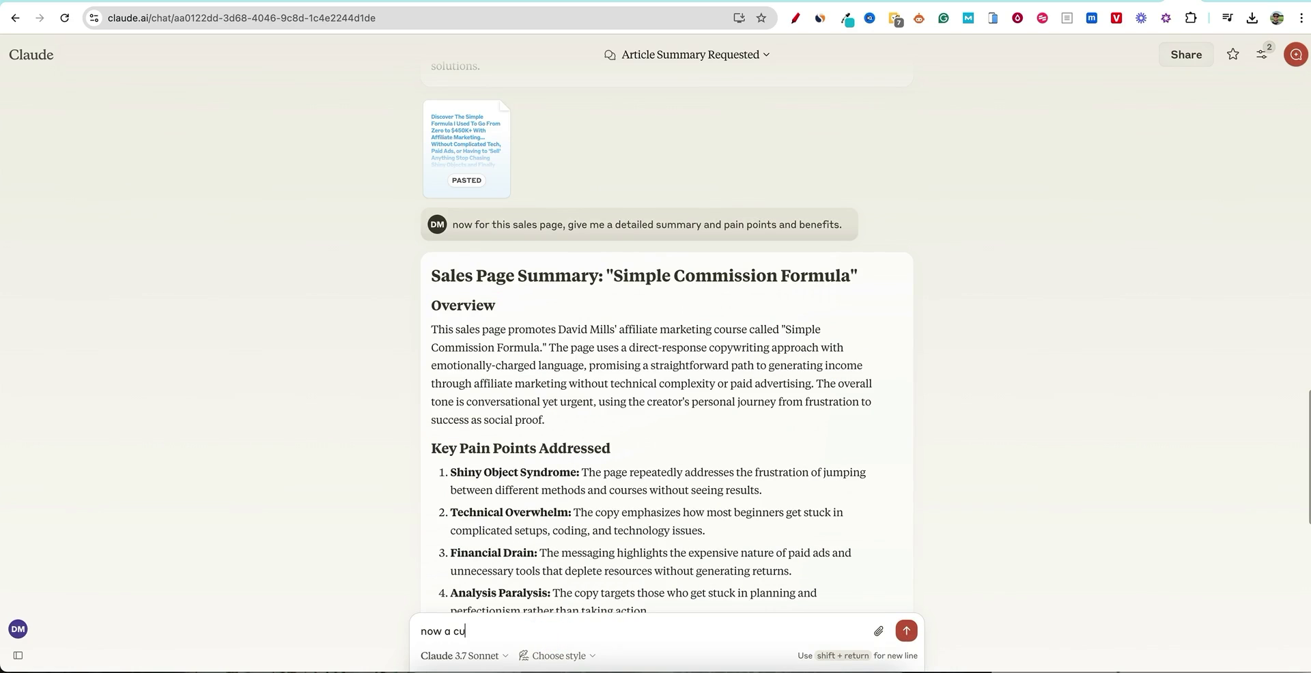
text( customer profile.)
key(Return)
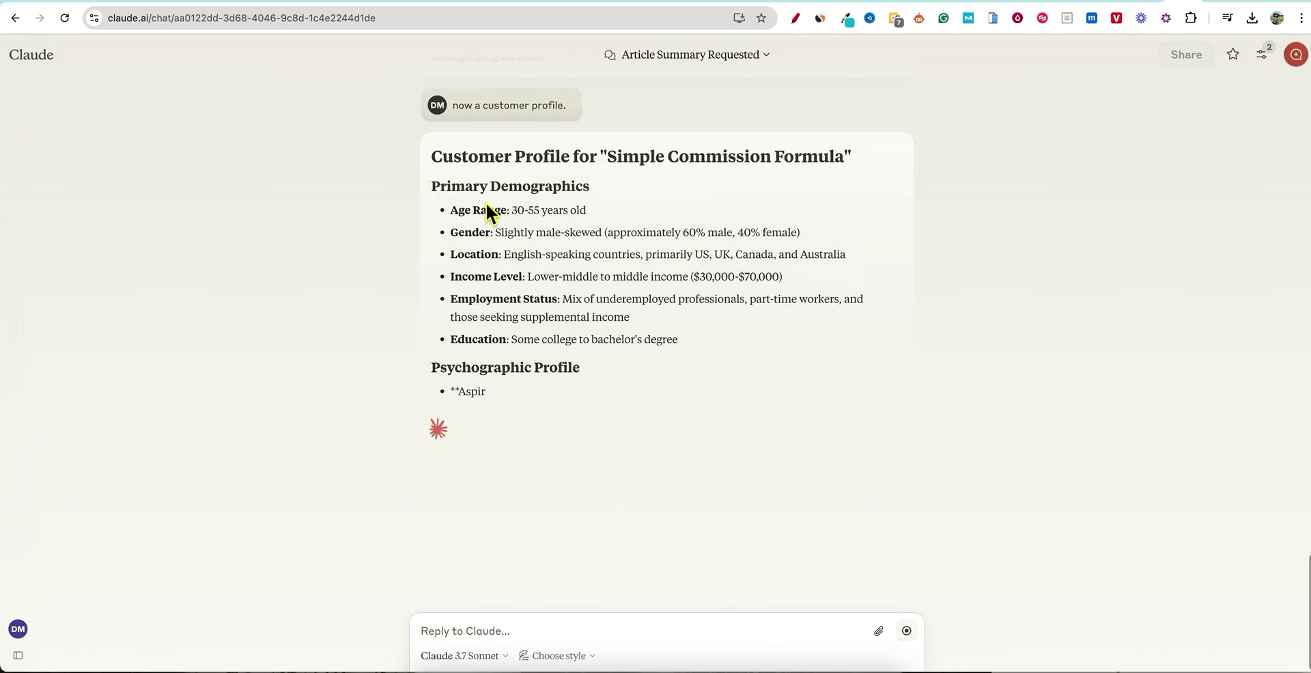
drag(430, 151, 861, 543)
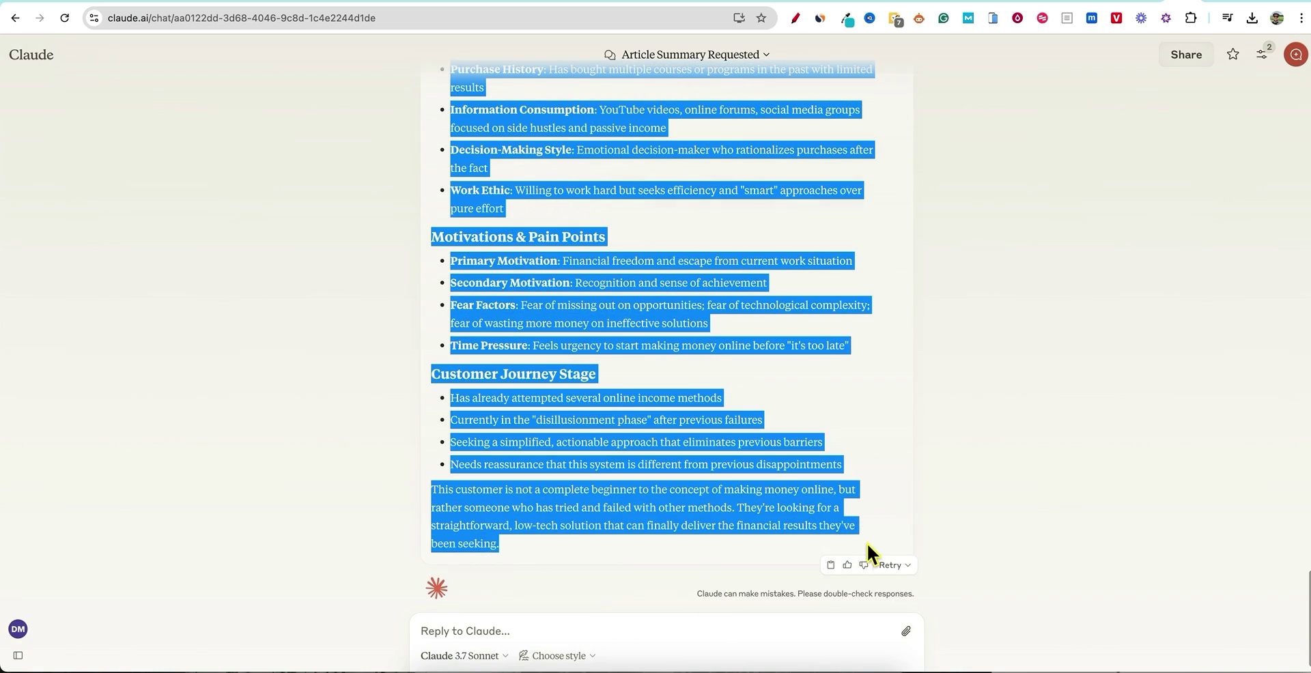
- Replace the script's dog-channel Audience text with the copied customer profile
key(ctrl+Tab)
click(461, 461)
key(ctrl+a)
key(ctrl+v)
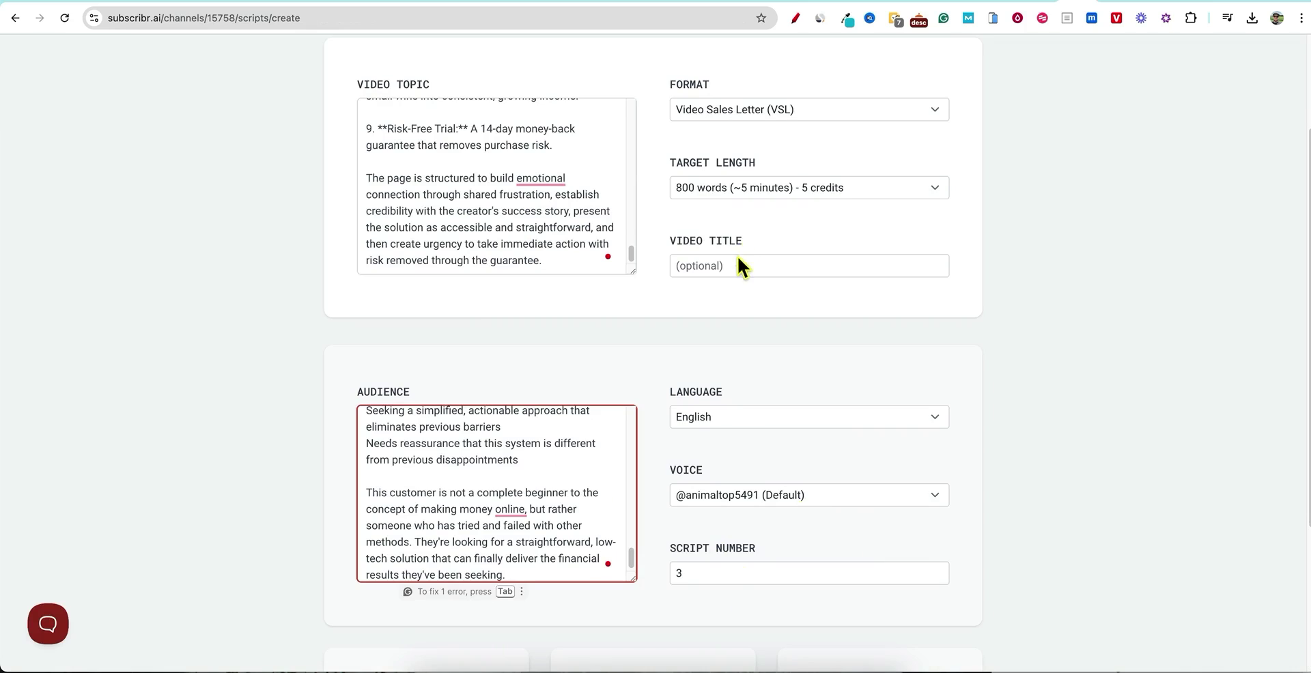
- Create the VSL script from the filled-in form
scroll(740, 259, up, 1)
scroll(886, 476, down, 4)
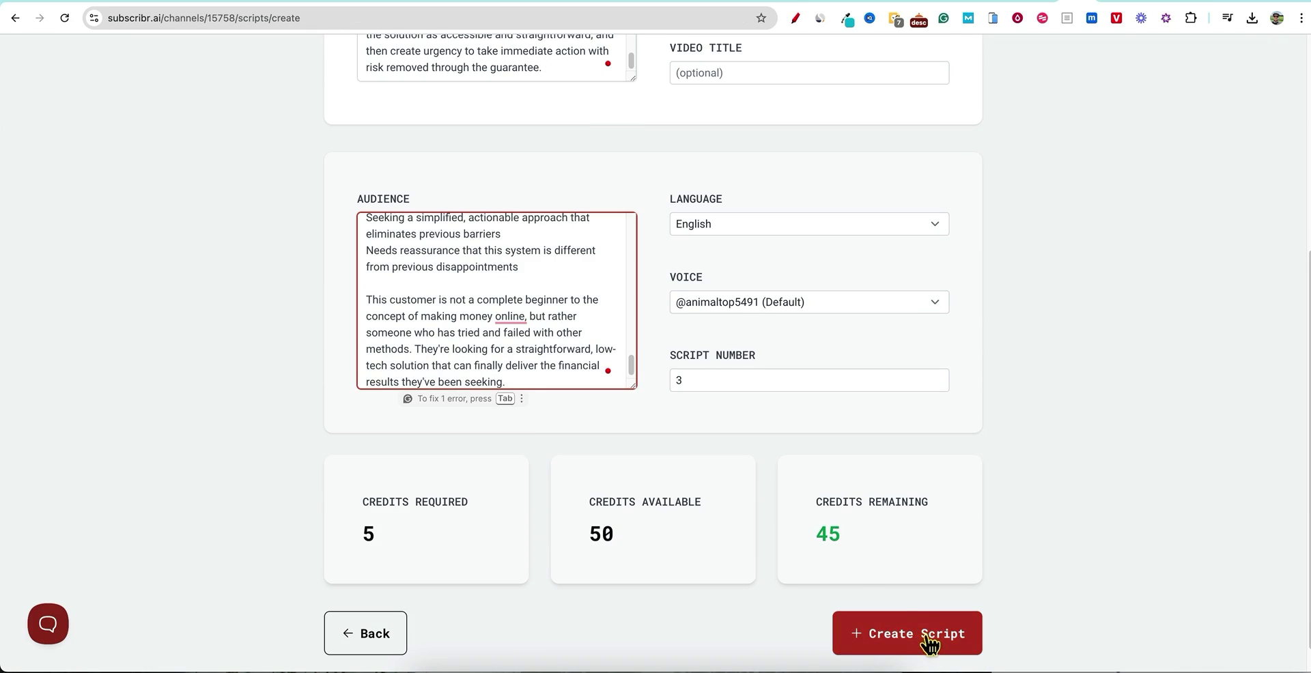
click(933, 607)
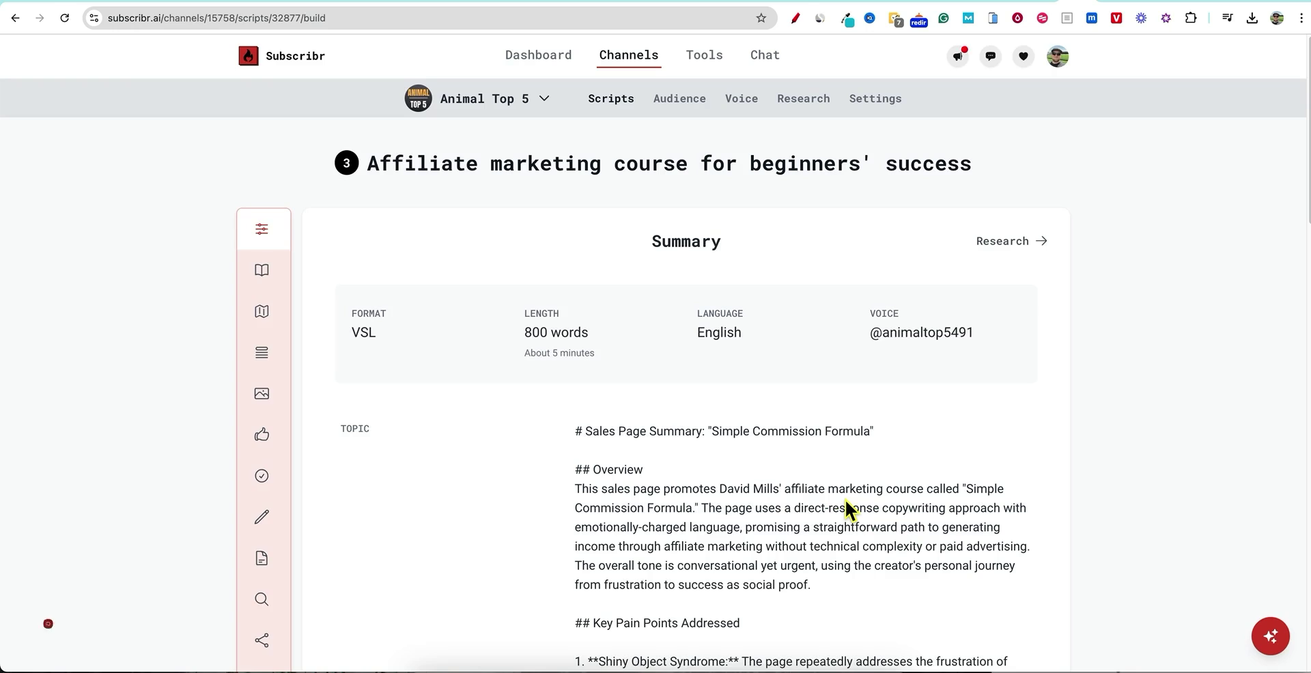
- Add the Simple Commission Formula sales page URL as a research source
scroll(837, 459, down, 5)
scroll(840, 458, down, 15)
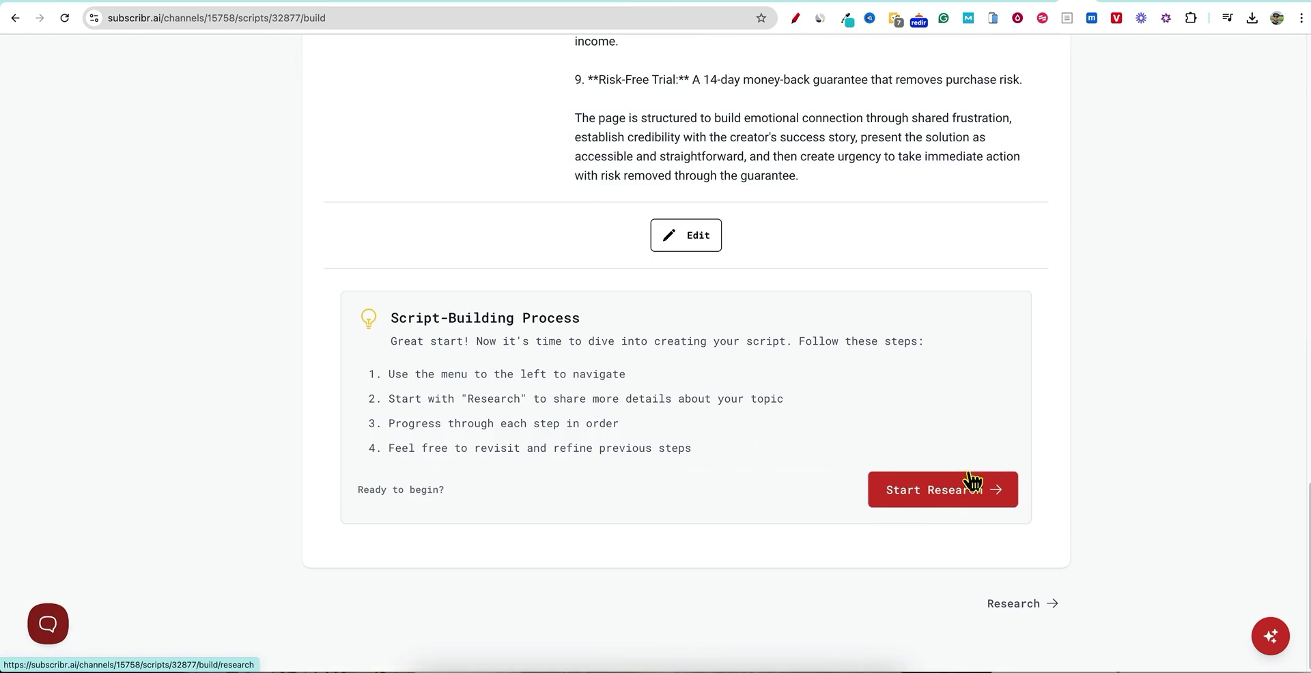
click(990, 509)
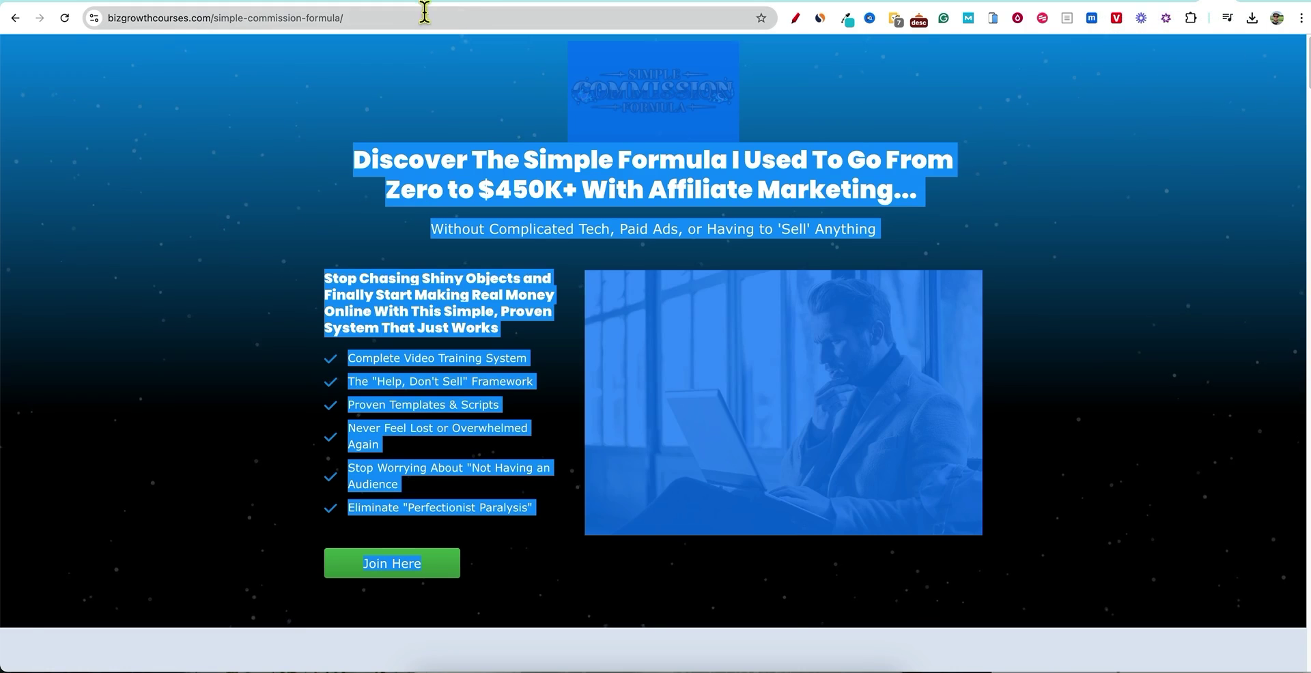
click(413, 18)
key(super+c)
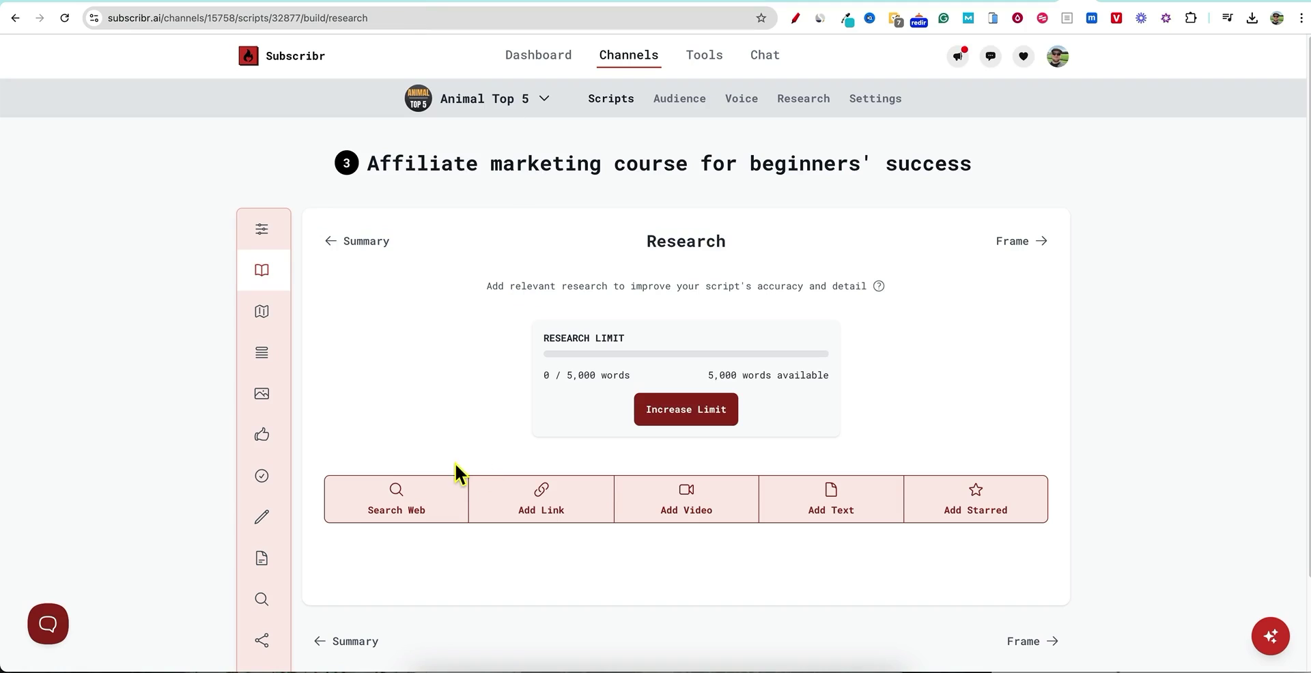
click(499, 496)
key(super+v)
click(812, 460)
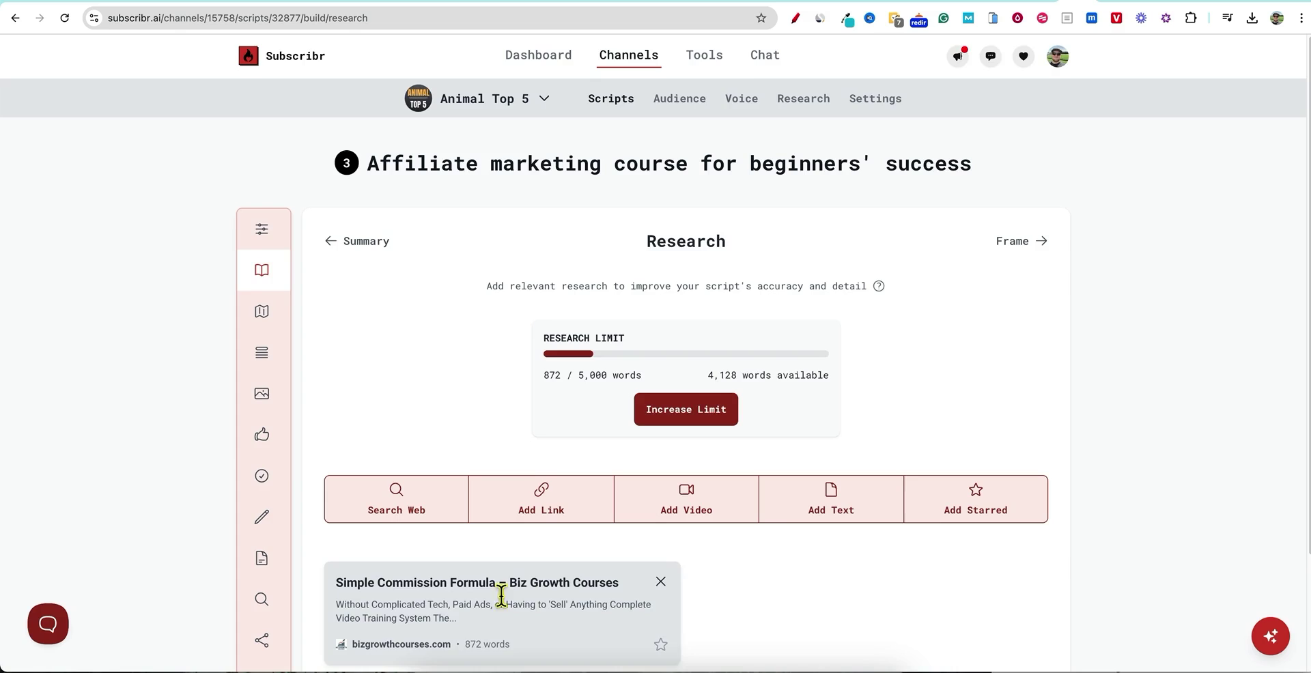
scroll(790, 521, down, 2)
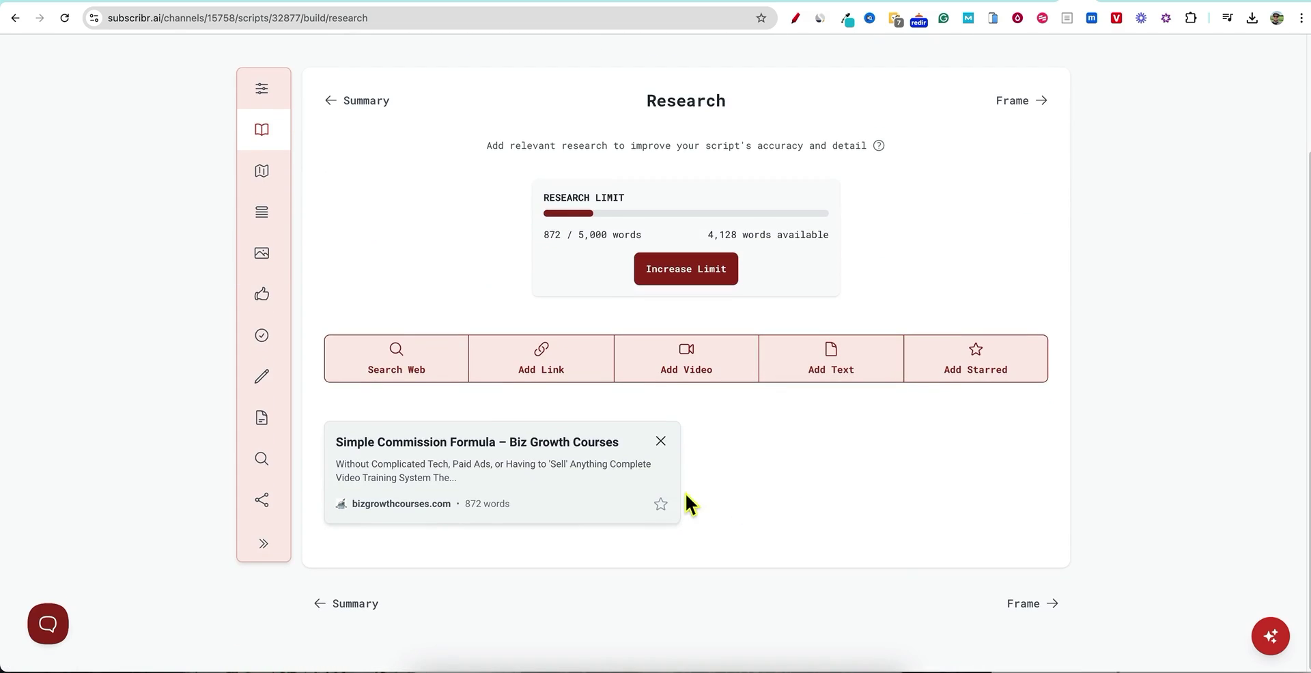
click(1034, 613)
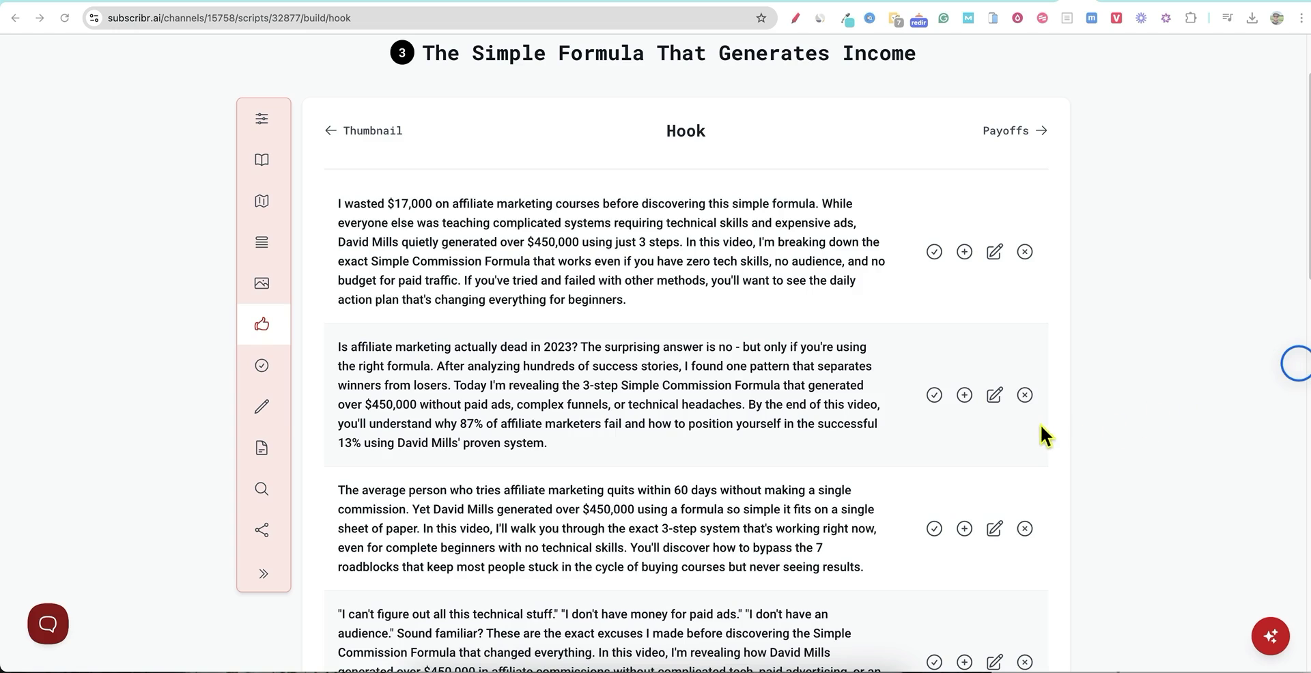
- Choose the fourth hook, the one opening with three excuses, and continue to Payoffs
scroll(756, 441, down, 1)
scroll(755, 443, down, 1)
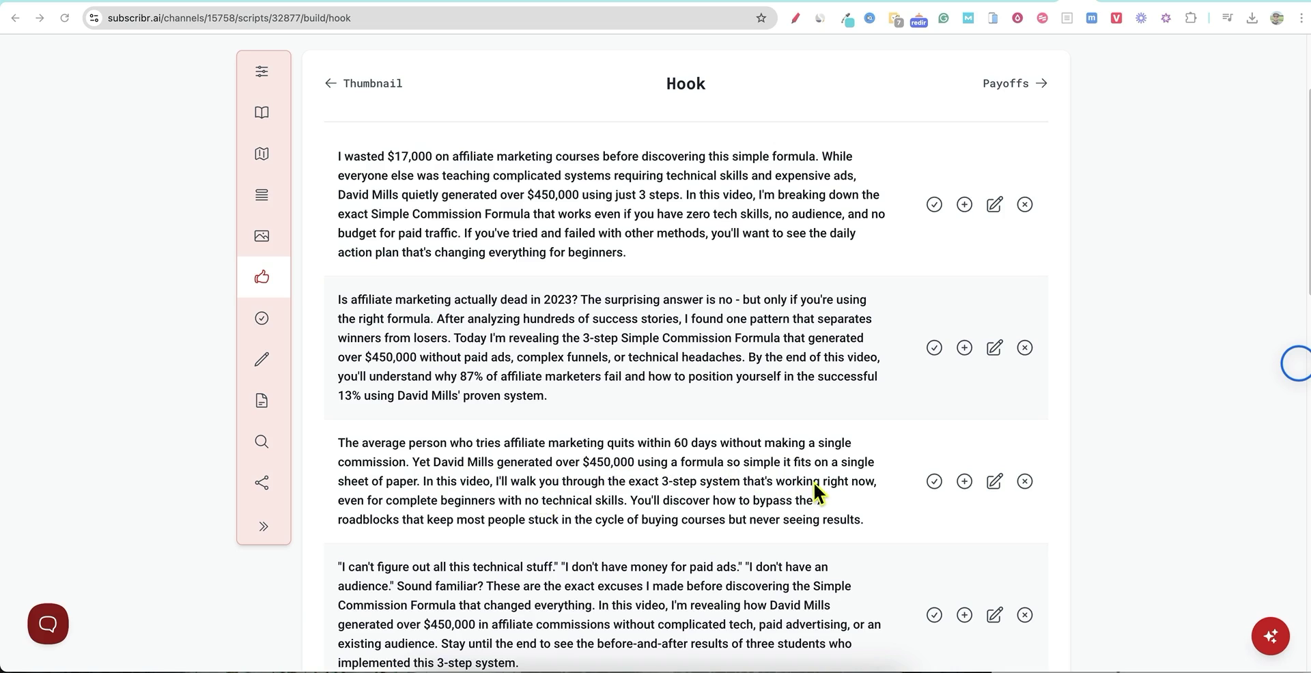
scroll(657, 543, down, 3)
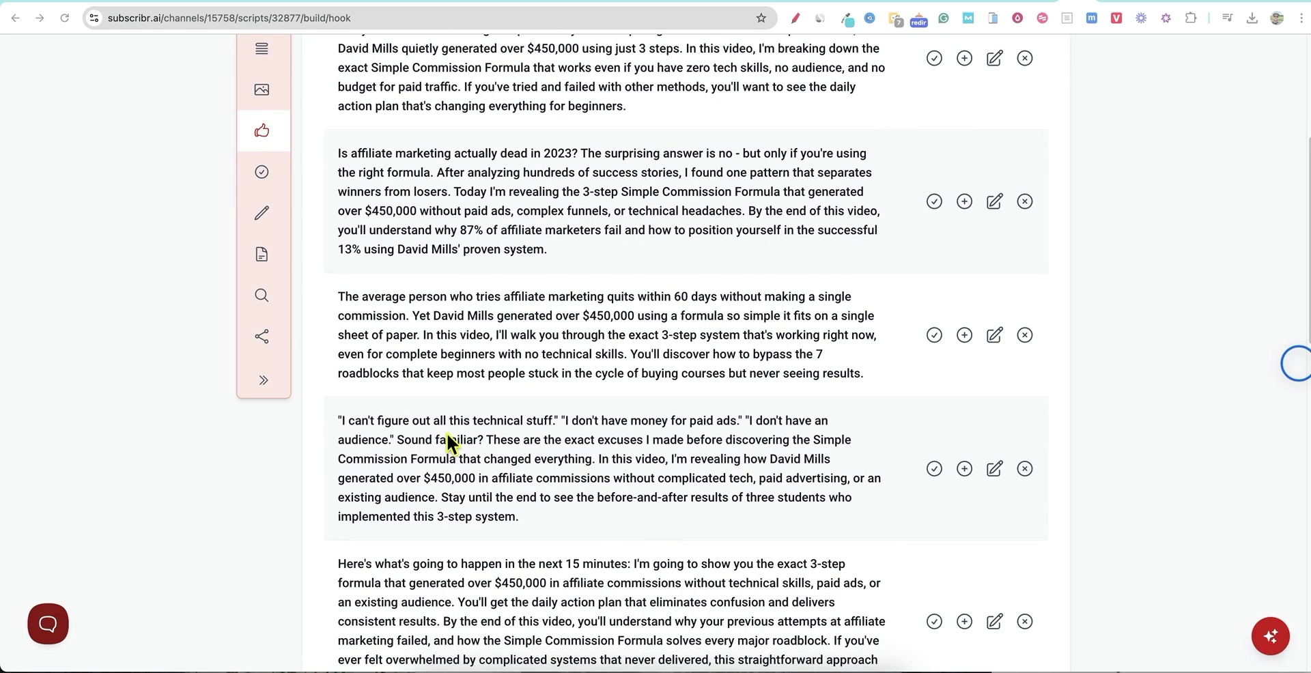
scroll(447, 440, up, 1)
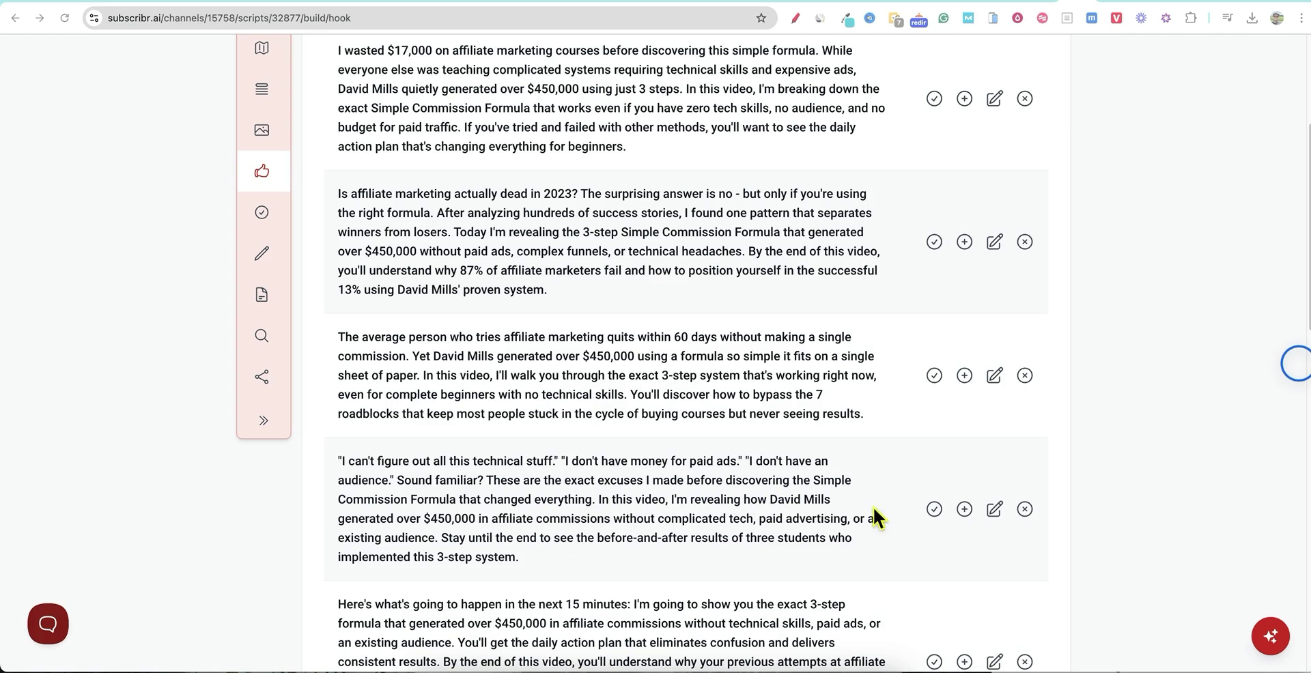
click(934, 510)
click(937, 524)
scroll(951, 538, down, 6)
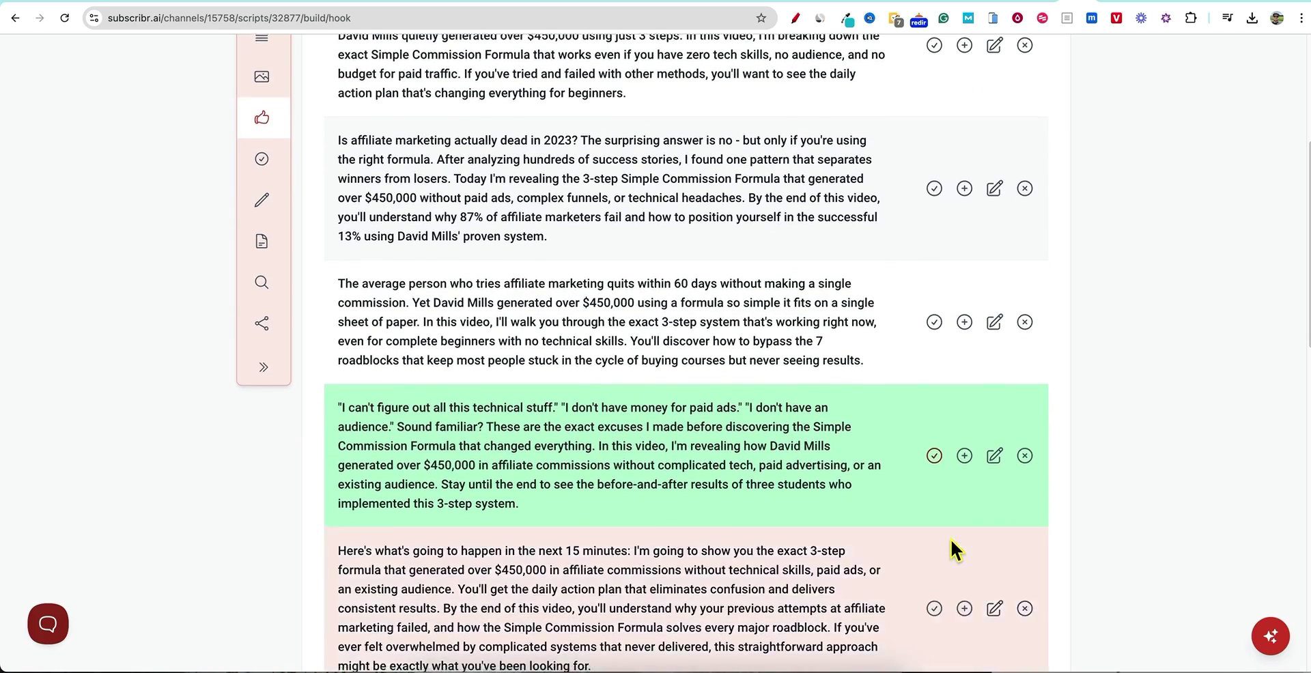
scroll(982, 557, down, 8)
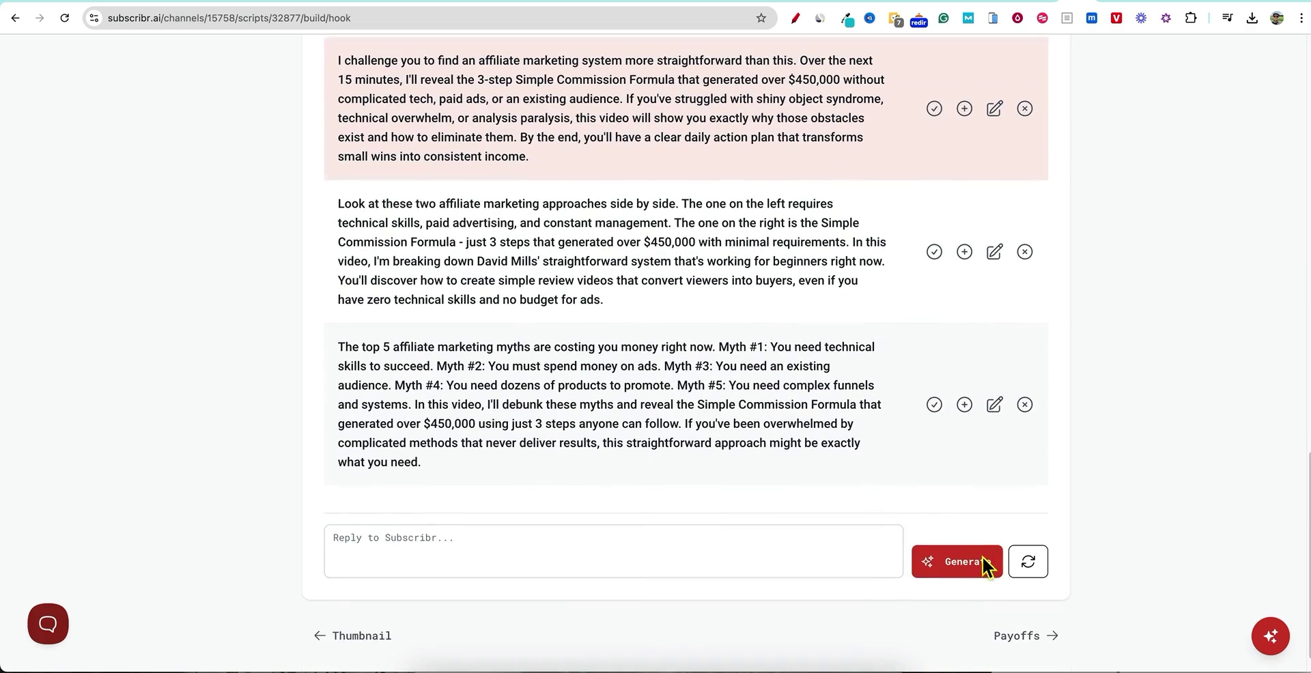
scroll(1004, 594, down, 1)
click(1025, 604)
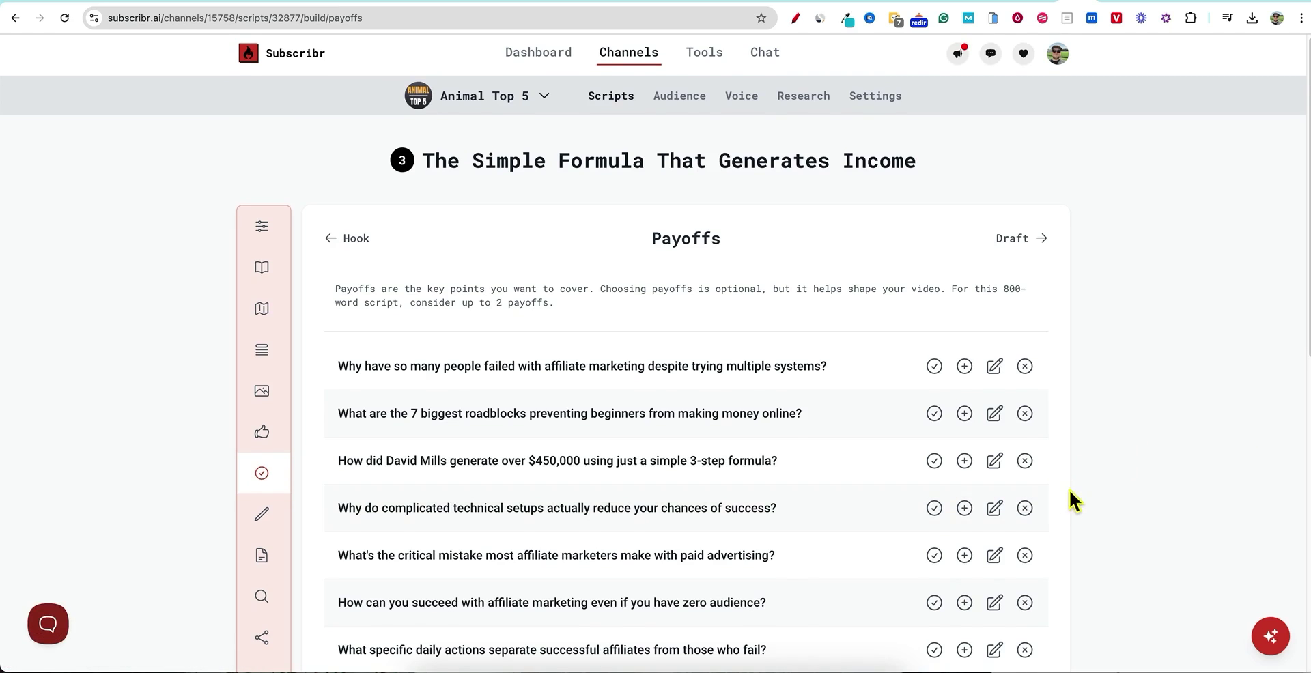
scroll(1240, 398, down, 1)
- Generate the four-section script outline in the Draft step
click(1300, 369)
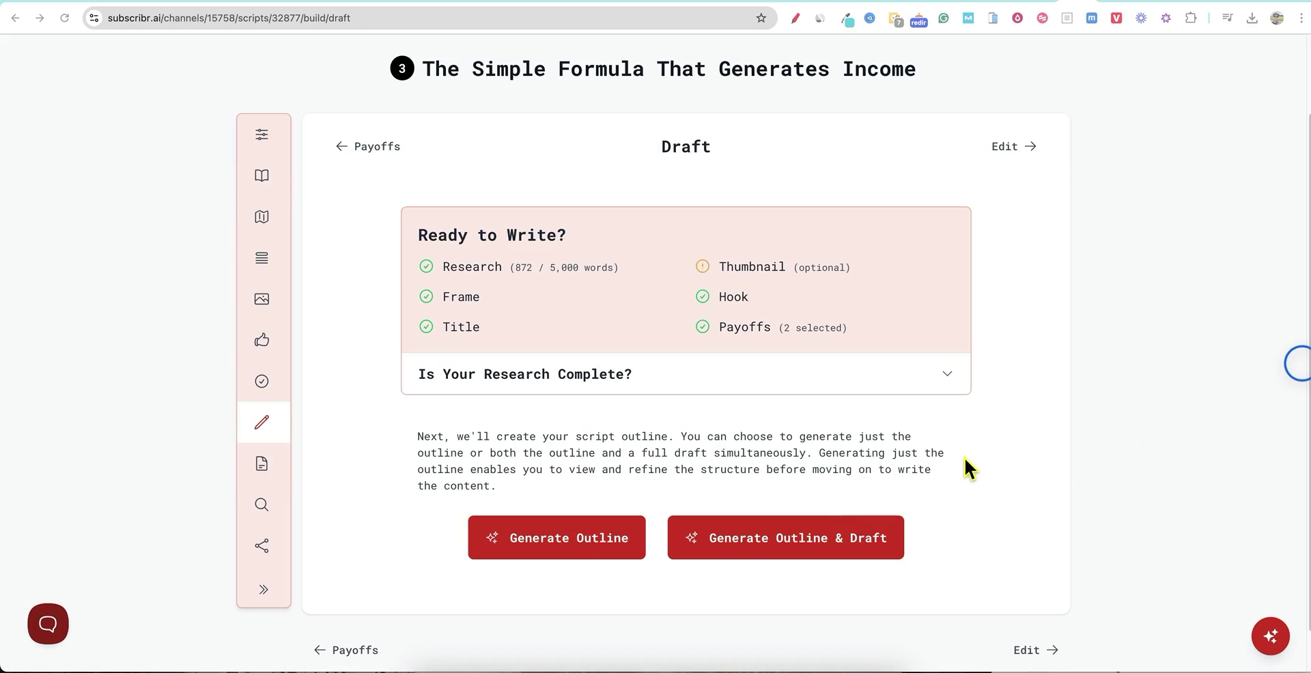
click(564, 550)
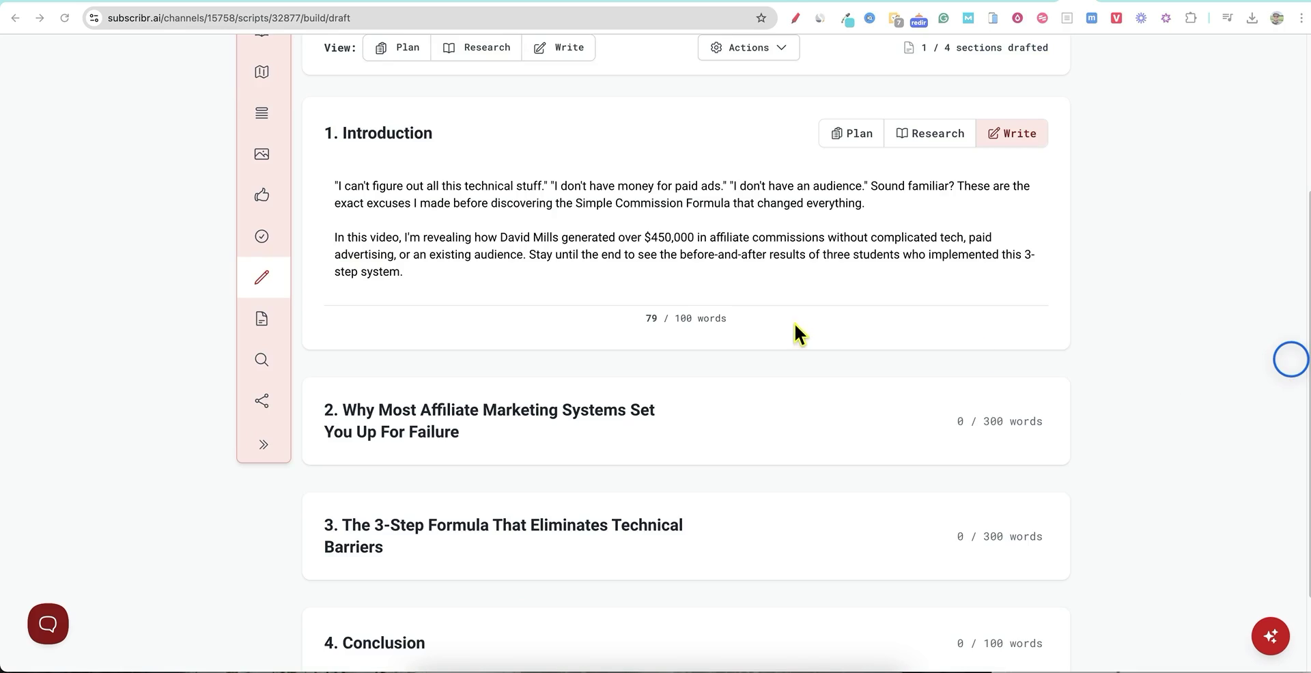
scroll(539, 253, up, 1)
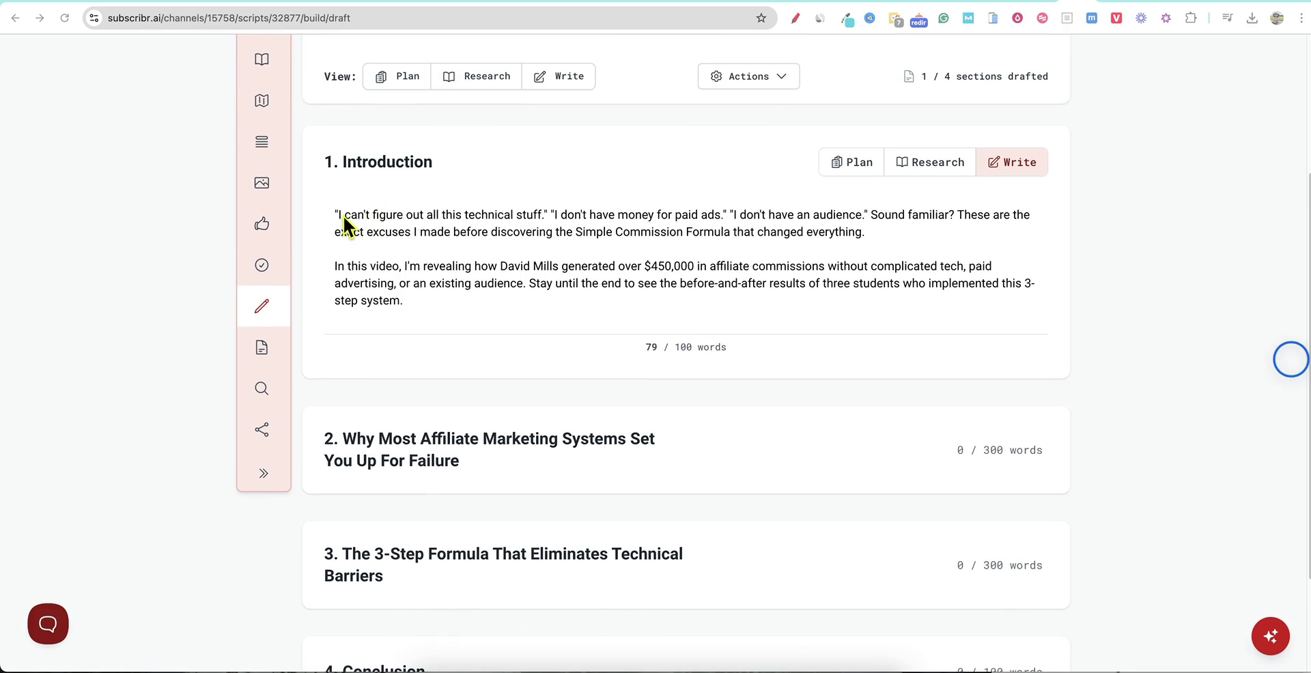
scroll(635, 375, down, 2)
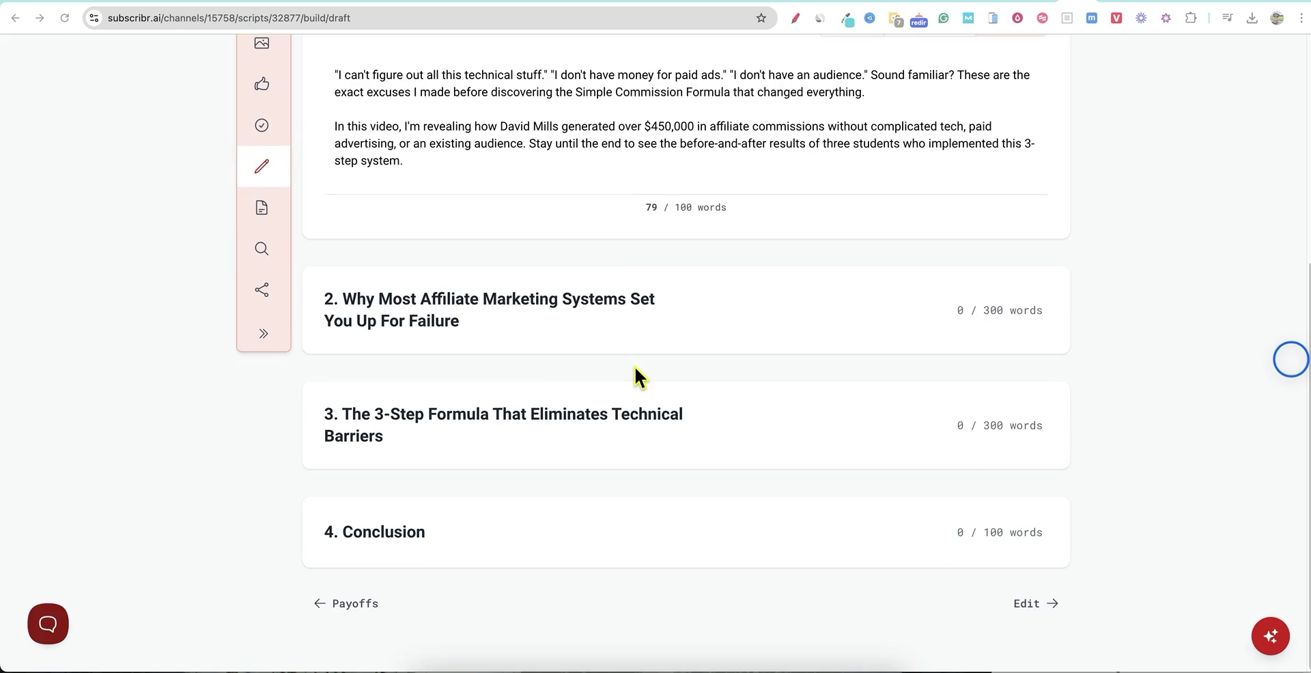
- Expand sections 2 and 3 and draft 'The 3-Step Formula That Eliminates Technical Barriers'
click(531, 315)
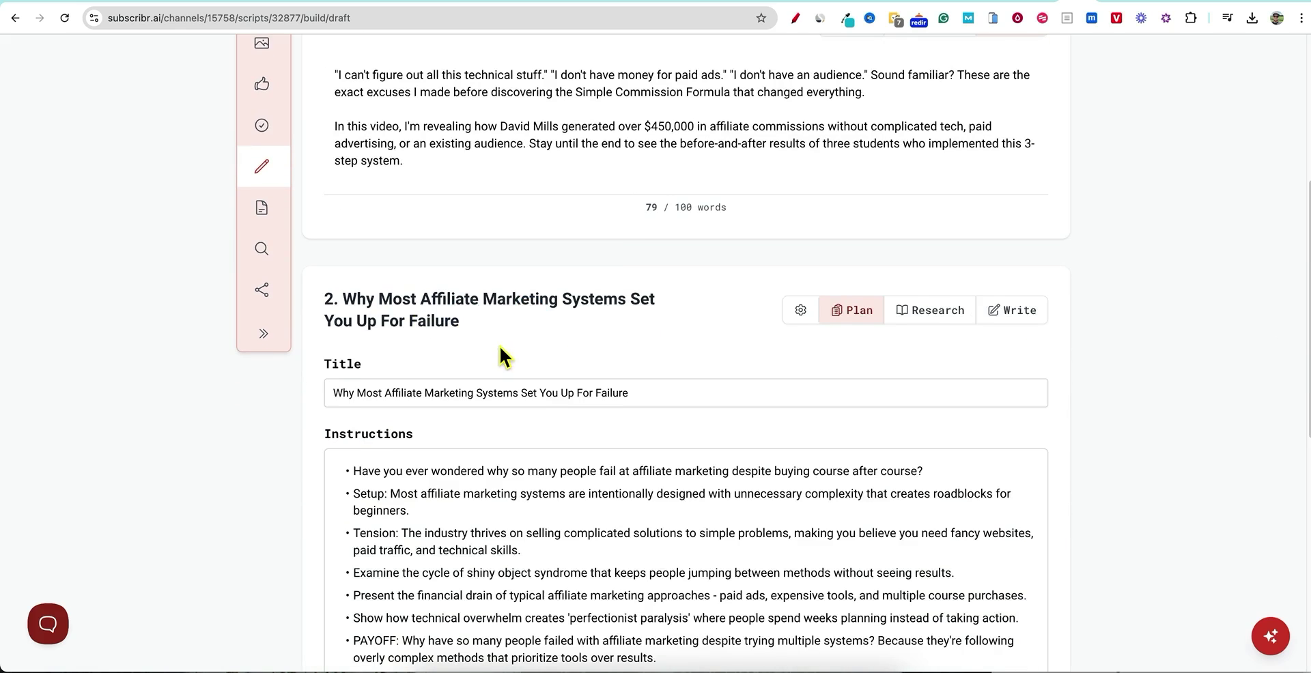
scroll(500, 352, down, 1)
drag(413, 361, 691, 360)
scroll(595, 407, down, 3)
scroll(576, 375, down, 4)
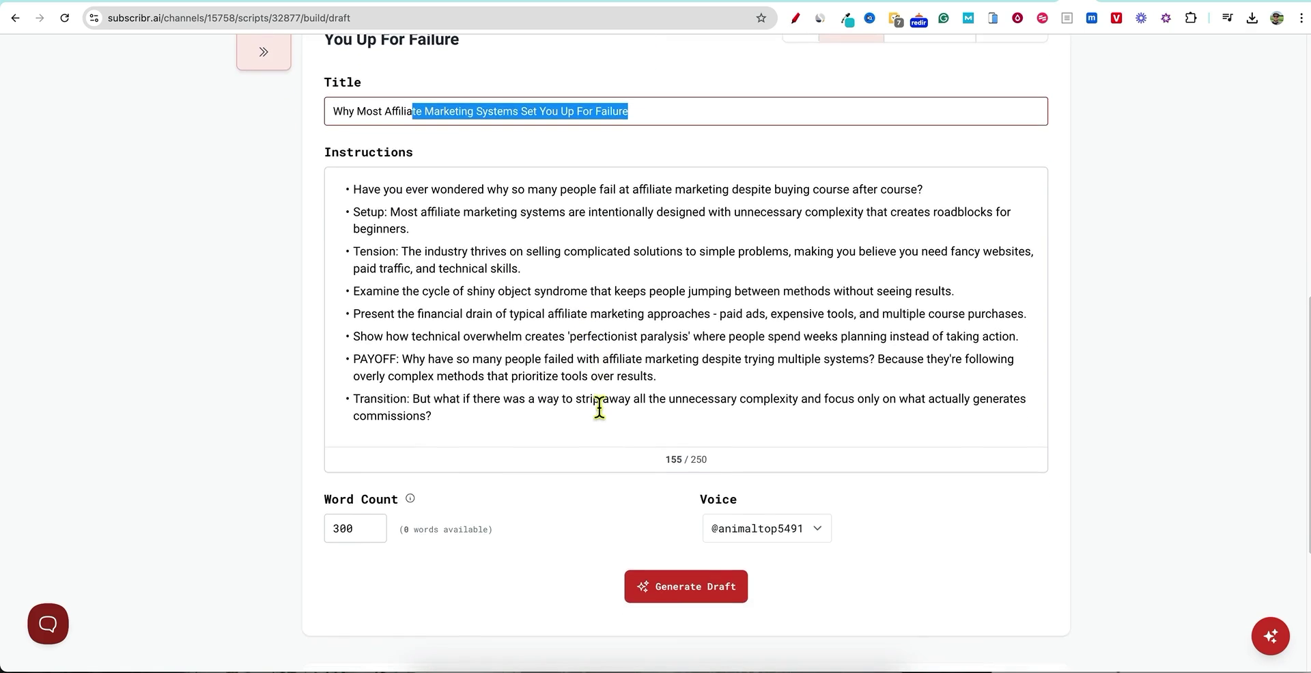
scroll(599, 407, down, 2)
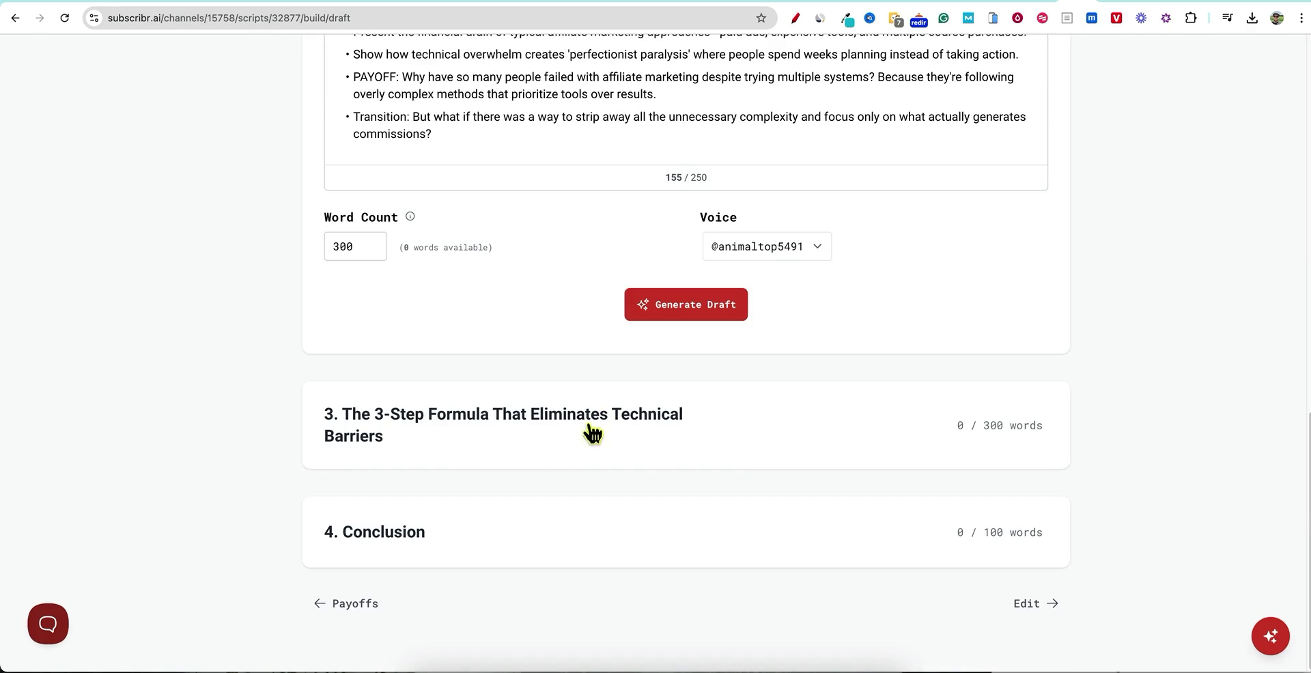
click(521, 443)
scroll(536, 357, down, 9)
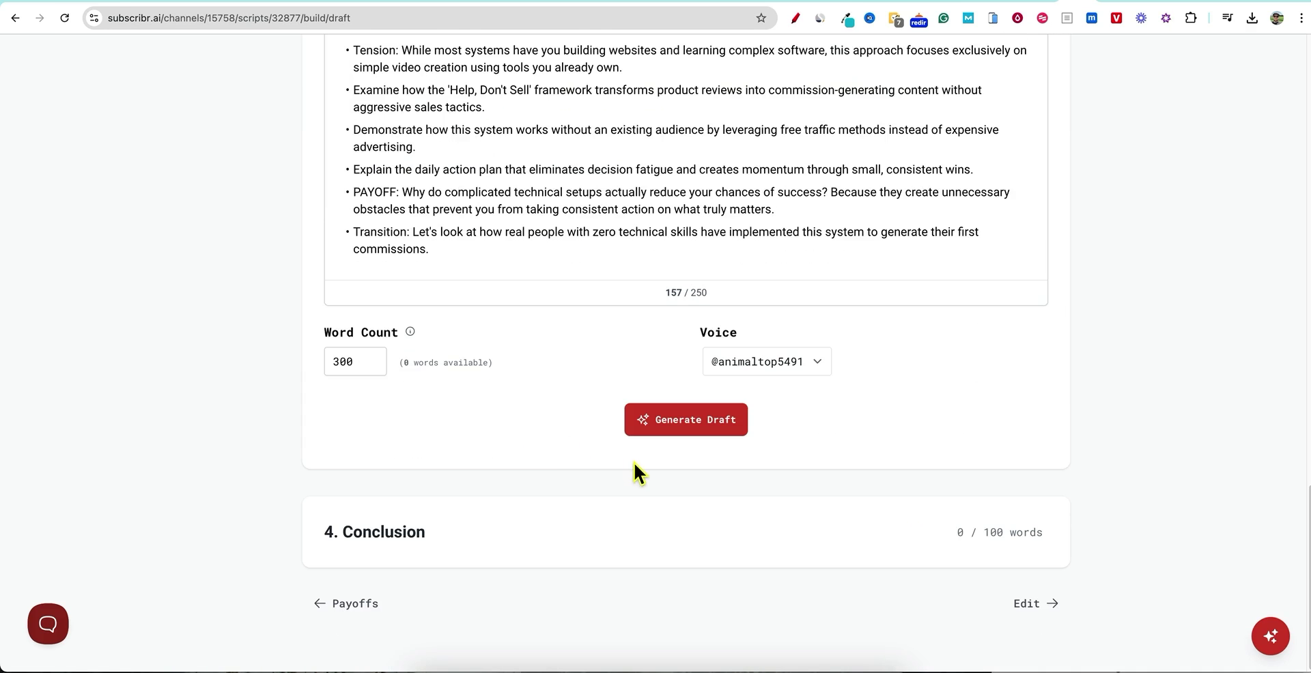
click(699, 432)
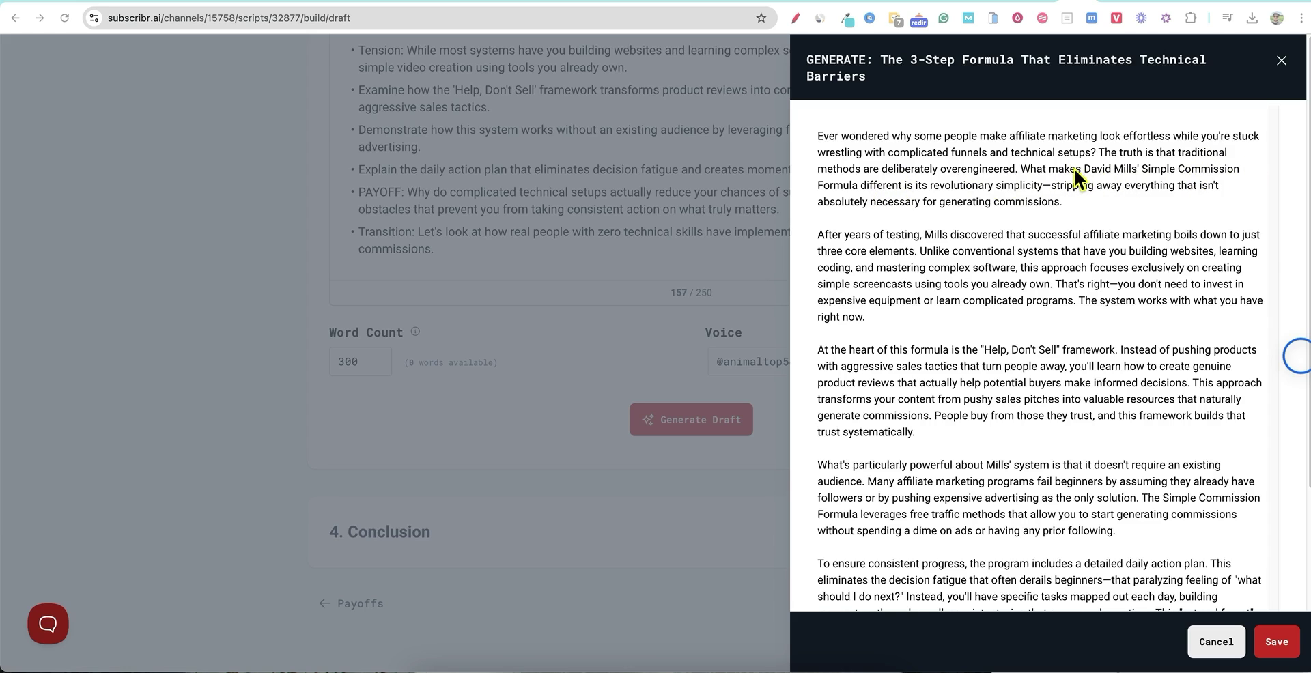
click(1199, 171)
- Save the generated section 3 draft (368 / 300 words) into the script and advance to Edit
scroll(1059, 315, down, 1)
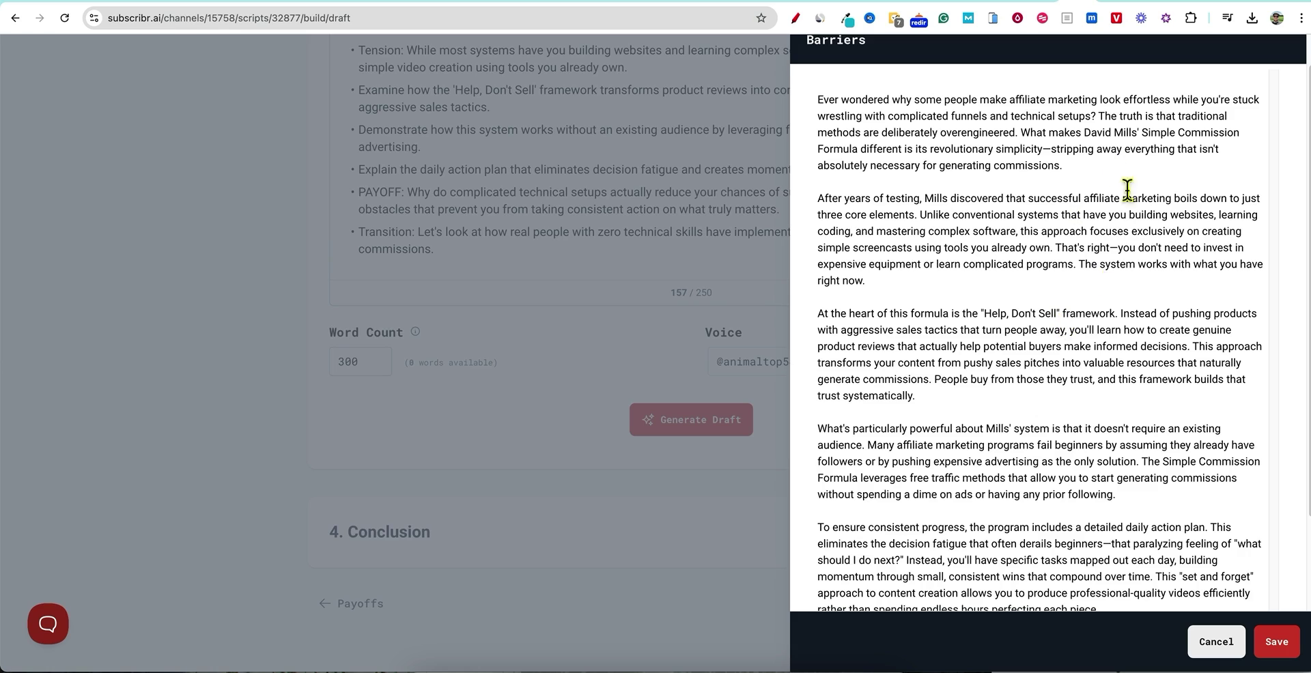
scroll(1062, 397, down, 3)
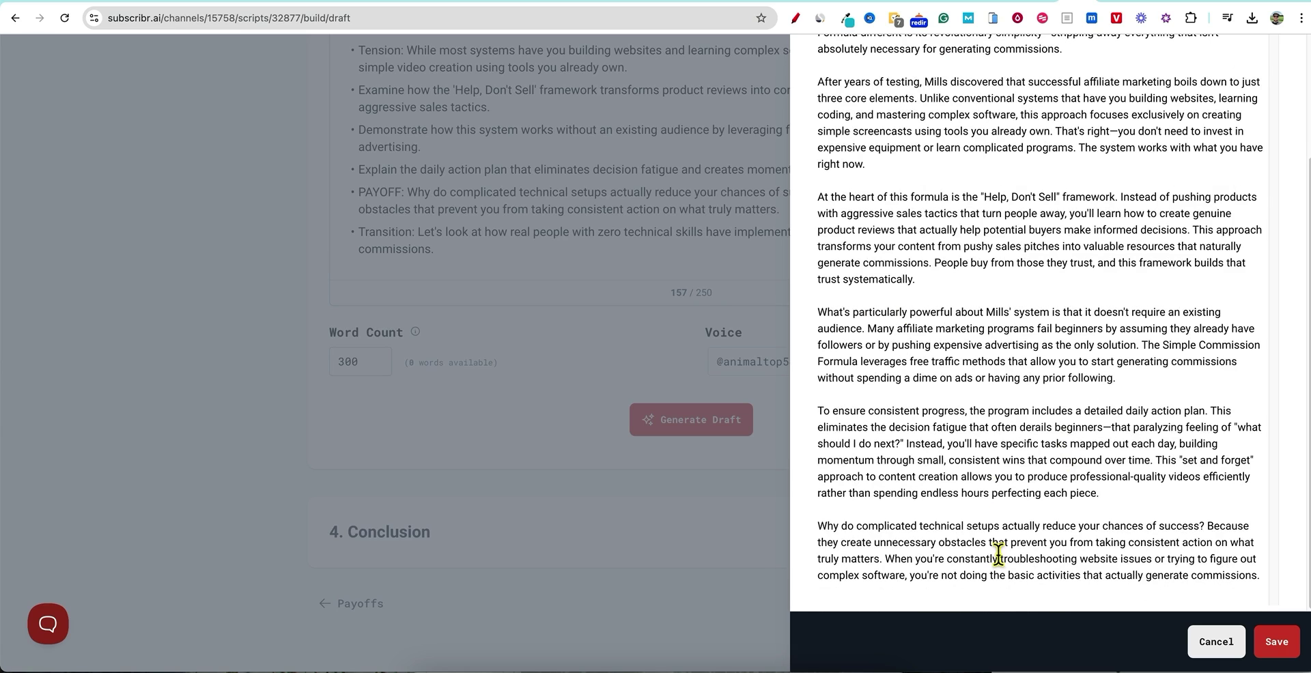
click(1277, 644)
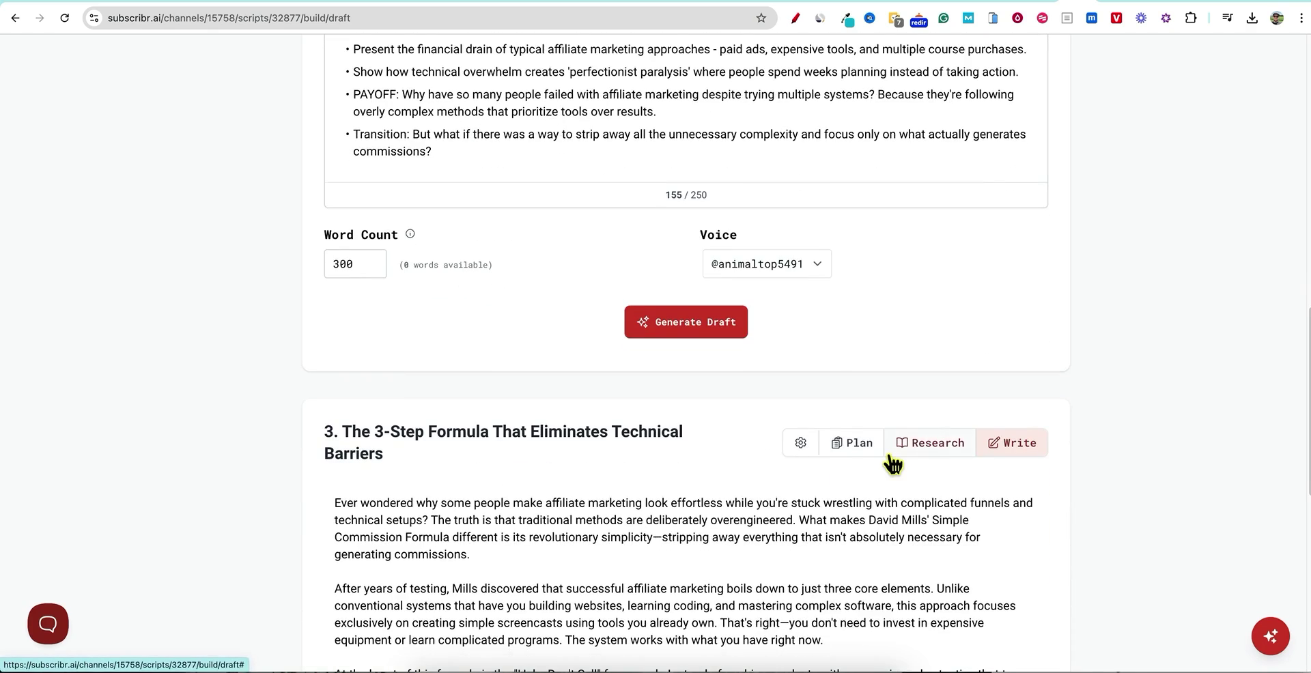
scroll(888, 462, down, 10)
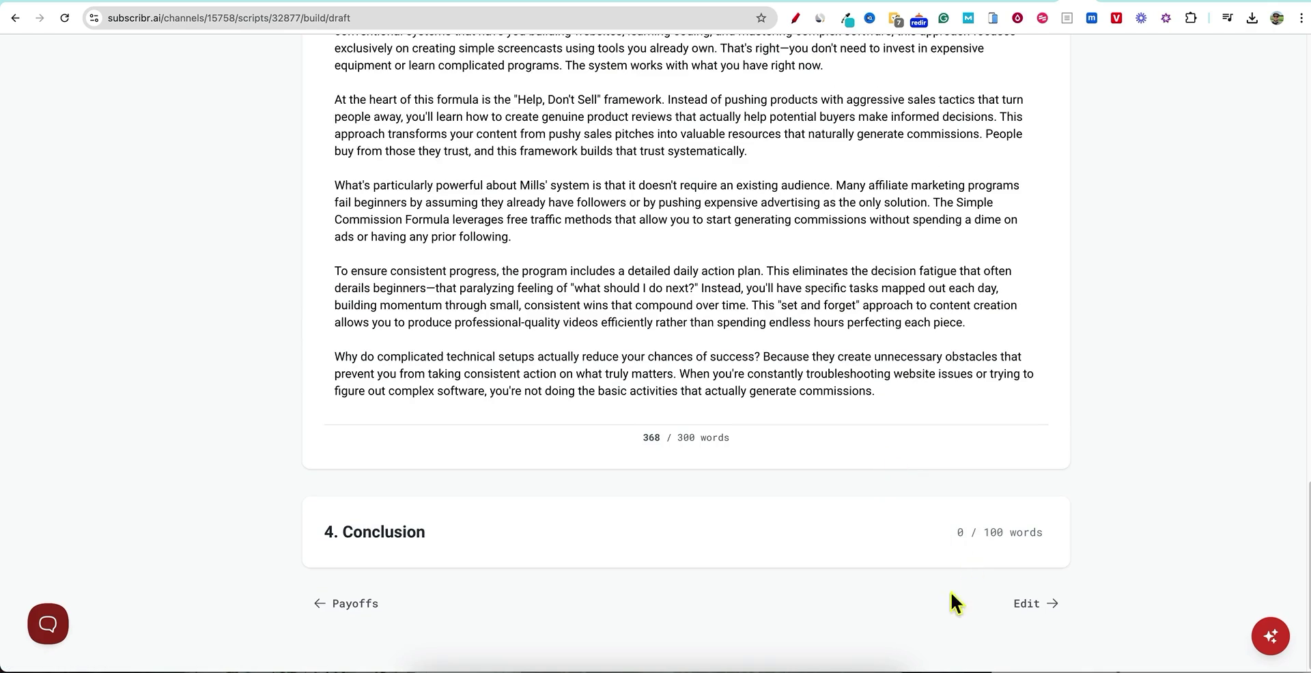
click(1018, 606)
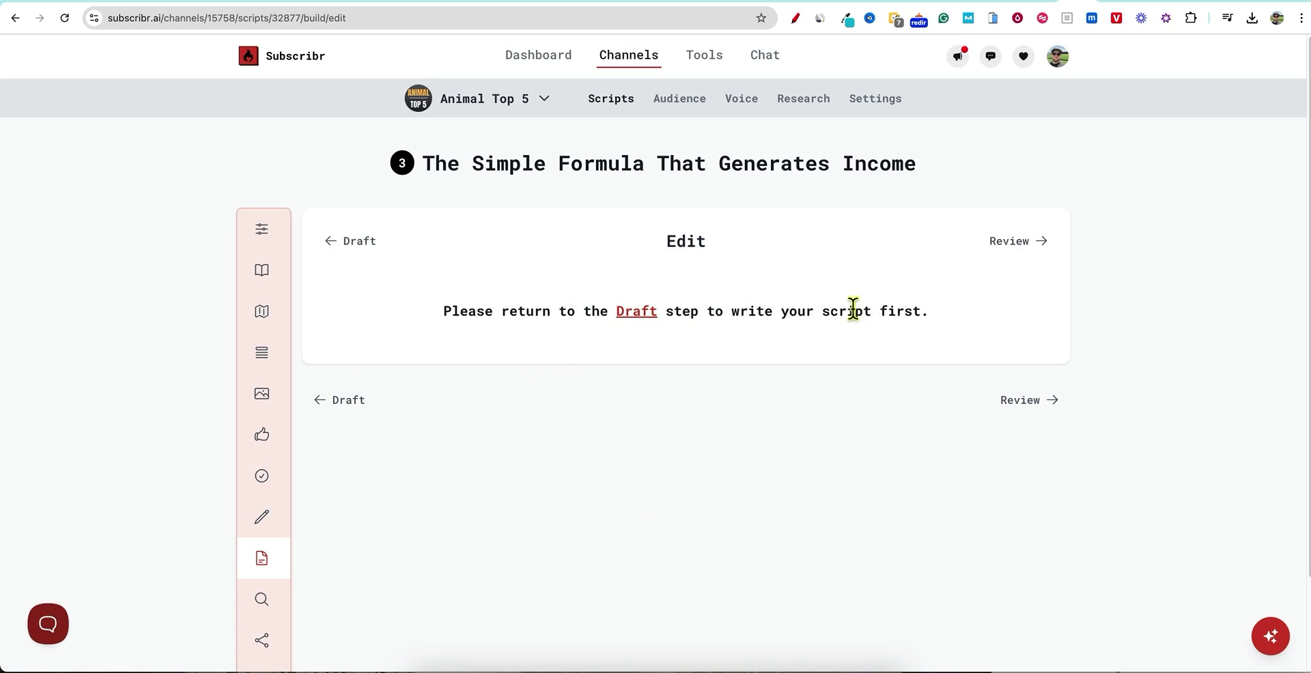
- Return to Draft, then reach the Review step and check the 956-word count
scroll(874, 381, down, 1)
scroll(871, 378, up, 2)
click(635, 268)
scroll(628, 399, down, 15)
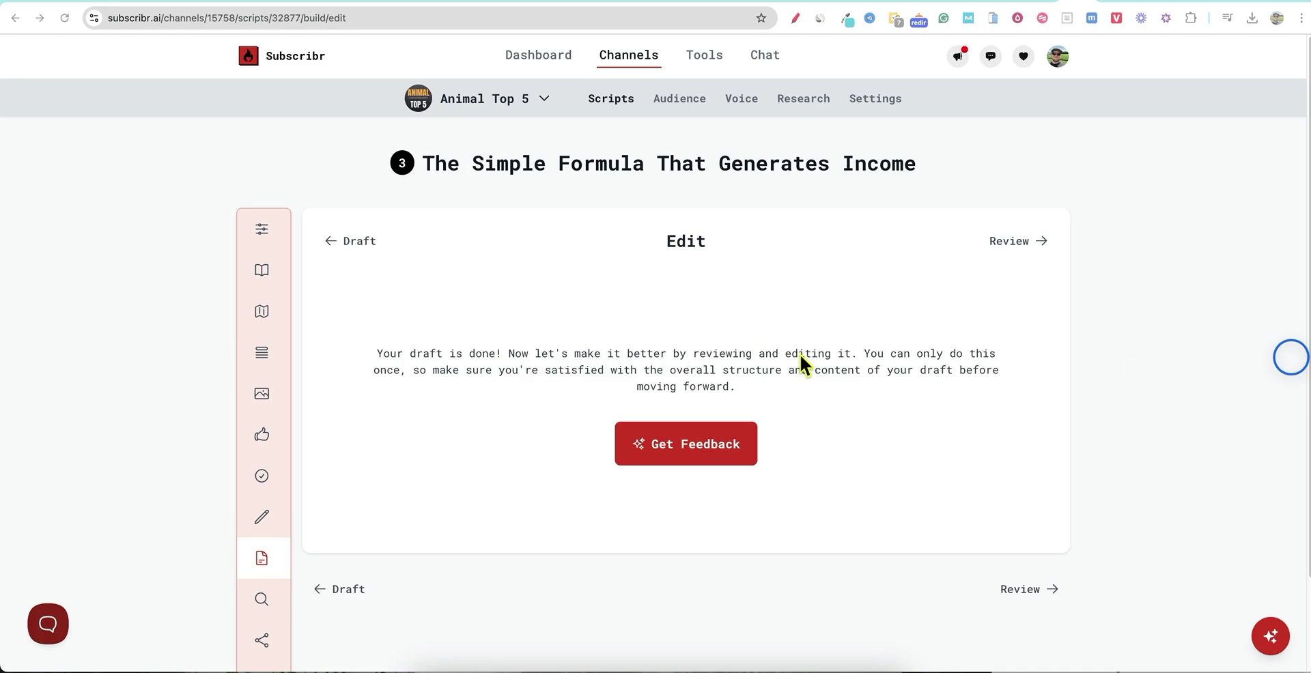
click(1011, 246)
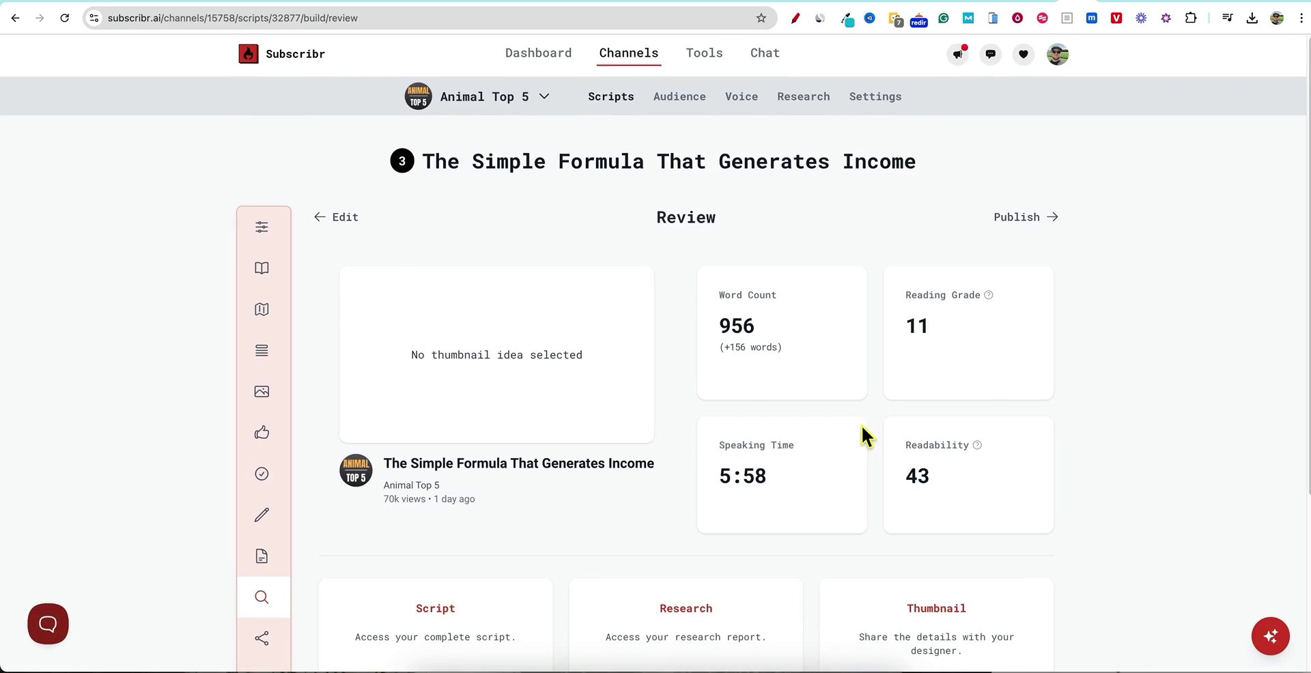
scroll(867, 433, down, 1)
drag(721, 307, 765, 308)
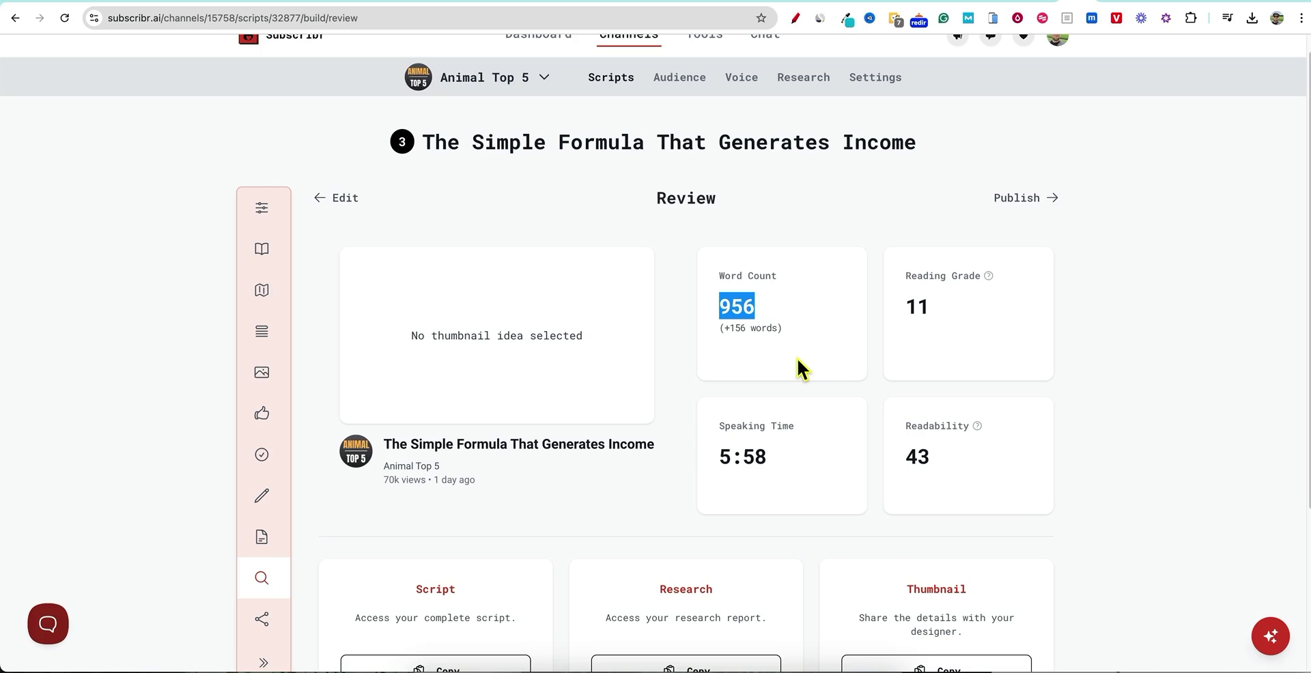
- Copy and download both the research report and the complete script as .docx files
scroll(933, 472, down, 3)
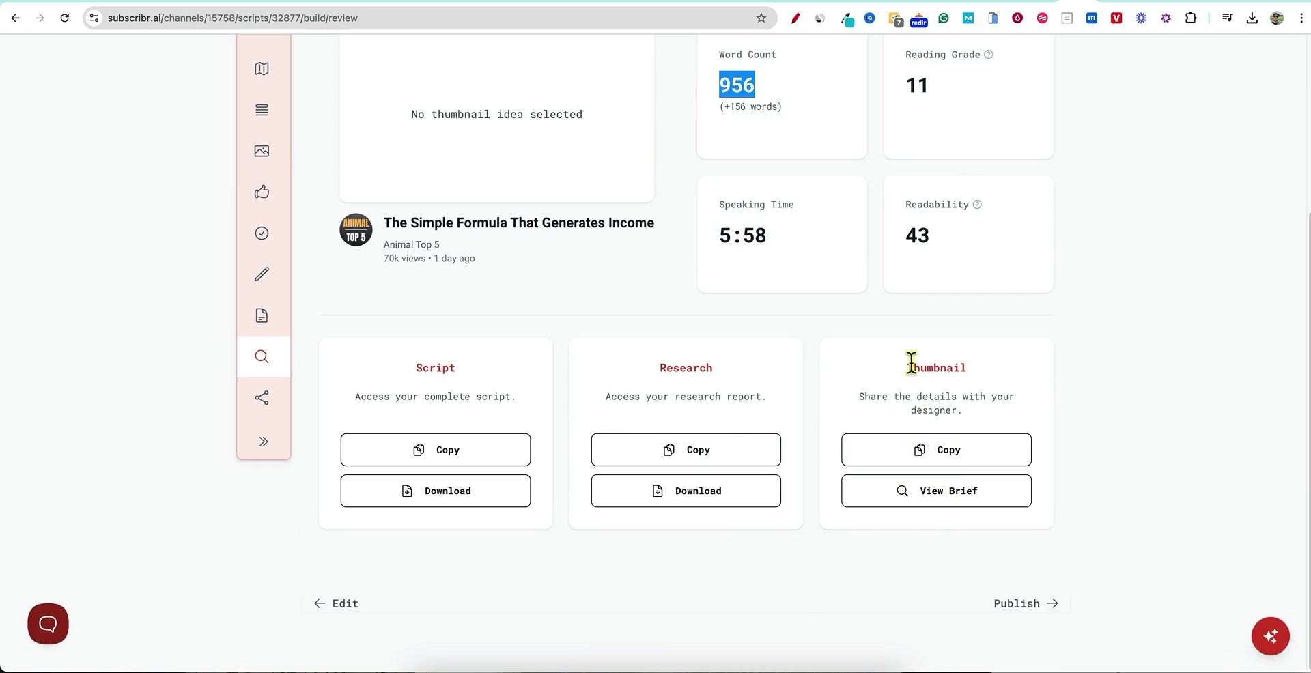
click(728, 457)
scroll(685, 395, up, 3)
scroll(690, 407, down, 3)
click(759, 505)
click(471, 454)
click(468, 499)
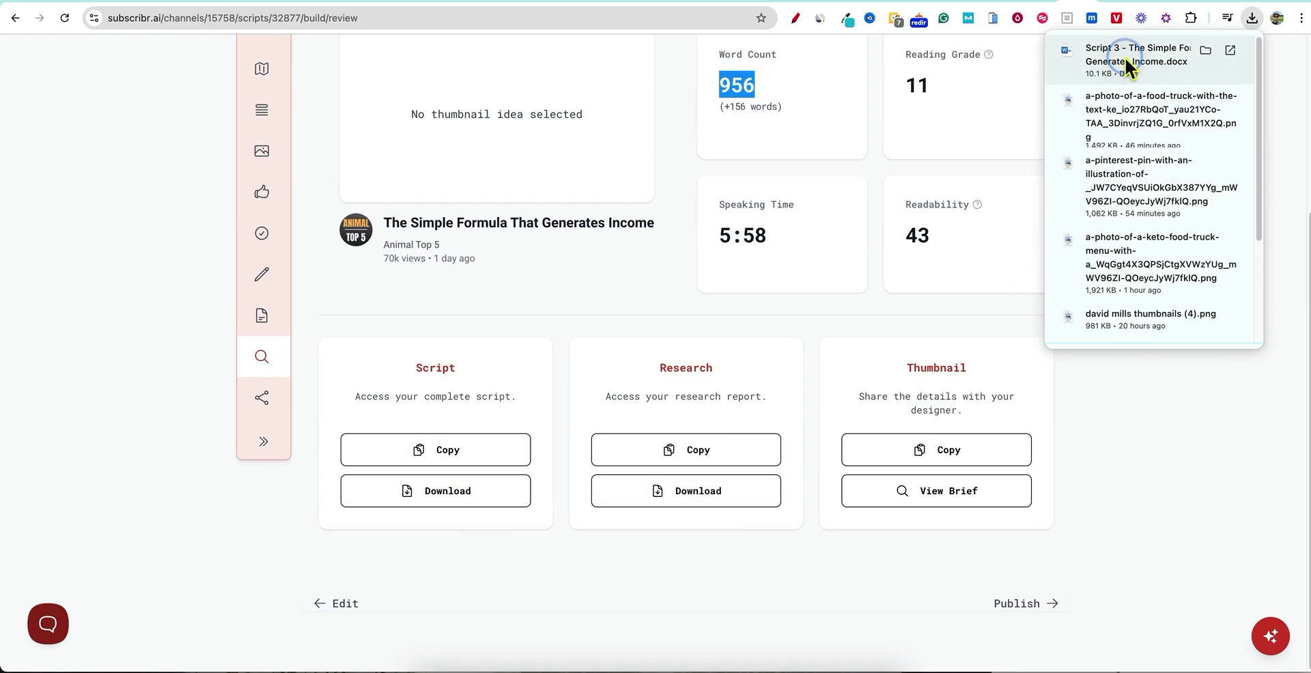
- Open the downloaded Script 3 .docx in Word and select section 2 from its heading
click(1127, 66)
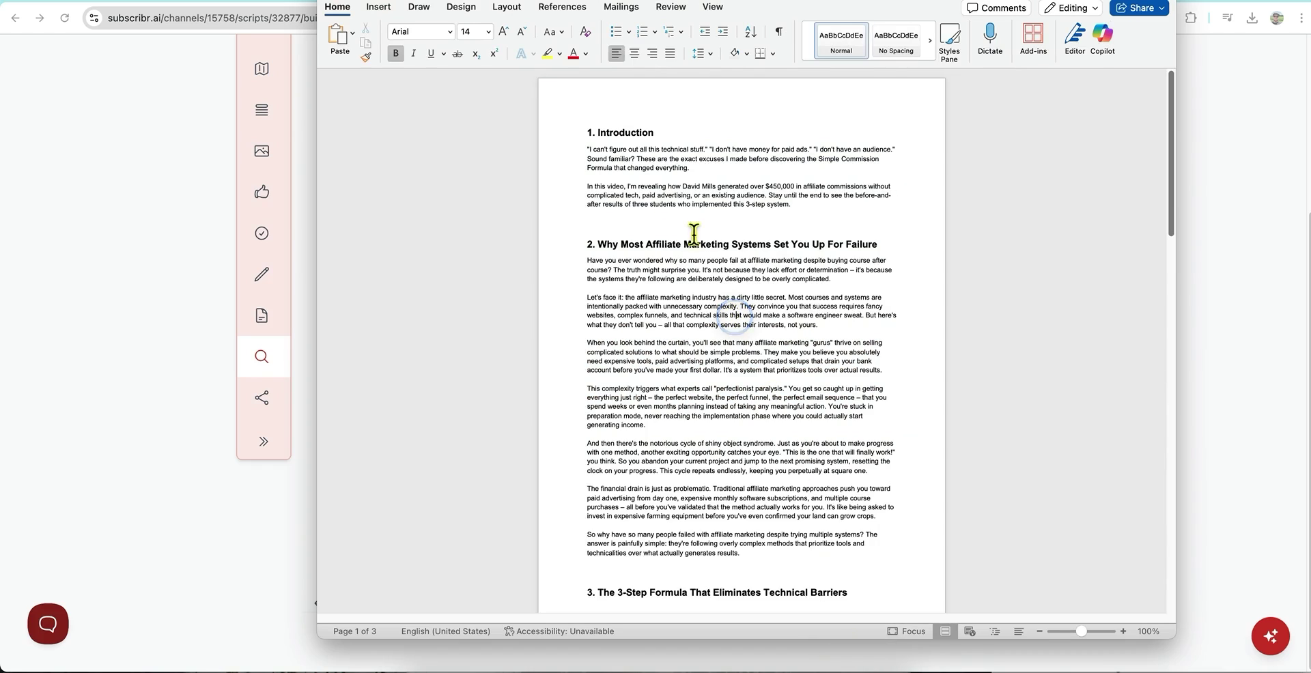
drag(601, 149, 752, 530)
click(726, 335)
drag(598, 244, 840, 583)
- Look over section 2, then bring the Subscribr Review page (956 words, grade 11) back
scroll(821, 469, down, 5)
scroll(821, 470, down, 10)
scroll(823, 471, up, 15)
click(1229, 150)
scroll(957, 420, up, 4)
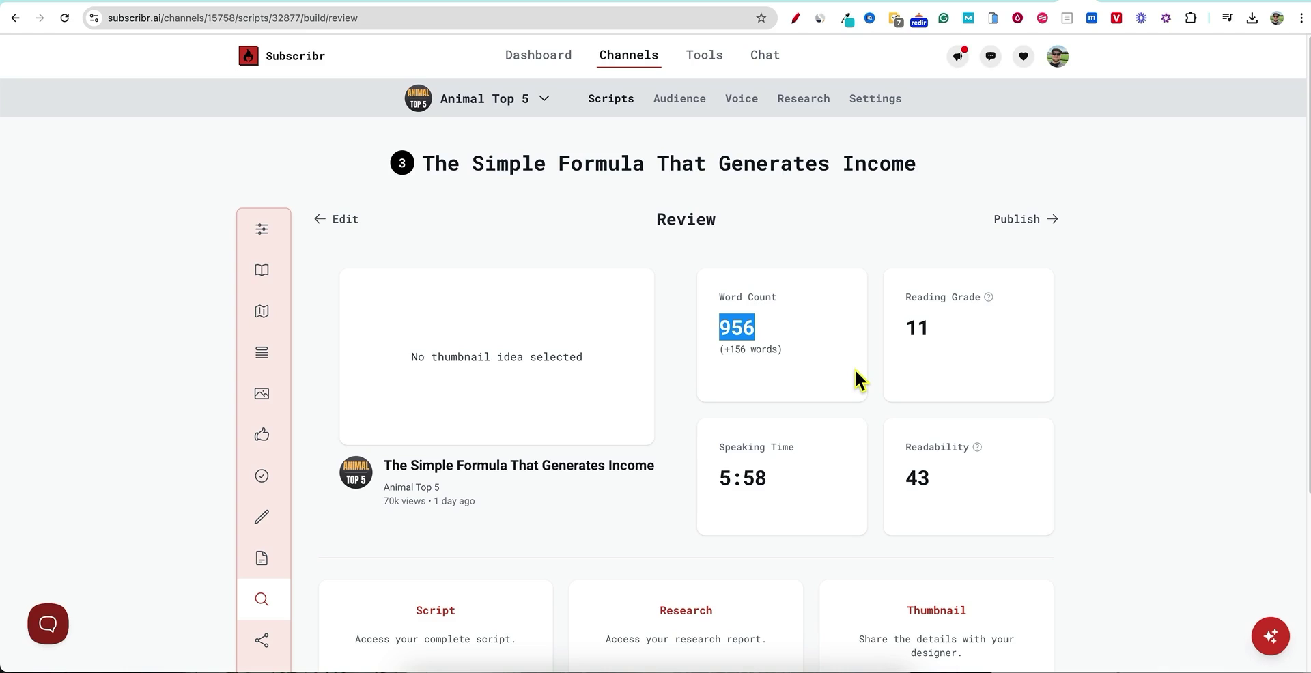
click(296, 141)
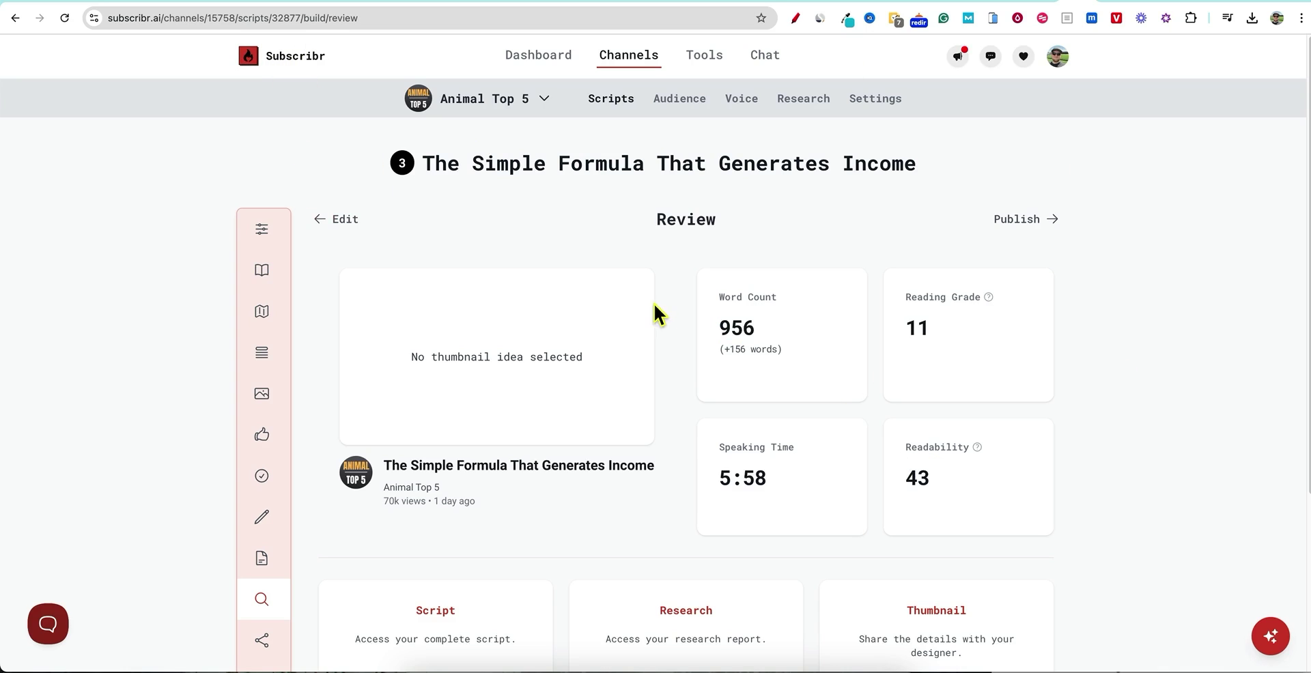